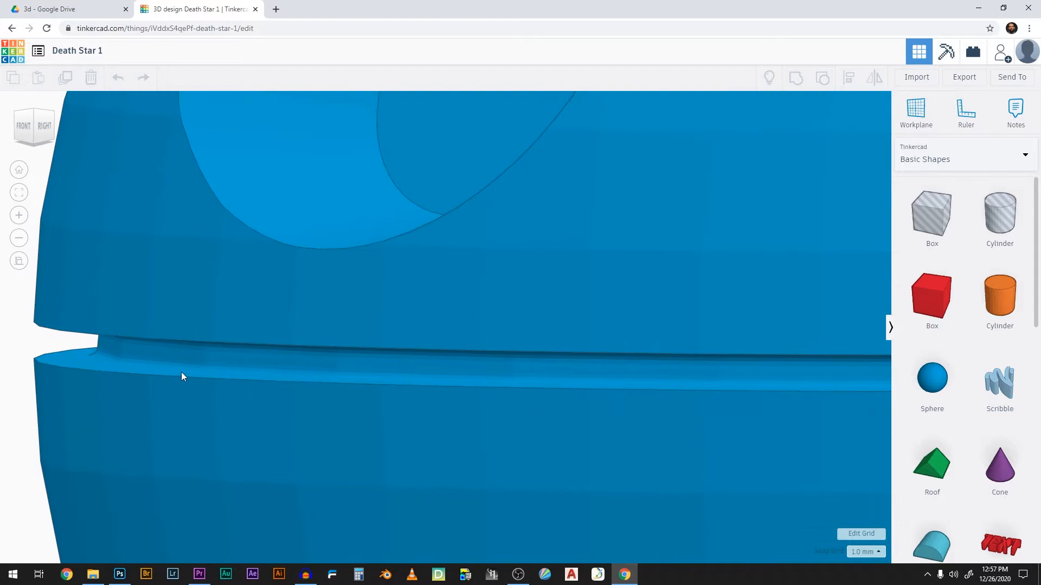
Step: Examine the finished Death Star model's equatorial trench and recessed dish up close and from further away
{"action": "middle_click_drag", "start_coordinate": [164, 367], "coordinate": [342, 373]}
{"action": "right_click_drag", "start_coordinate": [343, 373], "coordinate": [265, 368]}
{"action": "right_click_drag", "start_coordinate": [422, 228], "coordinate": [465, 358]}
{"action": "scroll", "coordinate": [465, 359], "scroll_direction": "down", "scroll_amount": 10}
{"action": "right_click_drag", "start_coordinate": [542, 402], "coordinate": [469, 455]}
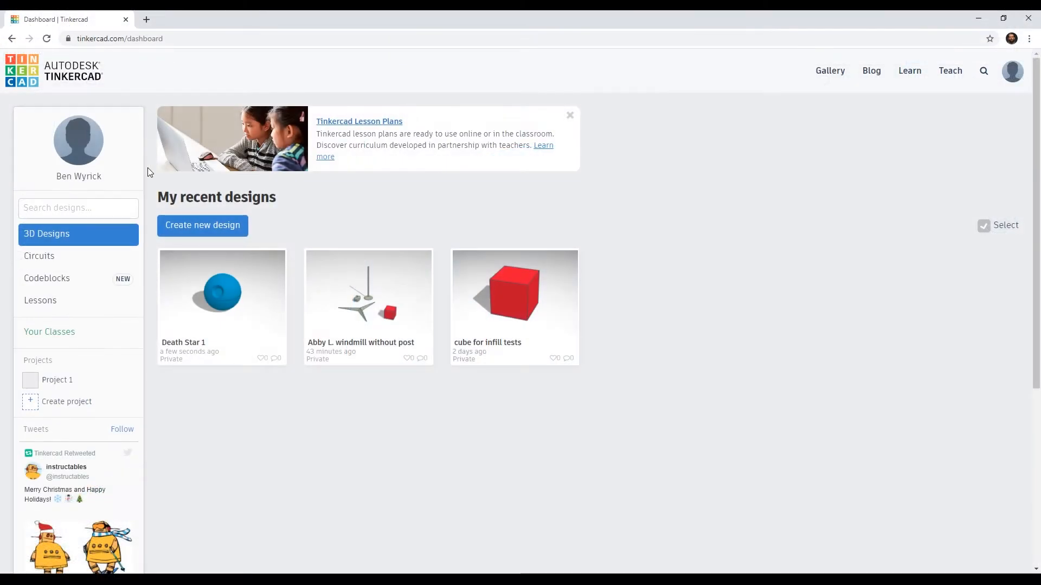
Step: Create a new 3D design with a sphere on the workplane and show it in a flat orthographic top view
{"action": "left_click", "coordinate": [201, 231]}
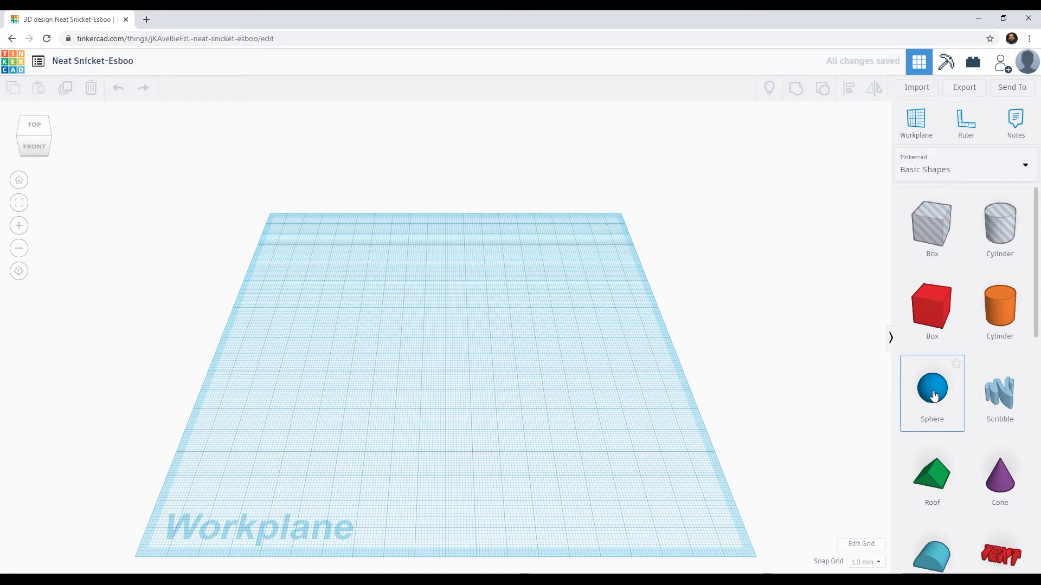
{"action": "left_click_drag", "start_coordinate": [933, 396], "coordinate": [432, 382]}
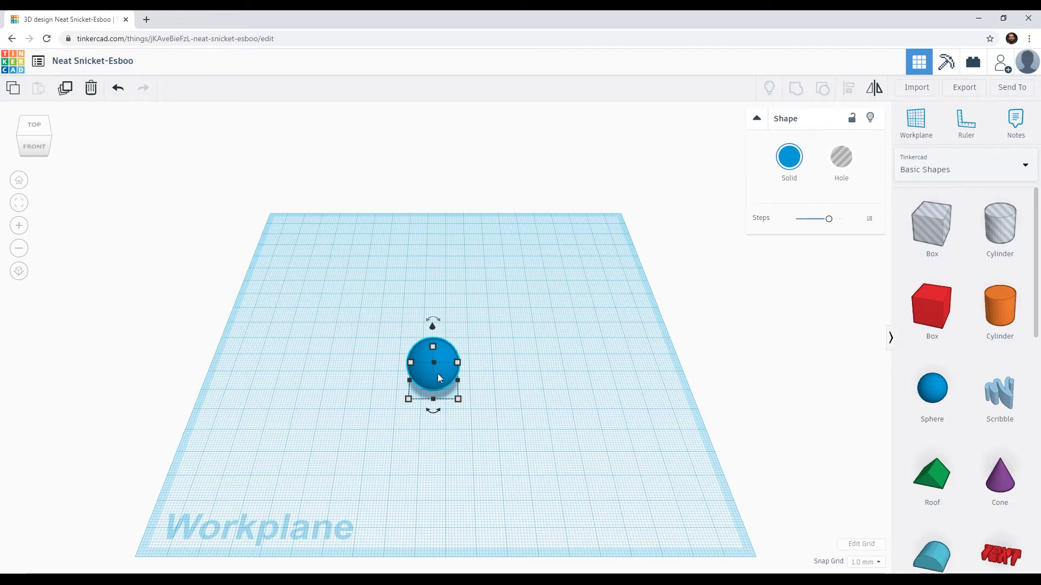
{"action": "left_click", "coordinate": [35, 130]}
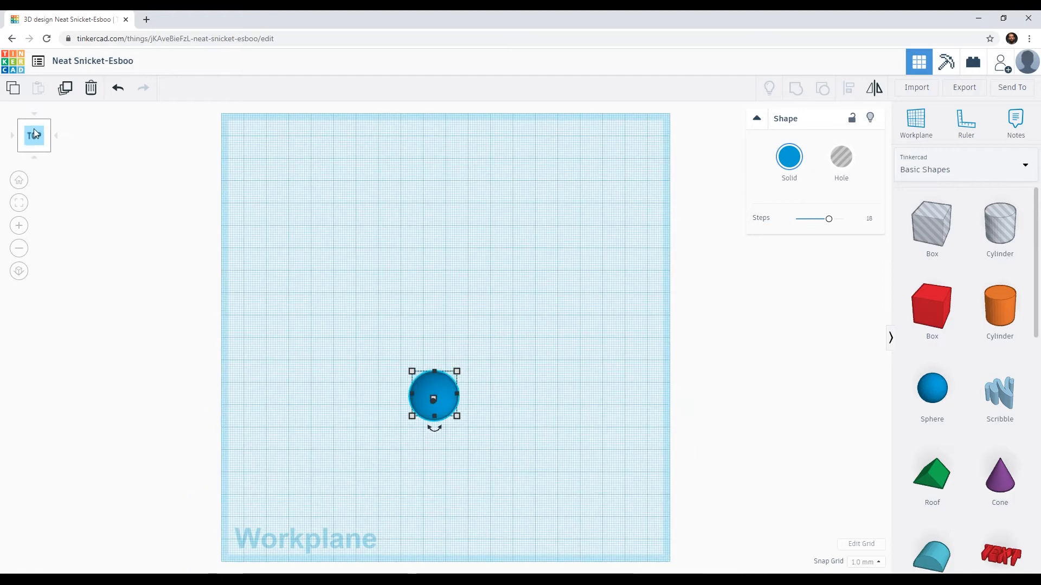
{"action": "left_click", "coordinate": [19, 272]}
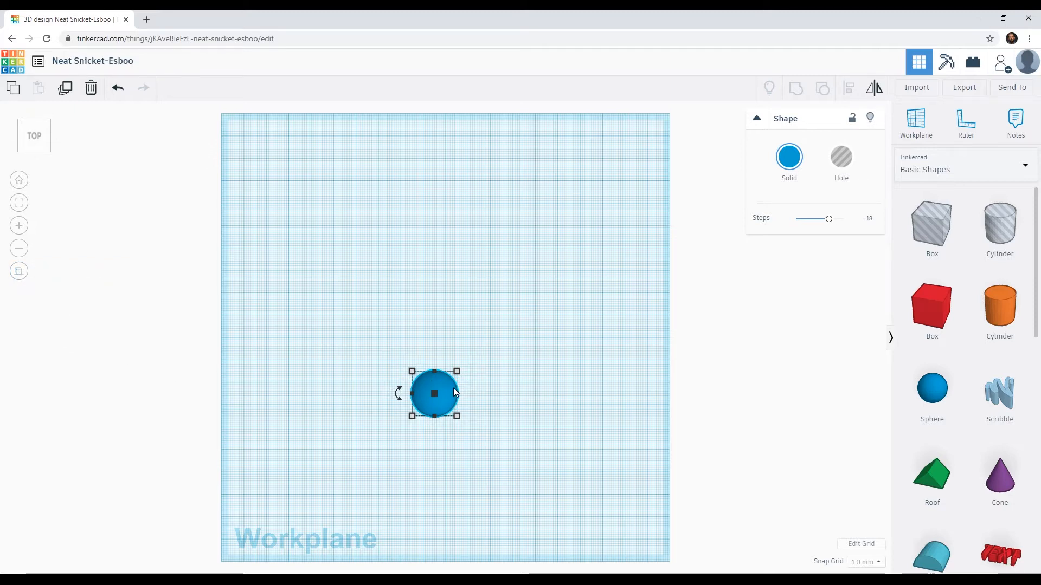
Step: Enlarge the sphere evenly to about 142 mm across and place it near the middle of the workplane
{"action": "left_click_drag", "start_coordinate": [437, 386], "coordinate": [455, 343]}
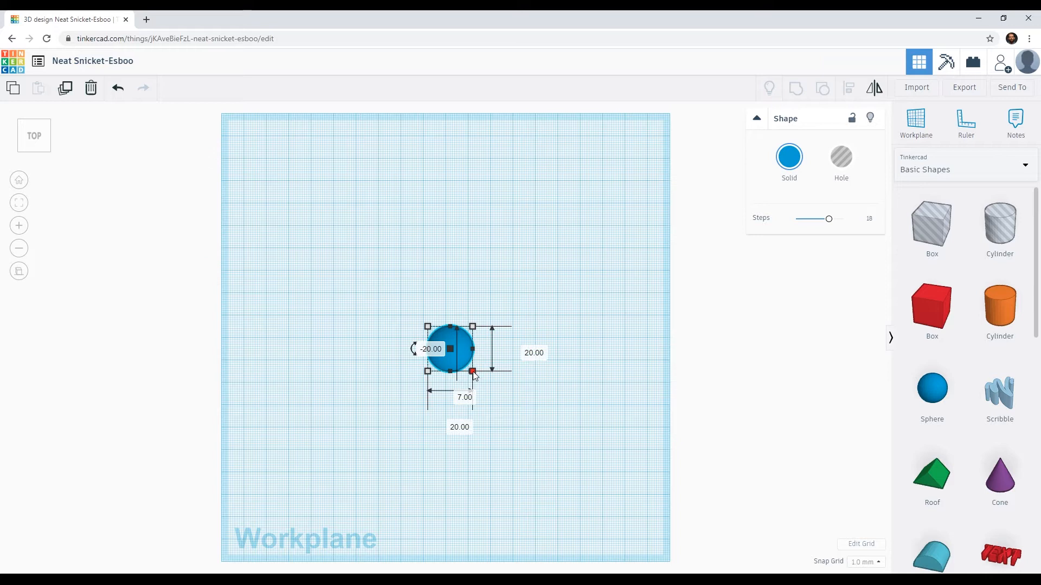
{"action": "left_click_drag", "start_coordinate": [474, 374], "coordinate": [484, 538]}
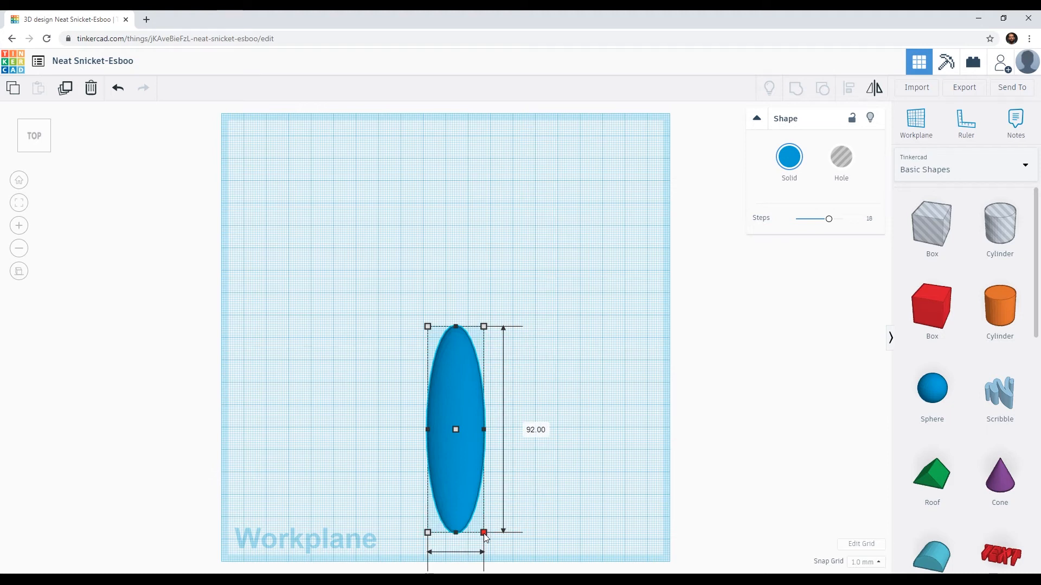
{"action": "left_click_drag", "start_coordinate": [484, 538], "coordinate": [580, 542], "text": "shift"}
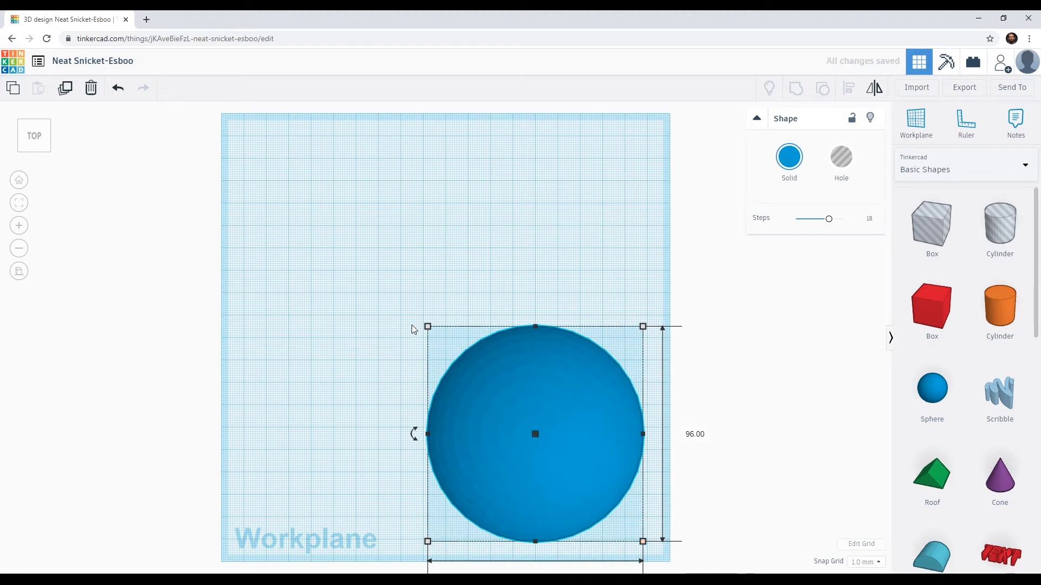
{"action": "left_click_drag", "start_coordinate": [428, 330], "coordinate": [290, 223], "text": "shift"}
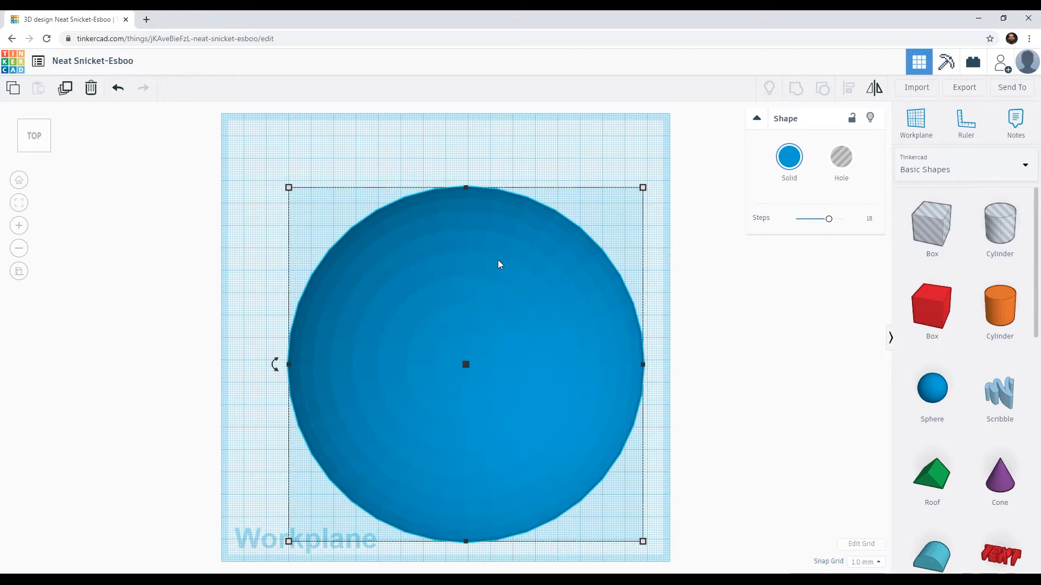
{"action": "left_click_drag", "start_coordinate": [470, 242], "coordinate": [462, 220]}
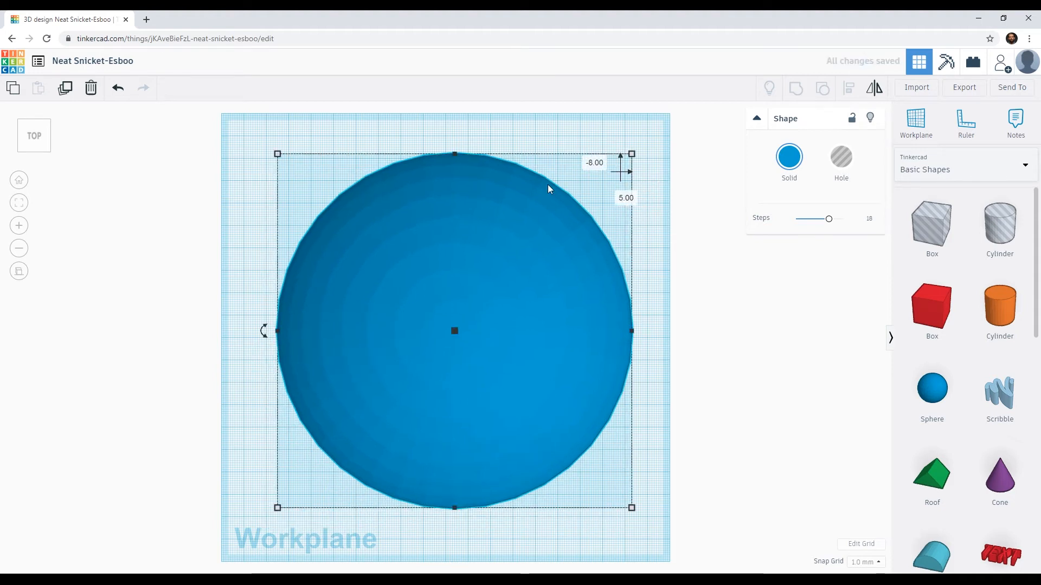
{"action": "left_click_drag", "start_coordinate": [631, 156], "coordinate": [598, 194], "text": "shift"}
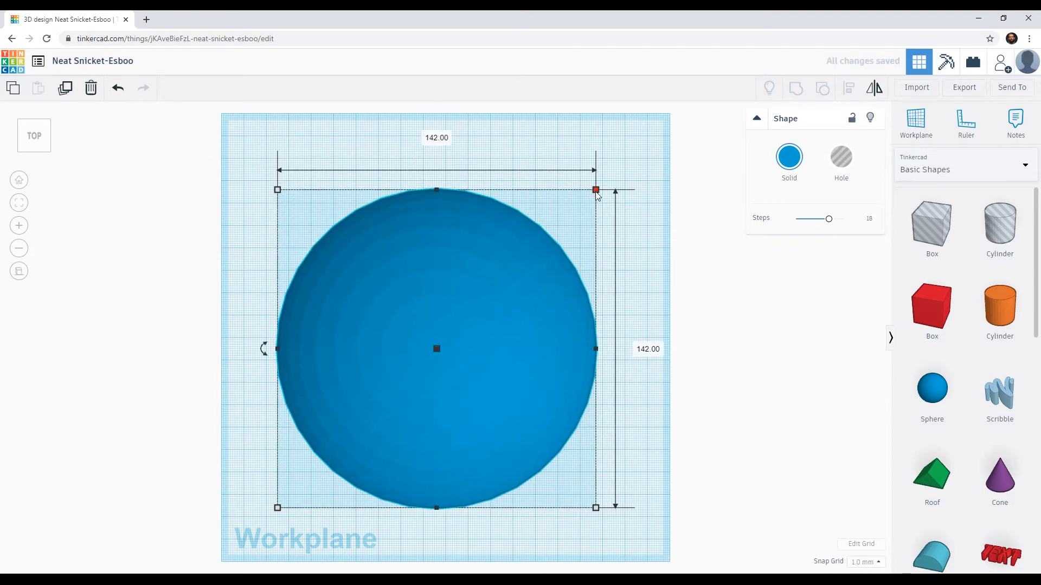
Step: Set the sphere's size to 100 mm in every direction and move it to about the centre of the workplane
{"action": "left_click", "coordinate": [435, 137]}
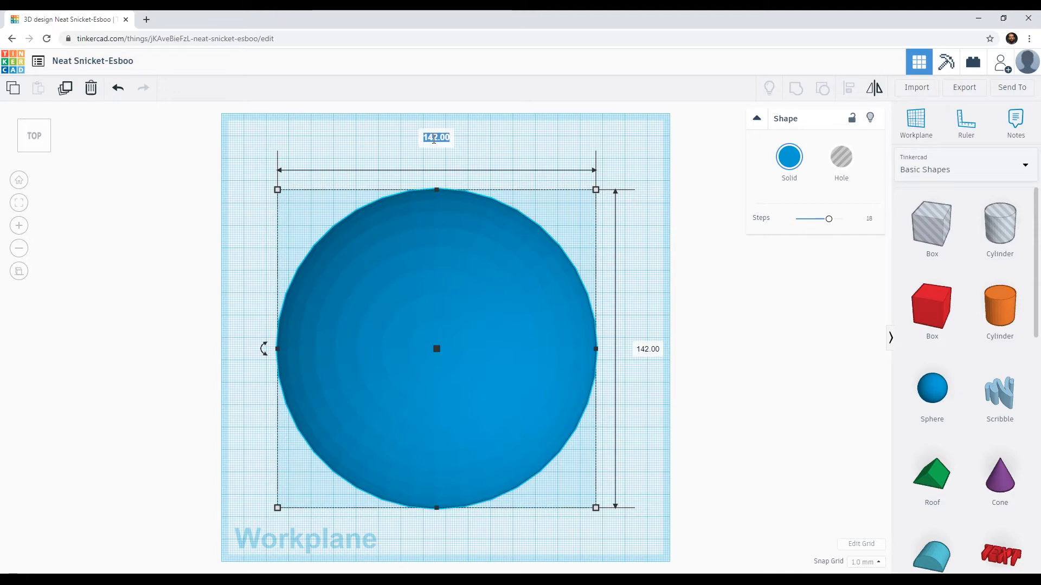
{"action": "key", "text": "Return"}
{"action": "left_click", "coordinate": [552, 397]}
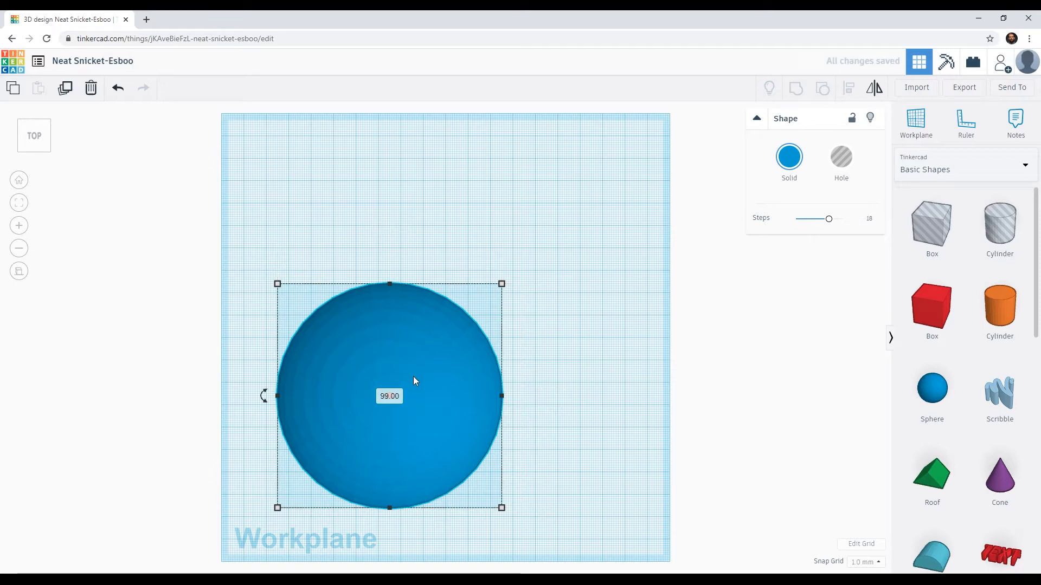
{"action": "key", "text": "ctrl+z"}
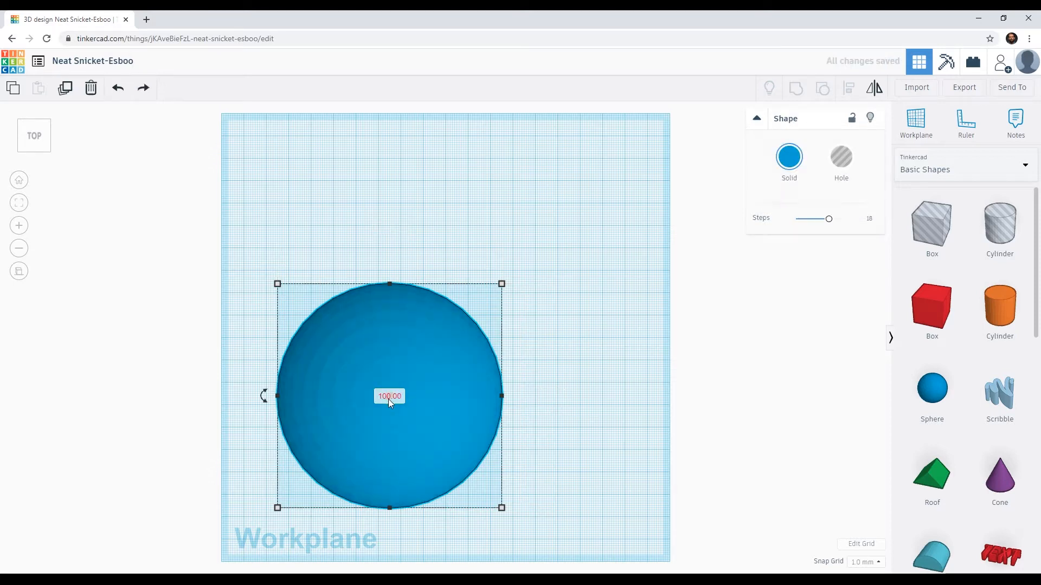
{"action": "left_click_drag", "start_coordinate": [404, 363], "coordinate": [463, 304]}
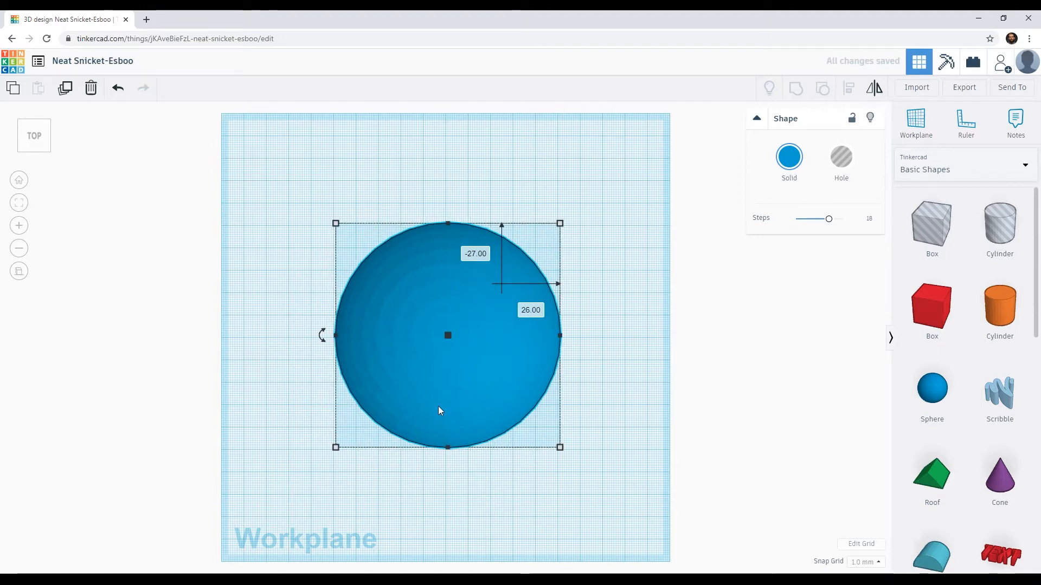
Step: Try the sphere's Steps at coarse values such as 3, 10 and 4, and set Steps to 24
{"action": "right_click_drag", "start_coordinate": [455, 438], "coordinate": [434, 334]}
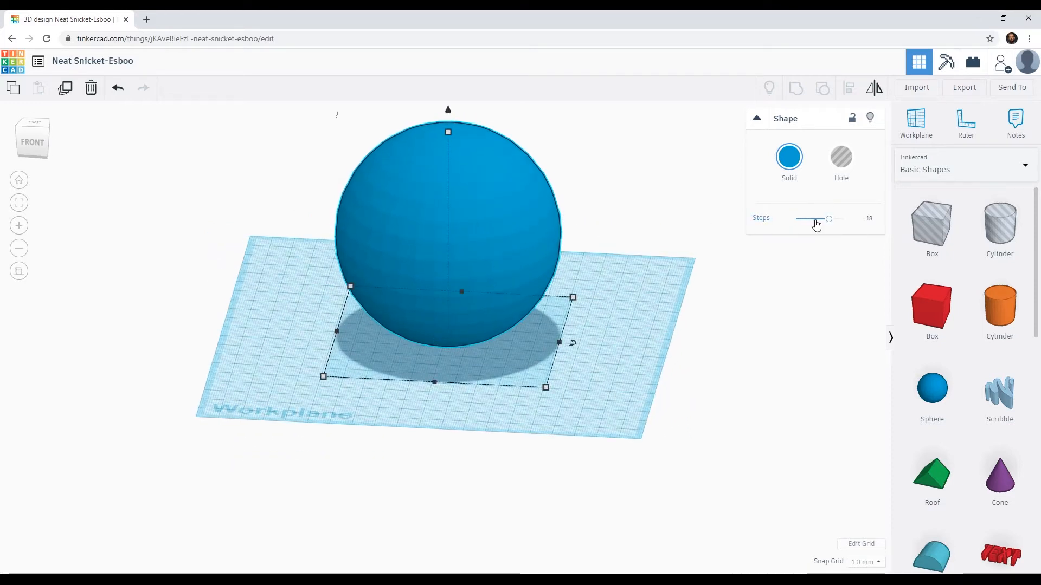
{"action": "left_click_drag", "start_coordinate": [828, 220], "coordinate": [784, 224]}
{"action": "right_click_drag", "start_coordinate": [562, 260], "coordinate": [681, 250]}
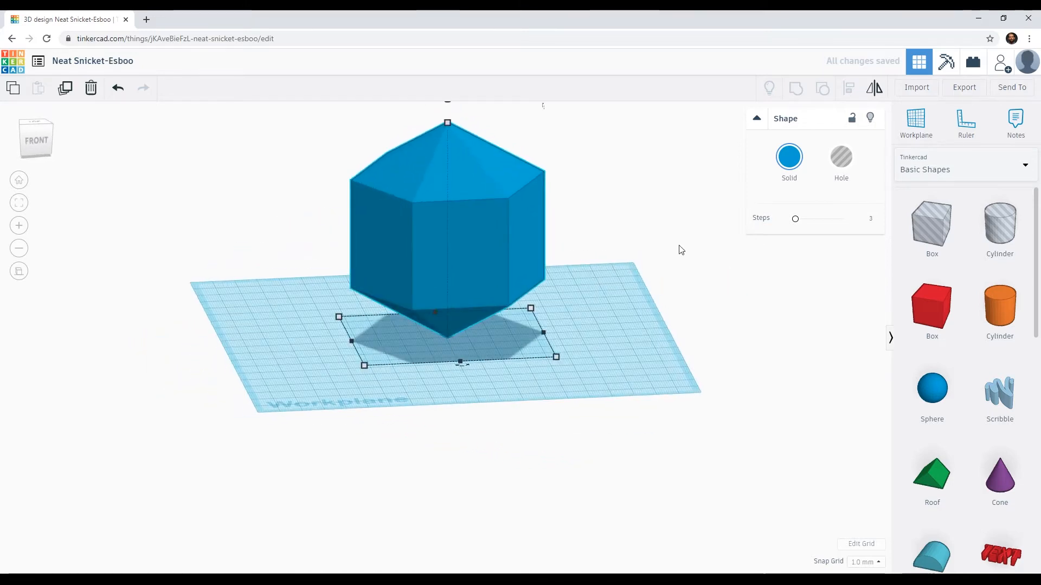
{"action": "left_click_drag", "start_coordinate": [796, 223], "coordinate": [843, 221]}
{"action": "right_click_drag", "start_coordinate": [632, 266], "coordinate": [796, 217]}
{"action": "left_click", "coordinate": [810, 220]}
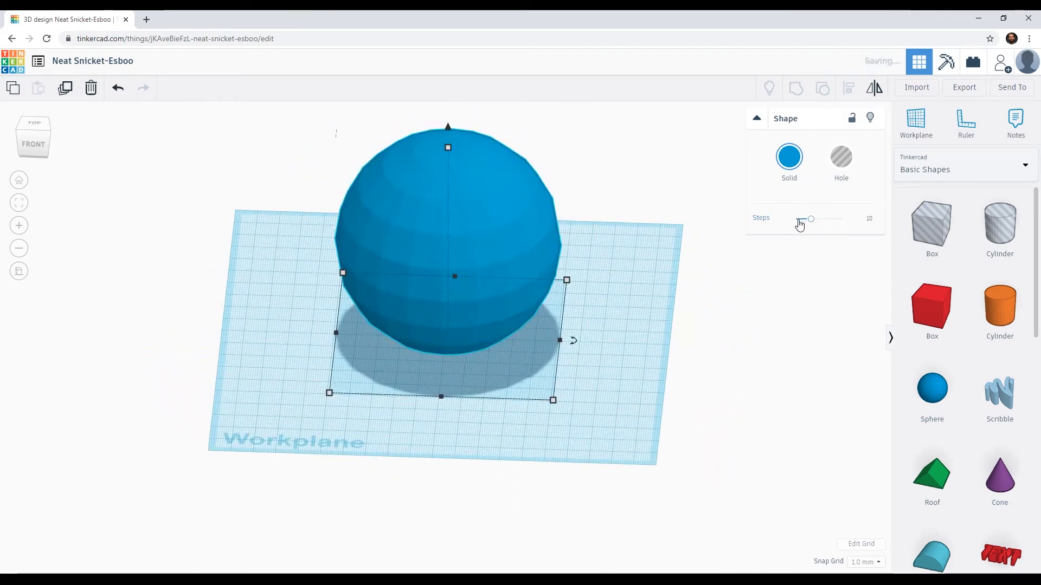
{"action": "left_click_drag", "start_coordinate": [802, 223], "coordinate": [797, 220]}
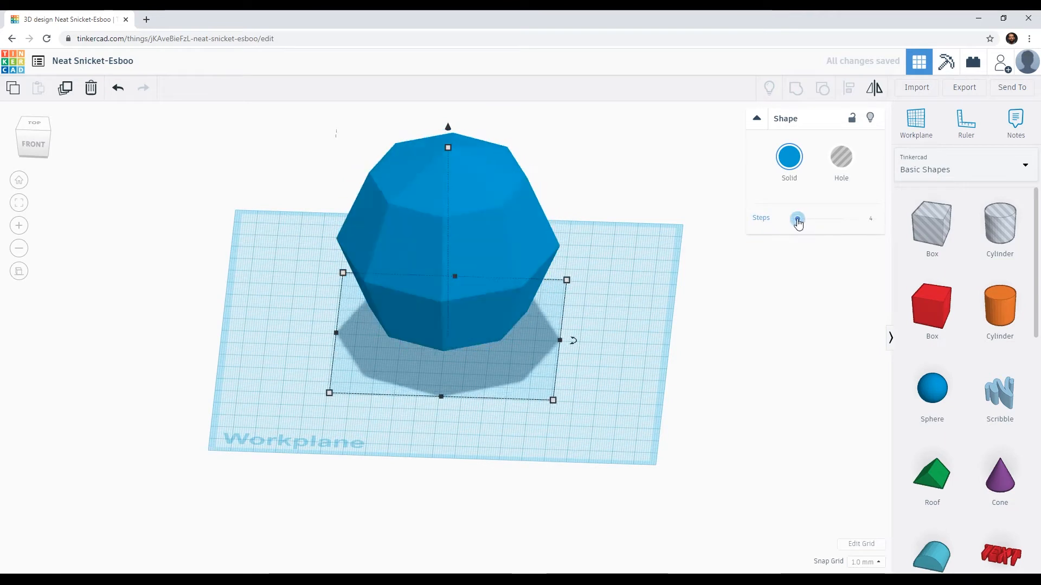
{"action": "right_click_drag", "start_coordinate": [672, 345], "coordinate": [687, 283]}
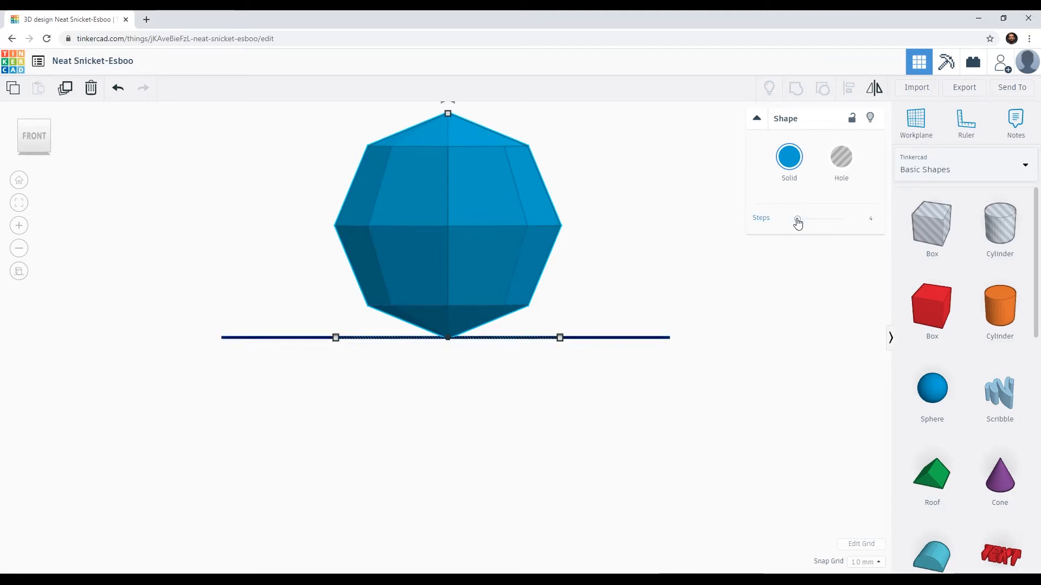
{"action": "left_click_drag", "start_coordinate": [797, 223], "coordinate": [842, 218]}
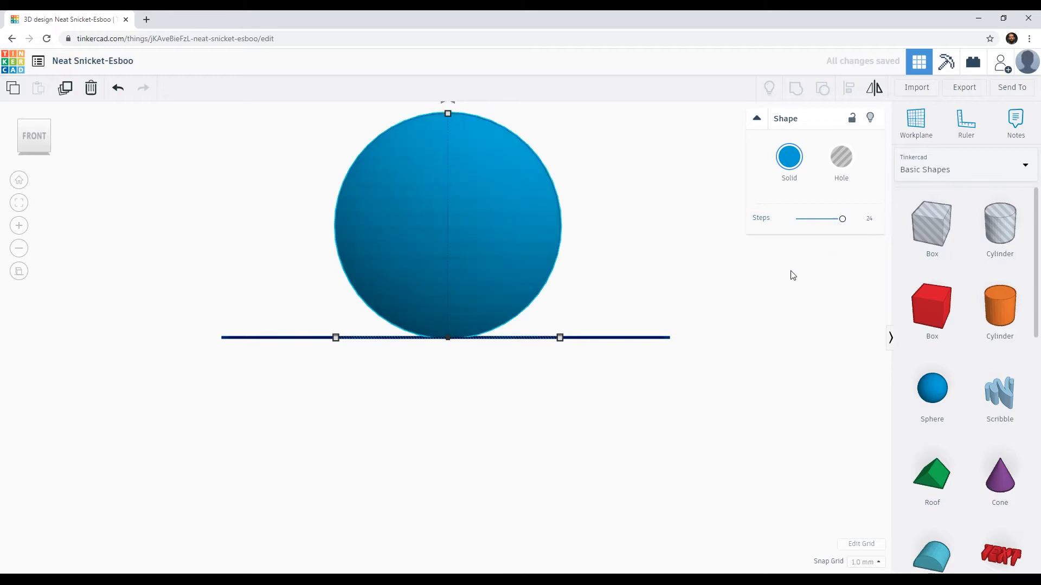
Step: Place a cone from the basic shapes on the workplane beside the front of the sphere
{"action": "right_click_drag", "start_coordinate": [465, 252], "coordinate": [498, 283]}
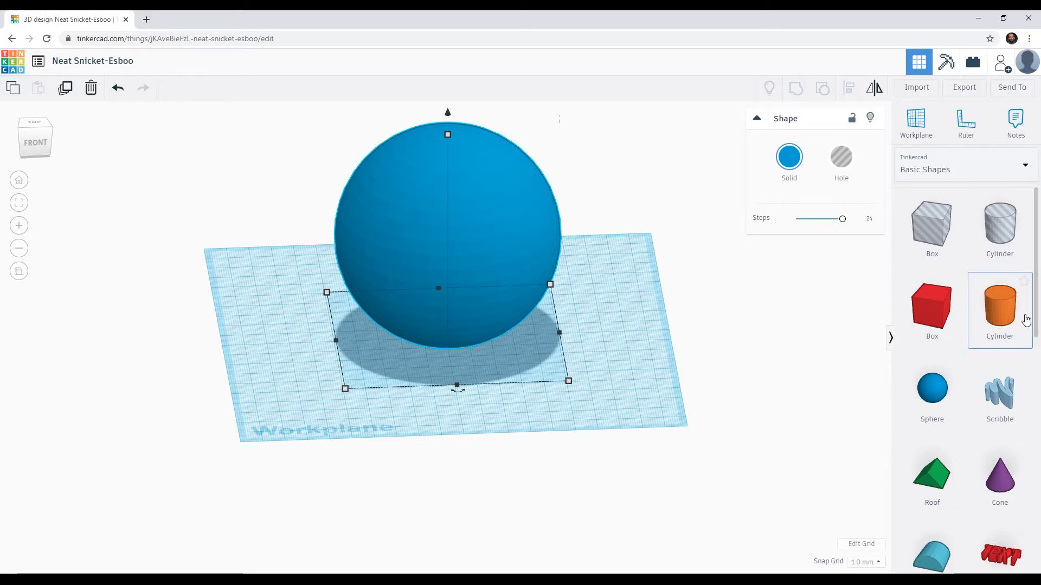
{"action": "left_click_drag", "start_coordinate": [1037, 319], "coordinate": [1036, 361]}
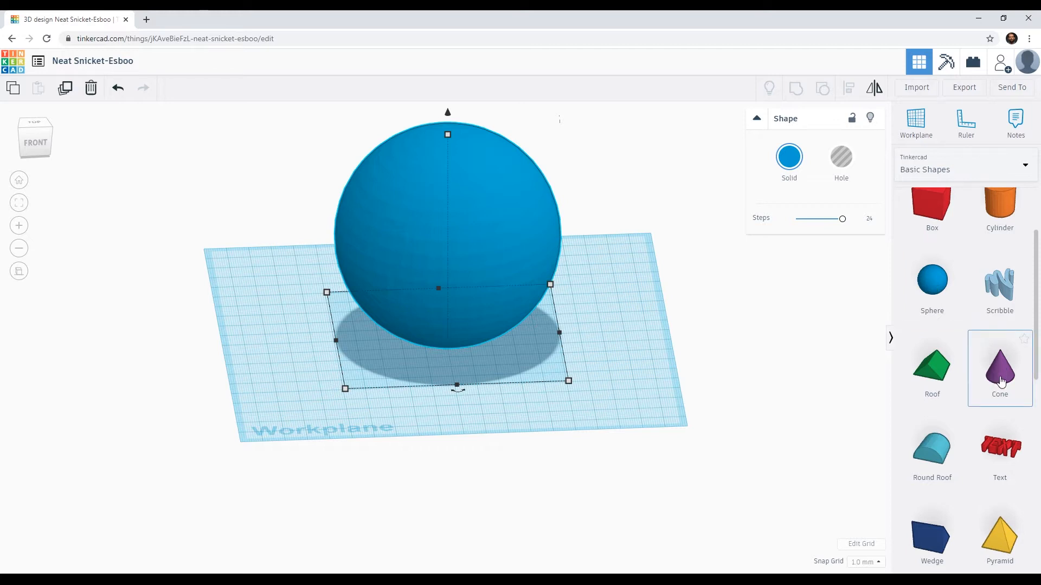
{"action": "left_click_drag", "start_coordinate": [1002, 377], "coordinate": [500, 358]}
{"action": "left_click_drag", "start_coordinate": [432, 378], "coordinate": [348, 350]}
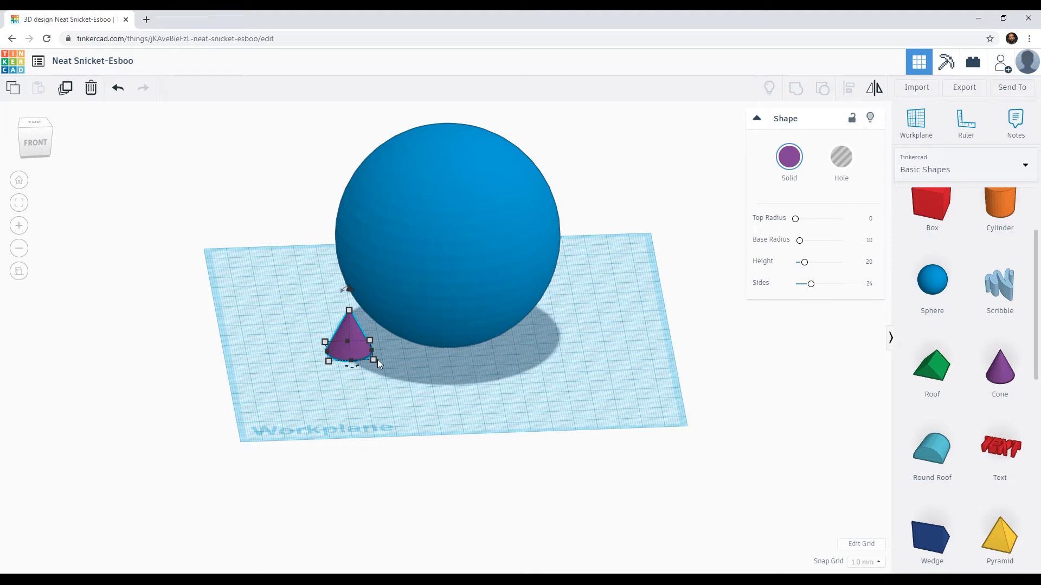
Step: Move the cone to the middle of the sphere's front edge, slightly overlapping the sphere's outline as seen from above
{"action": "left_click", "coordinate": [33, 123]}
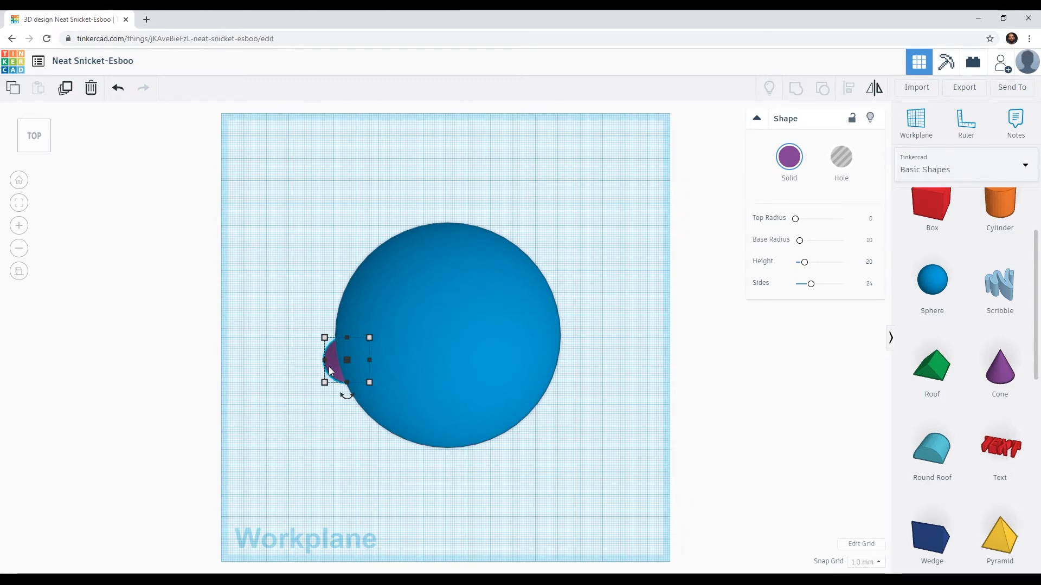
{"action": "left_click_drag", "start_coordinate": [331, 366], "coordinate": [428, 477]}
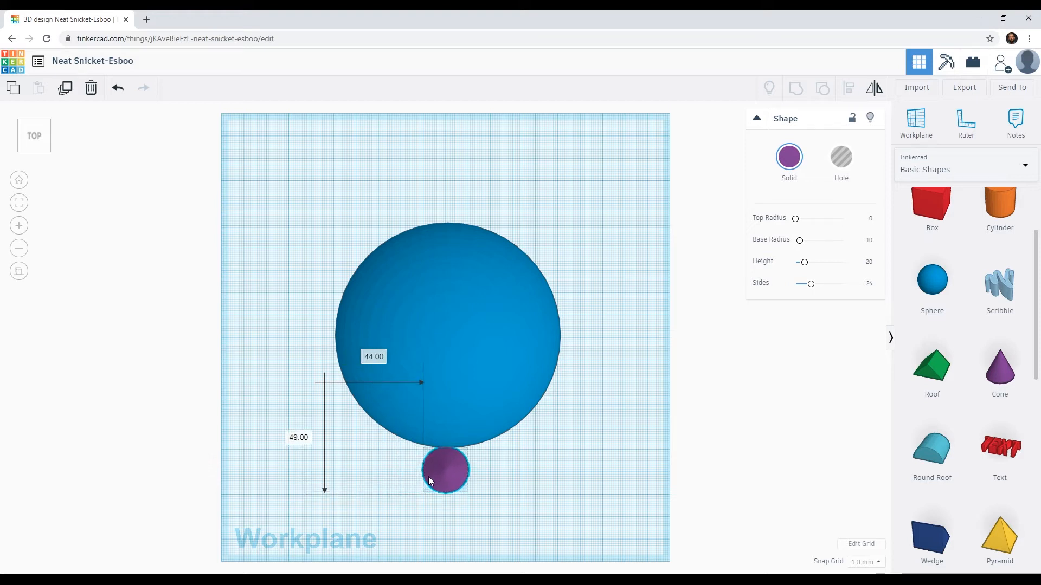
{"action": "mouse_move", "coordinate": [428, 477]}
{"action": "left_mouse_down"}
{"action": "mouse_move", "coordinate": [431, 457]}
{"action": "mouse_move", "coordinate": [429, 466]}
{"action": "left_mouse_up"}
Step: Raise the cone to 58 mm above the workplane, in front of the sphere, using the right side view
{"action": "right_click_drag", "start_coordinate": [412, 506], "coordinate": [122, 374]}
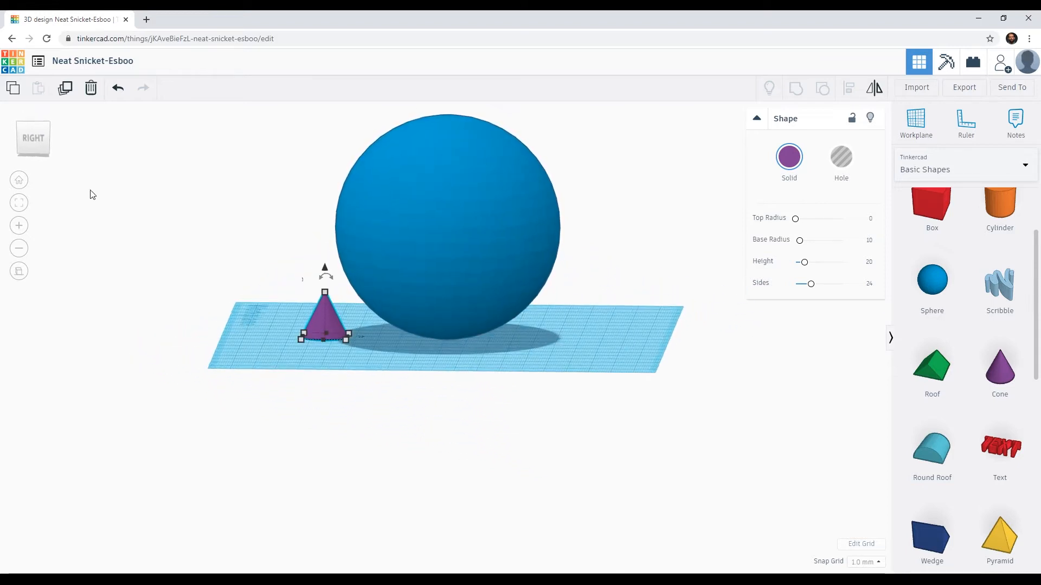
{"action": "left_click", "coordinate": [34, 137]}
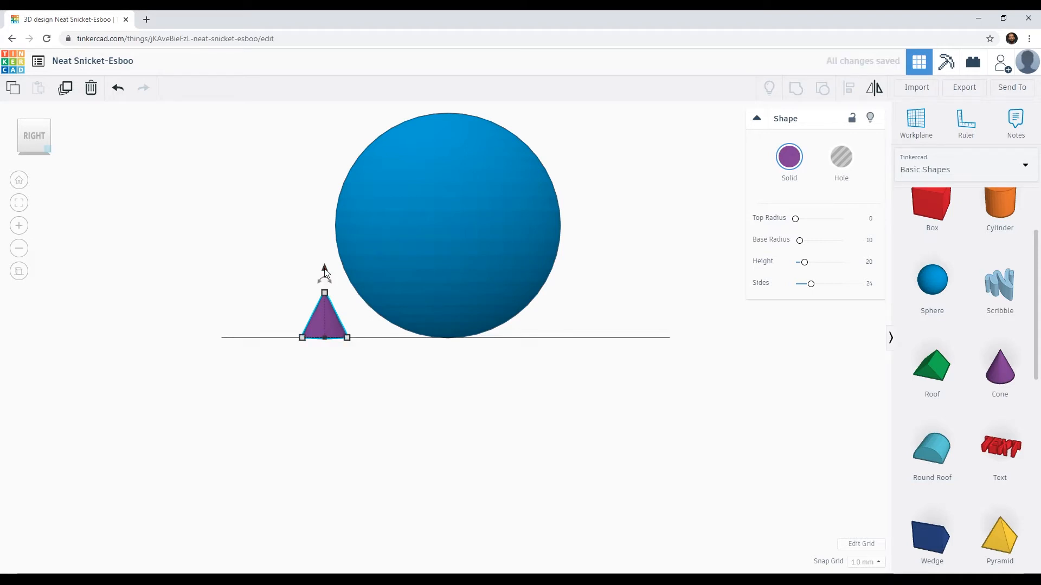
{"action": "key", "text": "ctrl+Up"}
{"action": "key", "text": "ctrl+Up"}
{"action": "key", "text": "ctrl+Up"}
{"action": "key", "text": "ctrl+Up"}
{"action": "key", "text": "ctrl+Up"}
{"action": "key", "text": "ctrl+Up"}
{"action": "key", "text": "ctrl+Up"}
{"action": "key", "text": "ctrl+Up"}
{"action": "key", "text": "ctrl+Up"}
{"action": "key", "text": "ctrl+Up"}
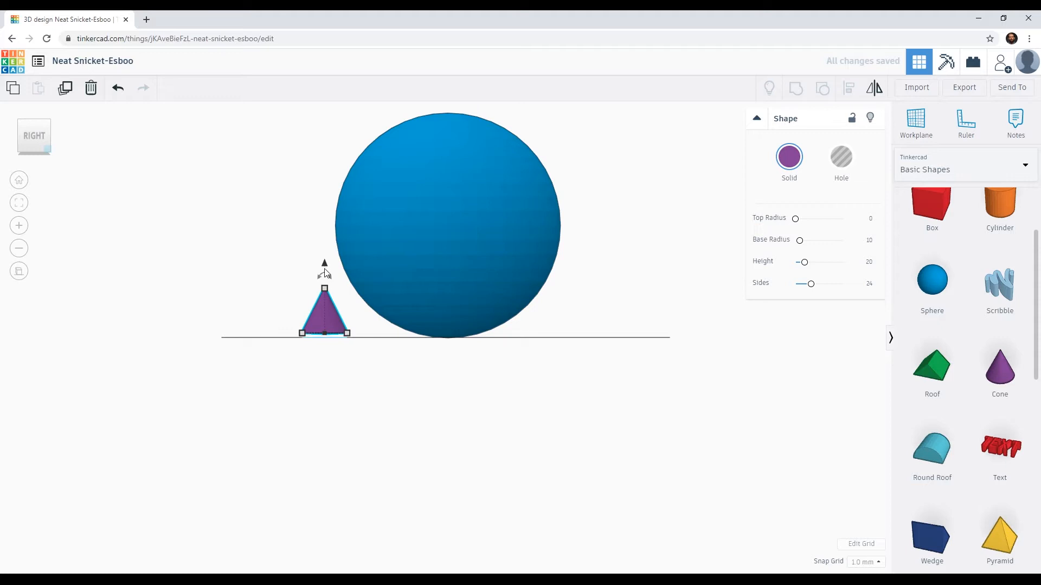
{"action": "key", "text": "ctrl+Up"}
{"action": "key", "text": "ctrl+Up"}
{"action": "key", "text": "ctrl+Up"}
{"action": "key", "text": "ctrl+Up"}
{"action": "key", "text": "ctrl+Up"}
{"action": "key", "text": "ctrl+Up"}
{"action": "key", "text": "ctrl+Up"}
{"action": "key", "text": "ctrl+Up"}
{"action": "key", "text": "ctrl+Up"}
{"action": "key", "text": "ctrl+Up"}
{"action": "key", "text": "ctrl+Up"}
{"action": "key", "text": "ctrl+Up"}
{"action": "key", "text": "ctrl+Up"}
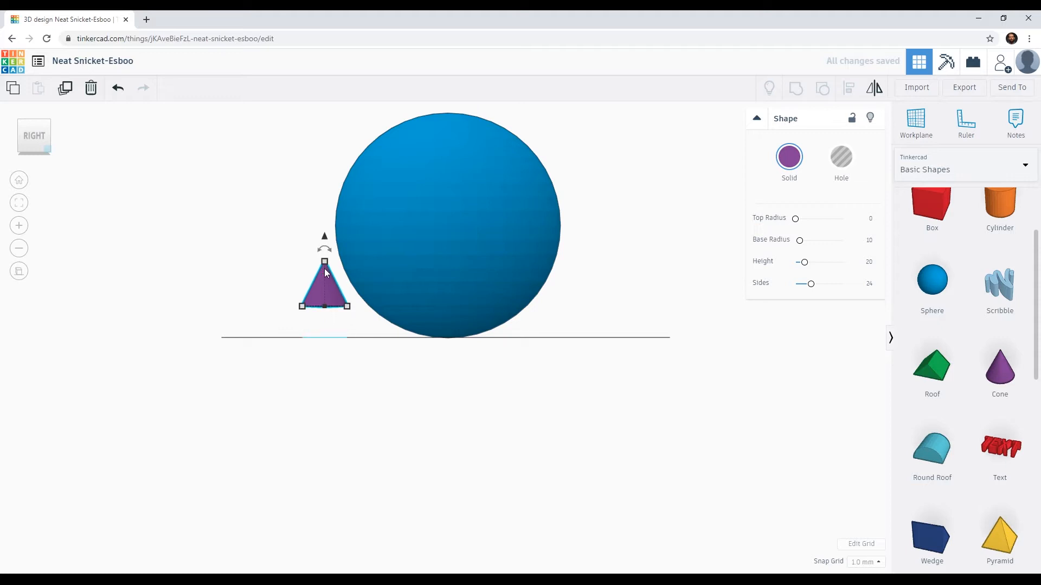
{"action": "key", "text": "ctrl+Up"}
{"action": "key", "text": "ctrl+Up"}
{"action": "key", "text": "ctrl+Up"}
{"action": "key", "text": "ctrl+Up"}
{"action": "key", "text": "ctrl+Up"}
{"action": "key", "text": "ctrl+Up"}
{"action": "key", "text": "ctrl+Up"}
{"action": "key", "text": "ctrl+Up"}
{"action": "key", "text": "ctrl+Up"}
{"action": "key", "text": "ctrl+Up"}
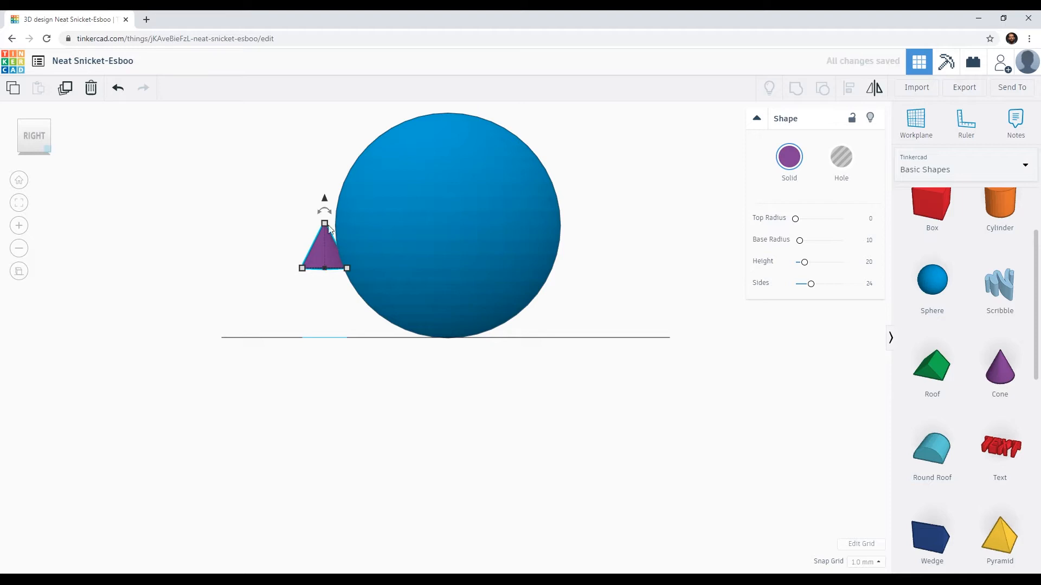
{"action": "left_click_drag", "start_coordinate": [325, 203], "coordinate": [348, 146]}
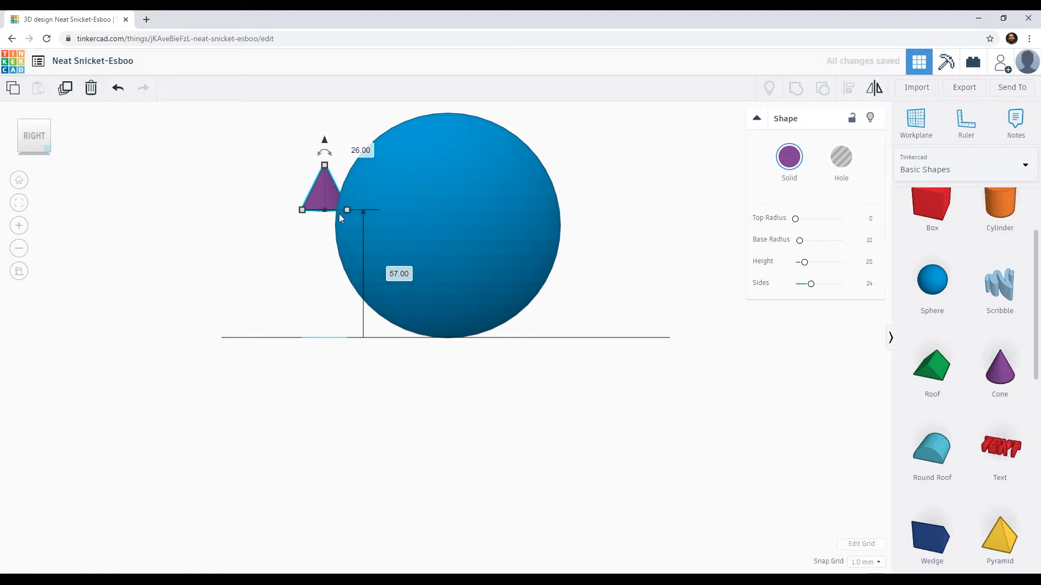
{"action": "left_click_drag", "start_coordinate": [325, 141], "coordinate": [368, 135]}
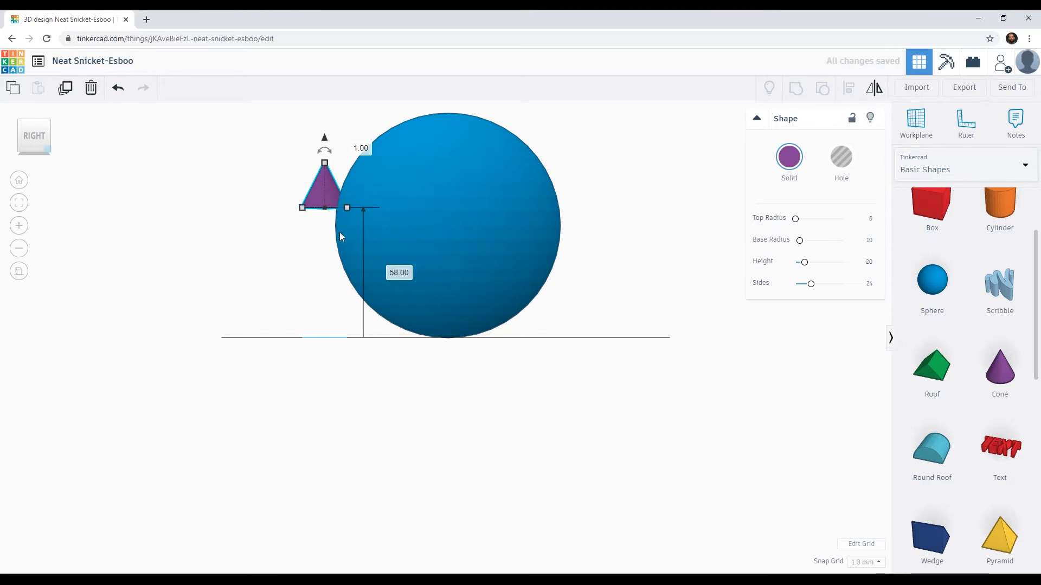
Step: Rotate the cone by -112.5° in the side view so that its tip points into the sphere
{"action": "right_click_drag", "start_coordinate": [307, 295], "coordinate": [355, 300]}
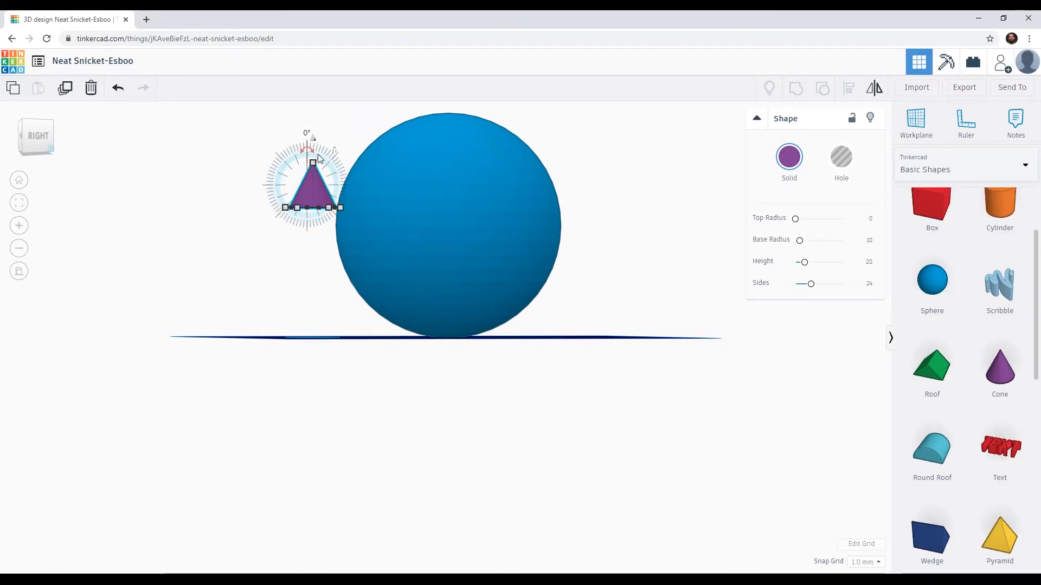
{"action": "scroll", "coordinate": [326, 179], "scroll_direction": "up", "scroll_amount": 4}
{"action": "middle_click_drag", "start_coordinate": [326, 178], "coordinate": [400, 362]}
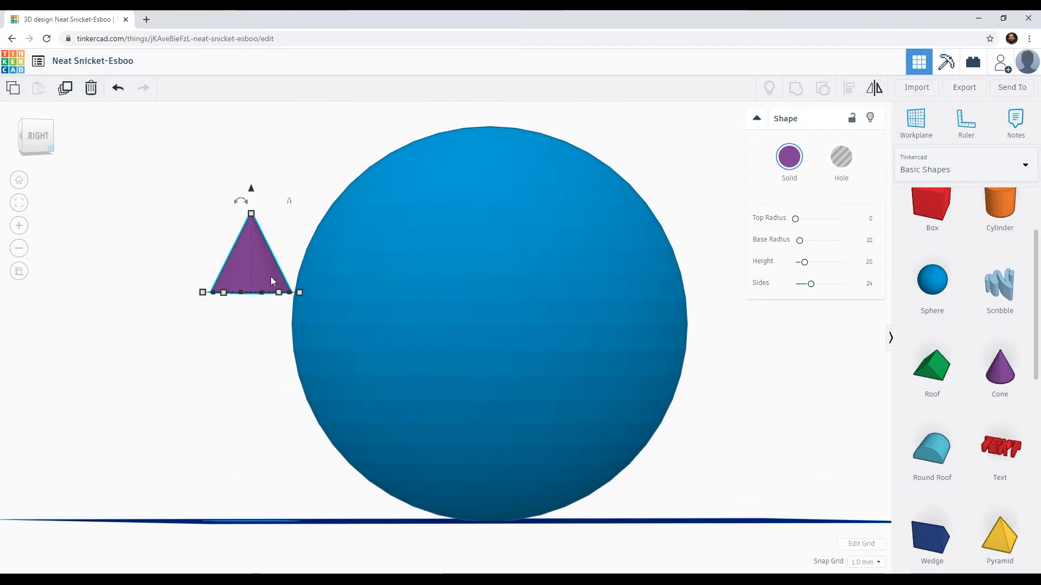
{"action": "scroll", "coordinate": [271, 282], "scroll_direction": "down", "scroll_amount": 5}
{"action": "scroll", "coordinate": [412, 343], "scroll_direction": "down", "scroll_amount": 2}
{"action": "scroll", "coordinate": [415, 346], "scroll_direction": "up", "scroll_amount": 5}
{"action": "scroll", "coordinate": [414, 352], "scroll_direction": "up", "scroll_amount": 6}
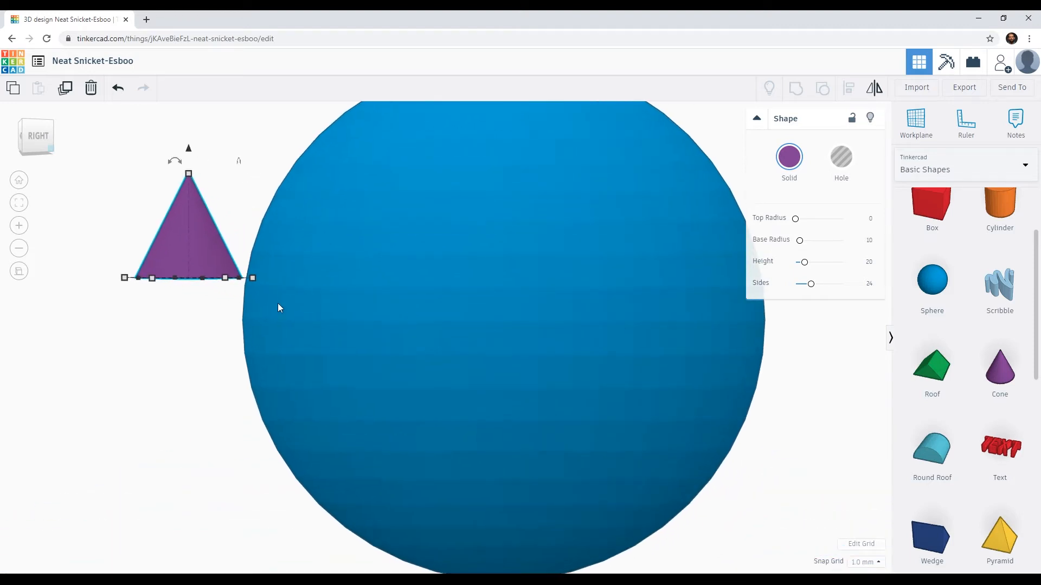
{"action": "middle_click_drag", "start_coordinate": [226, 250], "coordinate": [306, 266]}
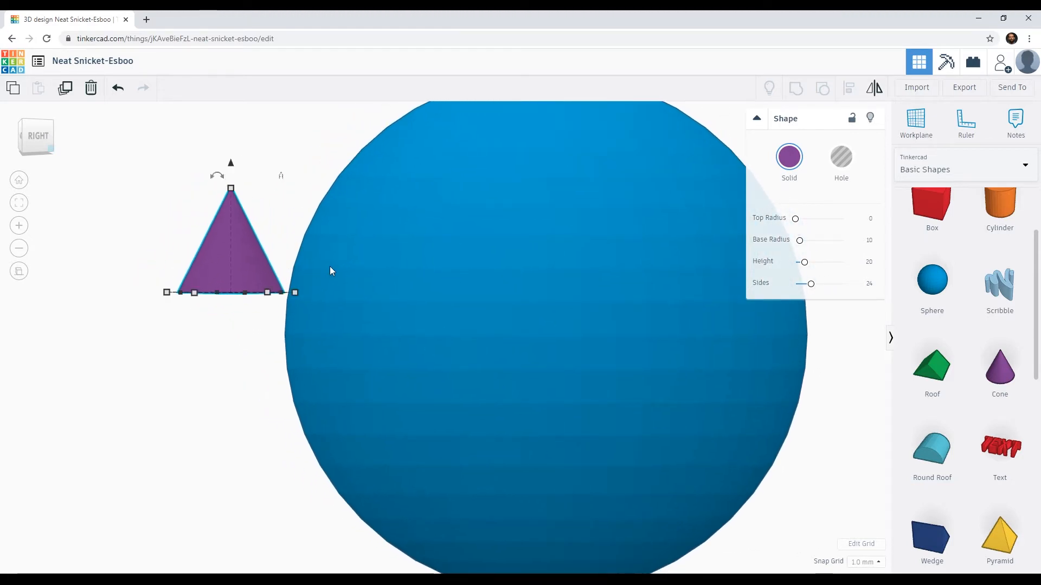
{"action": "middle_click_drag", "start_coordinate": [412, 279], "coordinate": [489, 291]}
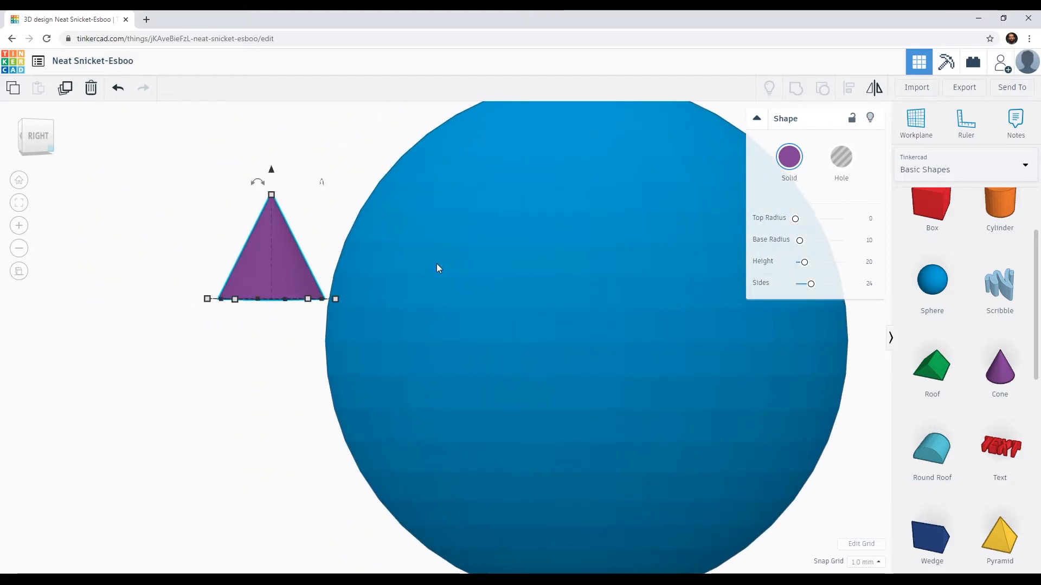
{"action": "middle_click_drag", "start_coordinate": [439, 272], "coordinate": [372, 292]}
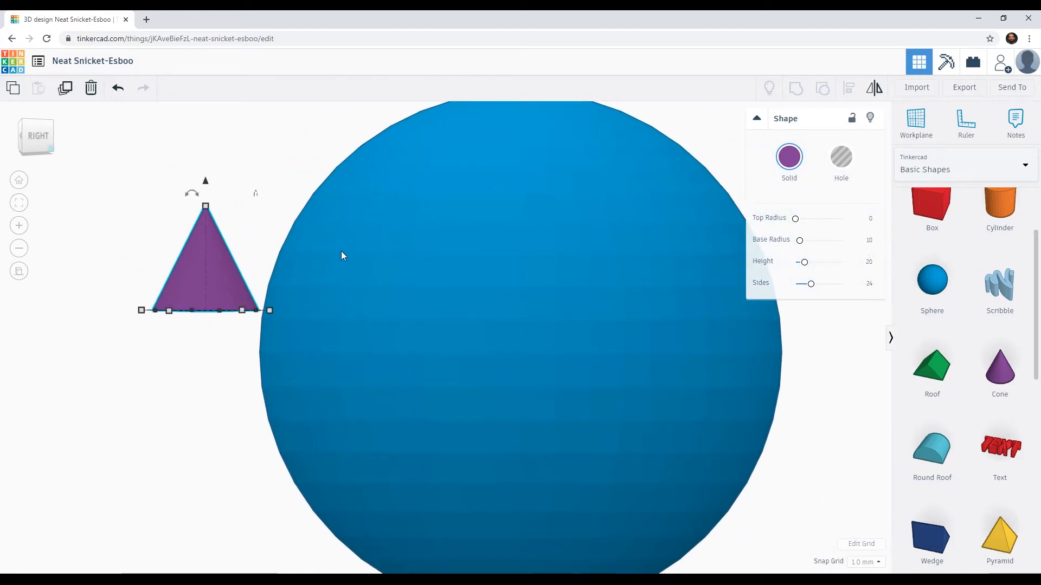
{"action": "left_click_drag", "start_coordinate": [191, 193], "coordinate": [193, 195]}
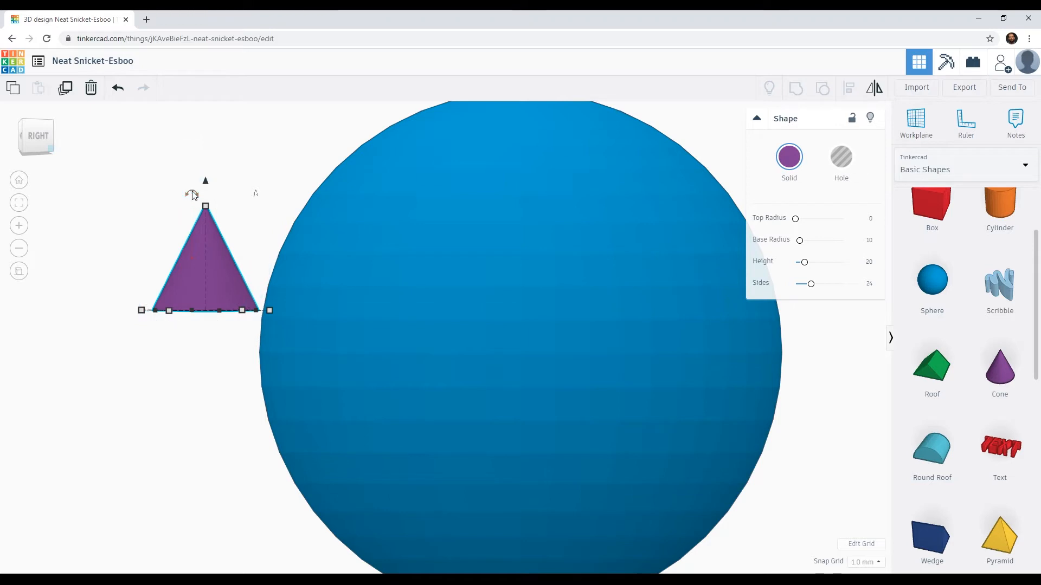
{"action": "left_click_drag", "start_coordinate": [195, 193], "coordinate": [263, 281]}
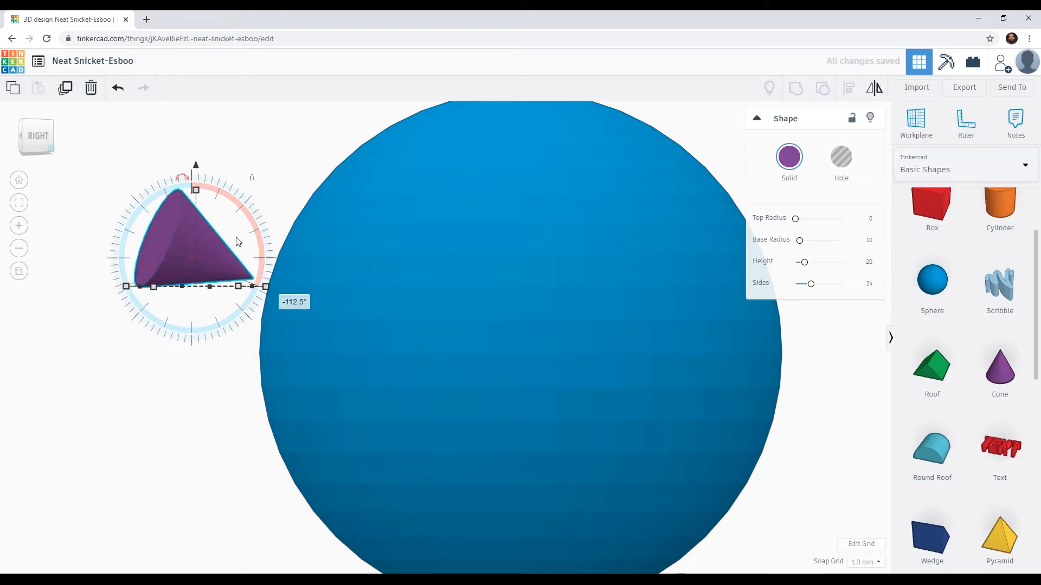
Step: Move the rotated cone horizontally towards the sphere until its tip is buried in the upper front surface
{"action": "key", "text": "Right"}
{"action": "key", "text": "Right"}
{"action": "key", "text": "Right"}
{"action": "key", "text": "Right"}
{"action": "key", "text": "Right"}
{"action": "key", "text": "Right"}
{"action": "key", "text": "Right"}
{"action": "key", "text": "Right"}
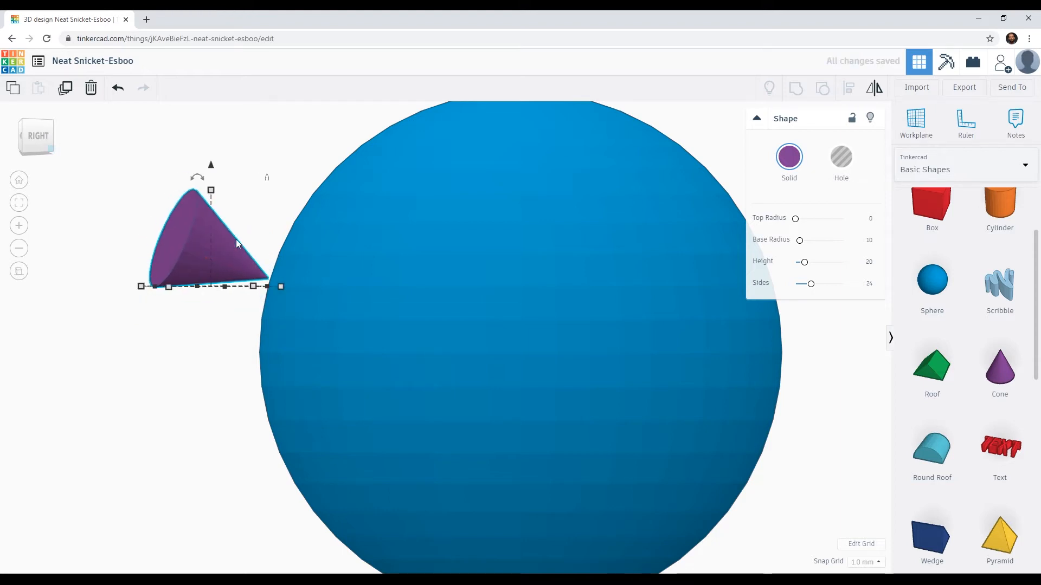
{"action": "key", "text": "Right"}
{"action": "key", "text": "Right"}
{"action": "key", "text": "Right"}
{"action": "key", "text": "Right"}
{"action": "key", "text": "Right"}
{"action": "key", "text": "Right"}
{"action": "key", "text": "Right"}
{"action": "key", "text": "Right"}
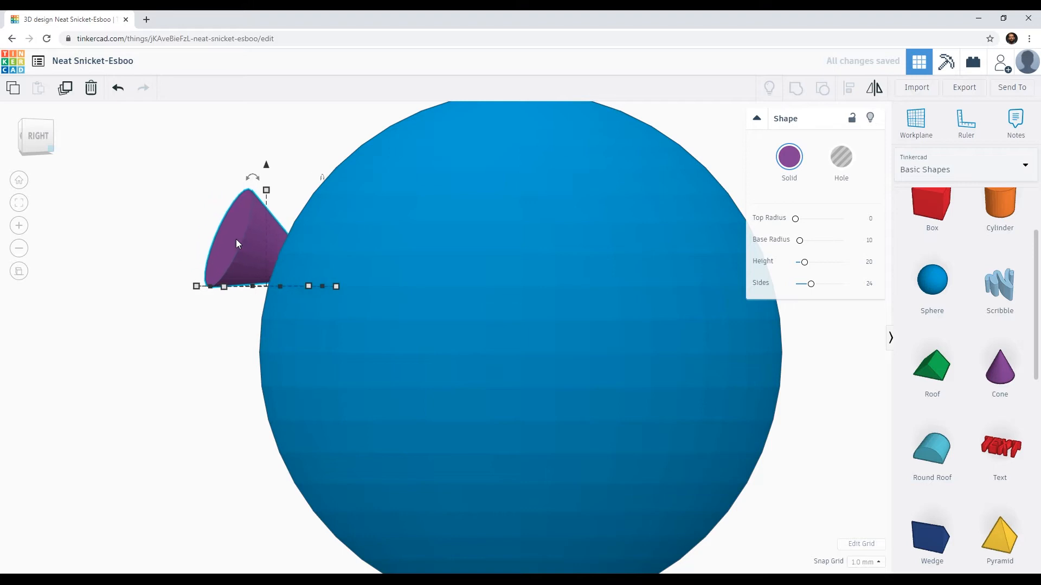
Step: Shift the cone 27 mm sideways and 6.93 mm forward in the top view to centre it on the sphere's front
{"action": "right_click_drag", "start_coordinate": [237, 243], "coordinate": [500, 385]}
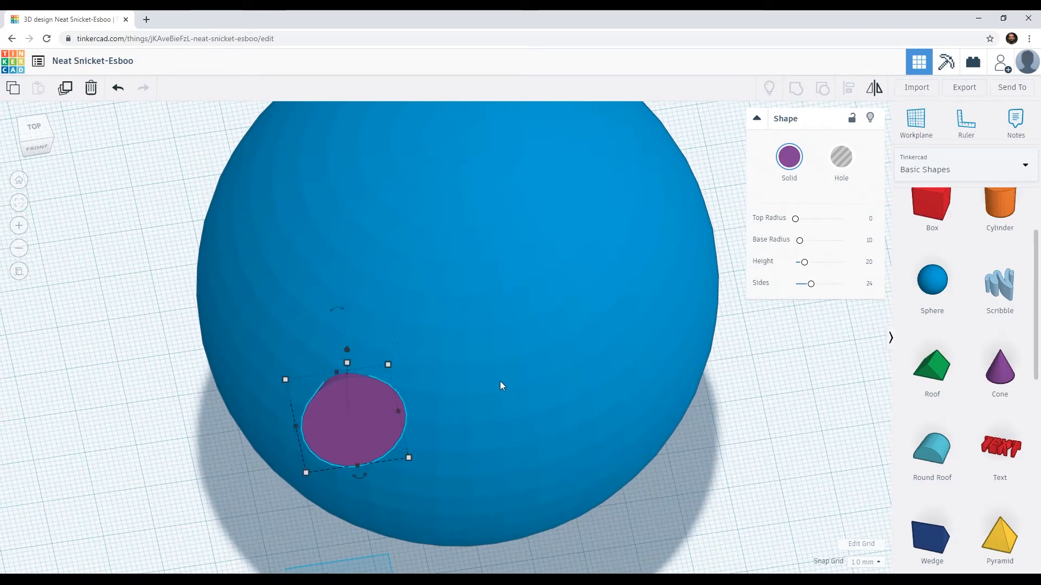
{"action": "left_click", "coordinate": [34, 130]}
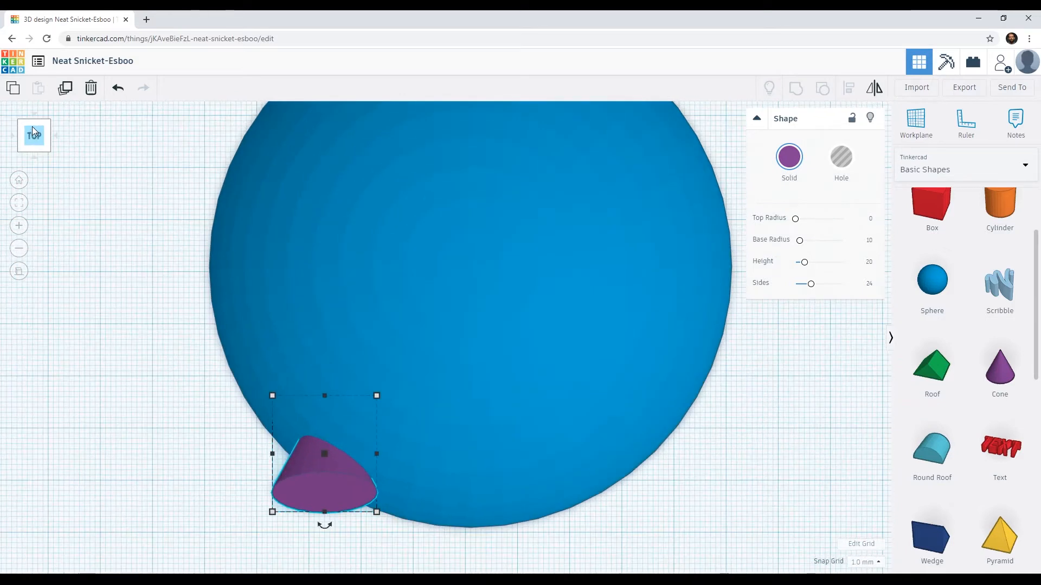
{"action": "left_click_drag", "start_coordinate": [325, 497], "coordinate": [467, 529]}
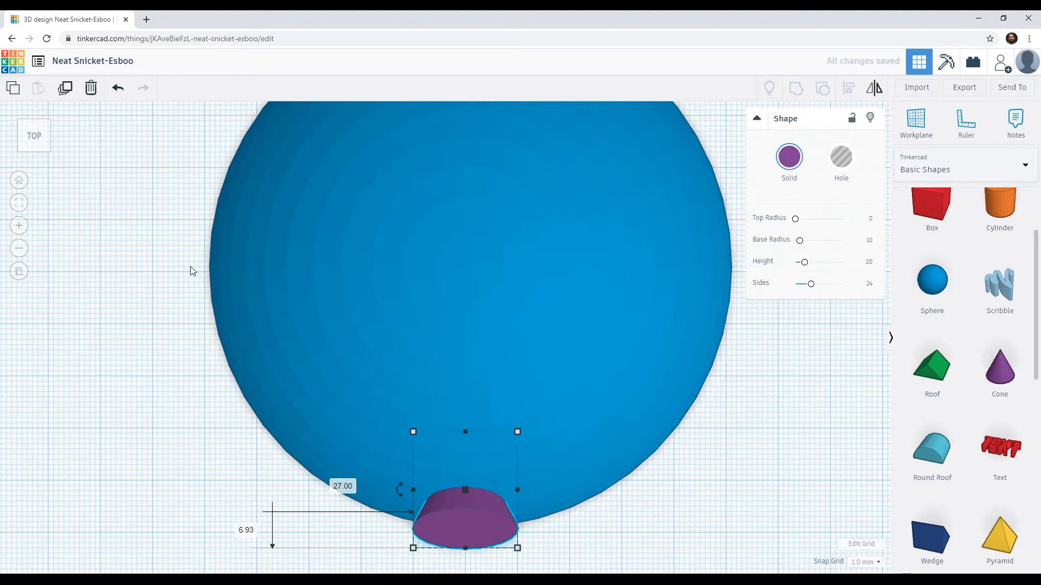
Step: Push the cone deeper into the sphere in the right side view, leaving only a thin slice of its base protruding
{"action": "mouse_move", "coordinate": [38, 140]}
{"action": "left_mouse_down"}
{"action": "mouse_move", "coordinate": [32, 130]}
{"action": "mouse_move", "coordinate": [45, 144]}
{"action": "left_mouse_up"}
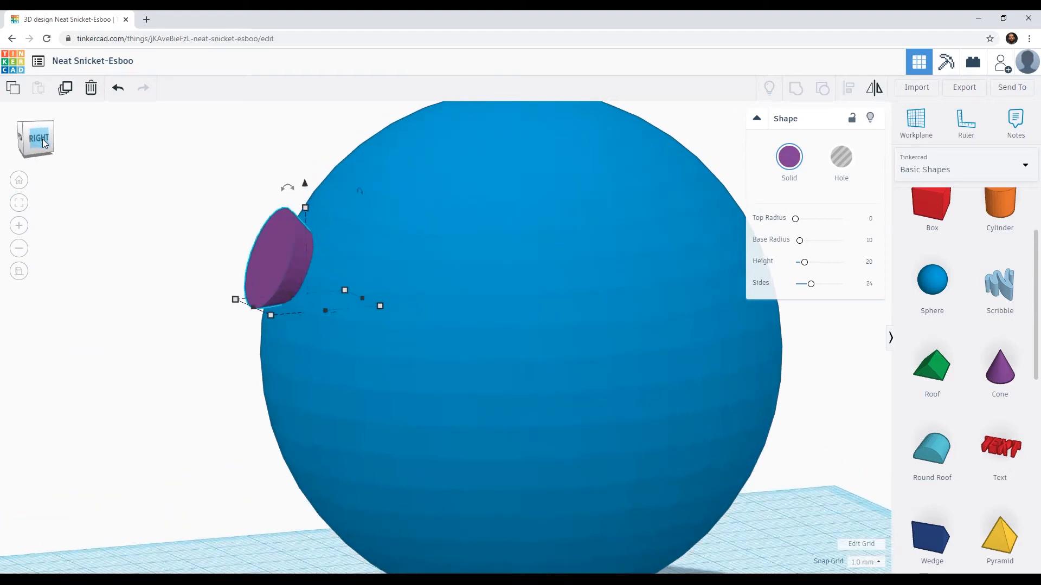
{"action": "left_click", "coordinate": [44, 143]}
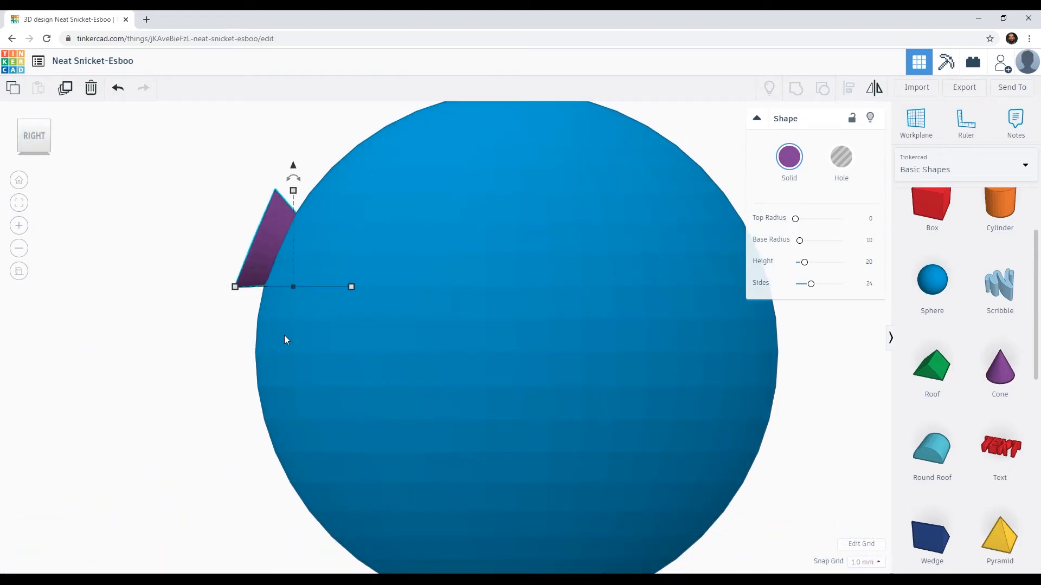
{"action": "key", "text": "Right"}
{"action": "key", "text": "Right"}
{"action": "key", "text": "Right"}
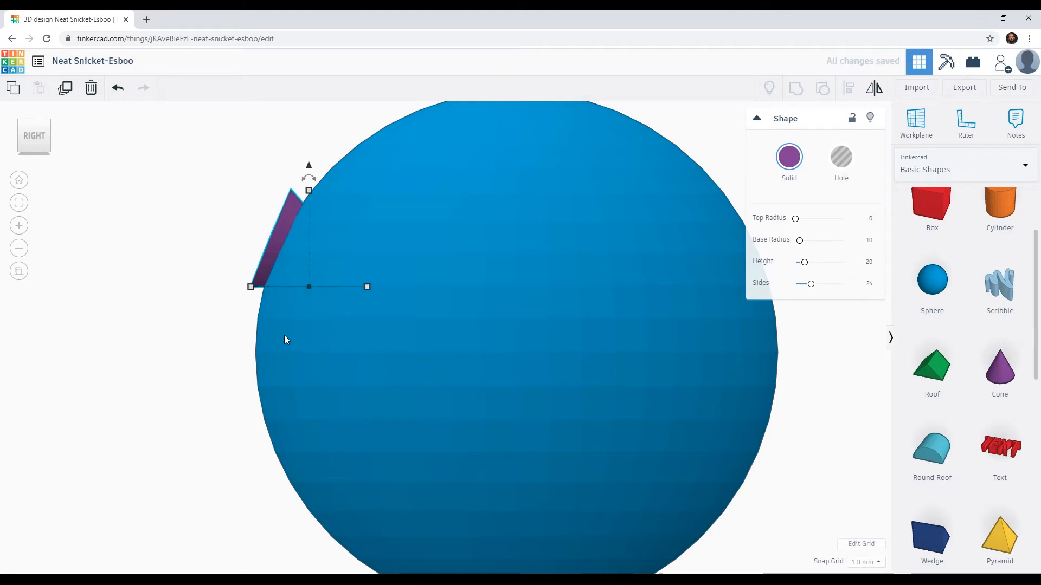
{"action": "key", "text": "Right"}
{"action": "key", "text": "Right"}
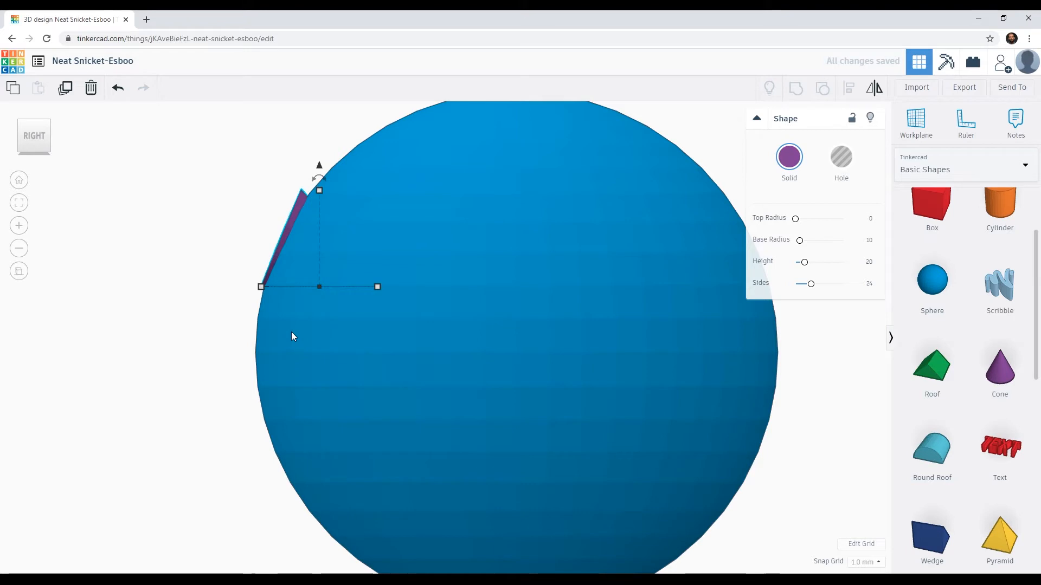
{"action": "key", "text": "Left"}
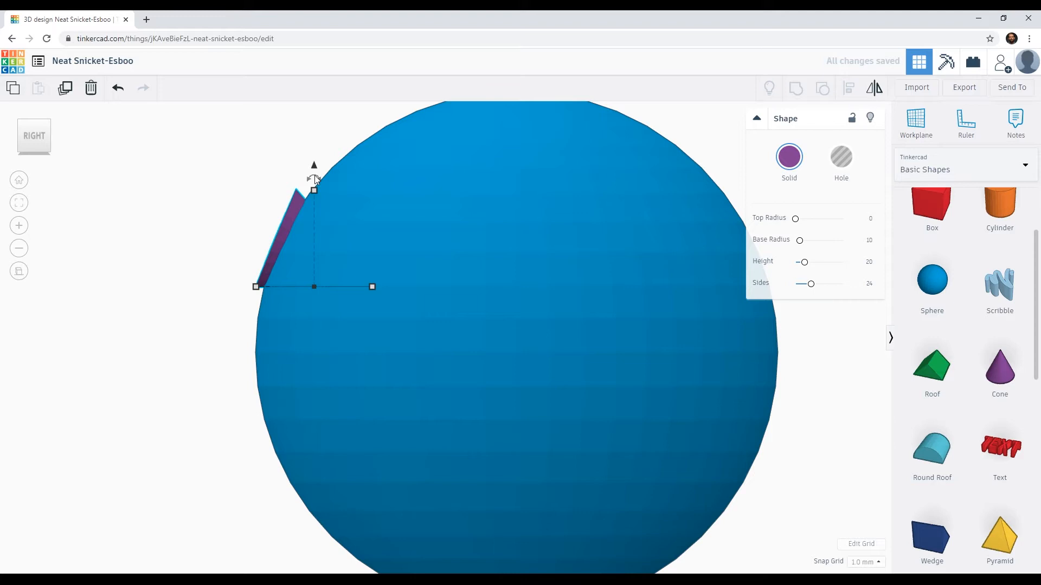
Step: Rotate the cone by 5° in the right side view to align its base with the sphere's surface
{"action": "left_click_drag", "start_coordinate": [315, 179], "coordinate": [315, 179]}
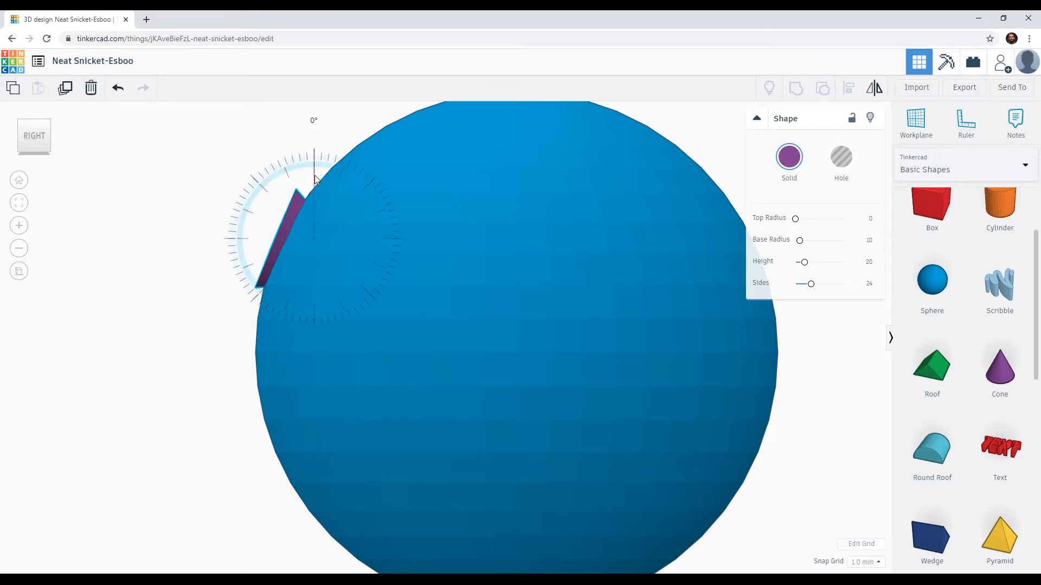
{"action": "left_click_drag", "start_coordinate": [315, 188], "coordinate": [320, 229]}
{"action": "mouse_move", "coordinate": [327, 226]}
{"action": "left_mouse_down"}
{"action": "mouse_move", "coordinate": [306, 225]}
{"action": "mouse_move", "coordinate": [320, 222]}
{"action": "left_mouse_up"}
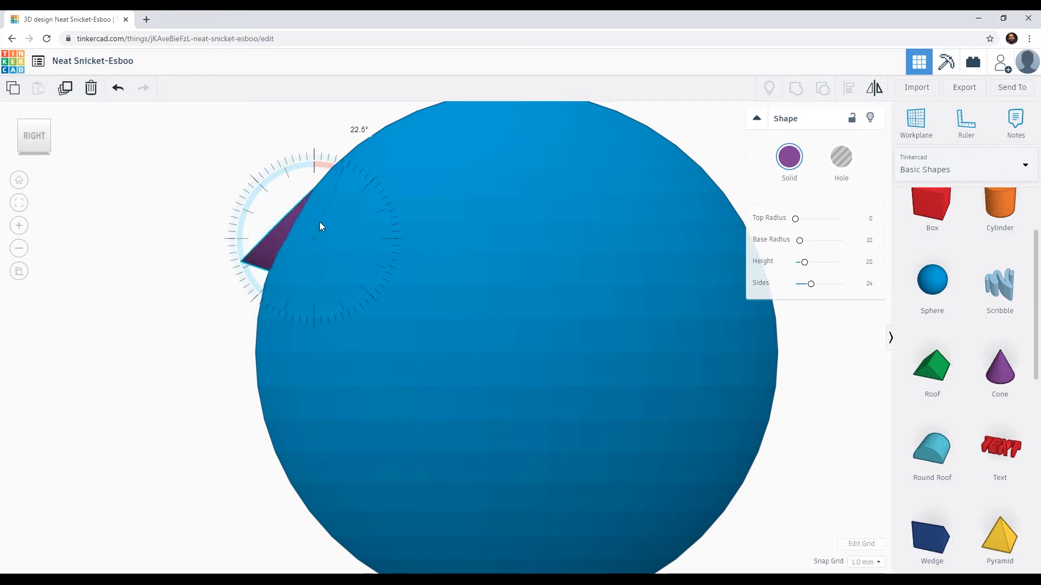
{"action": "left_click_drag", "start_coordinate": [330, 186], "coordinate": [319, 125]}
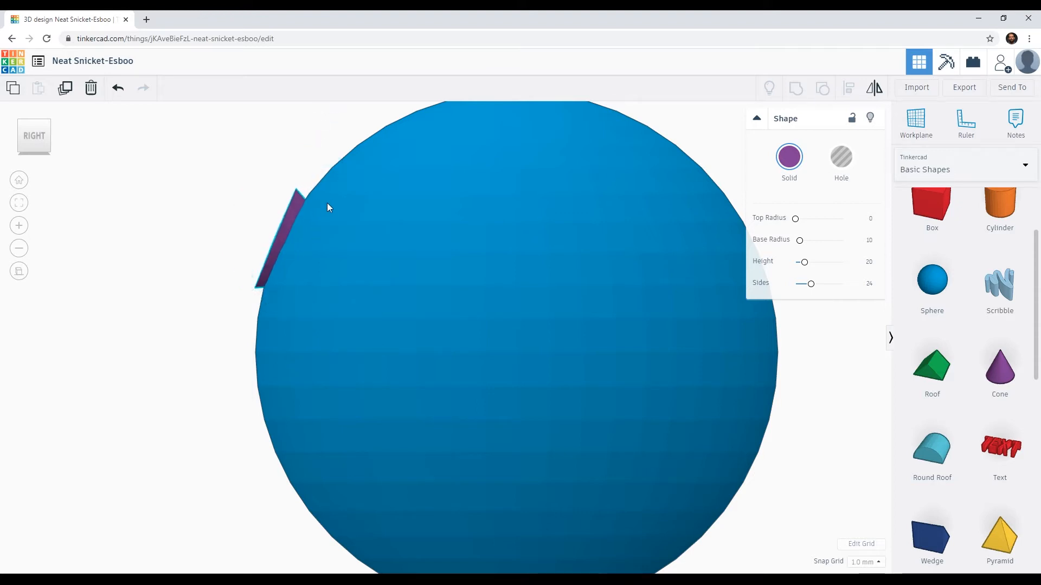
{"action": "left_click_drag", "start_coordinate": [314, 175], "coordinate": [324, 129]}
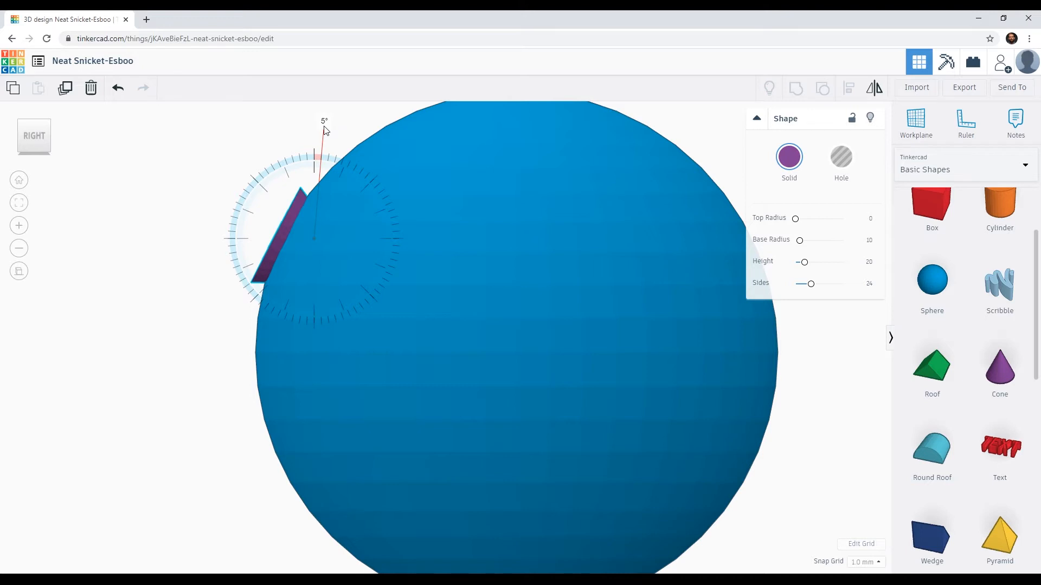
{"action": "left_click_drag", "start_coordinate": [324, 129], "coordinate": [325, 129]}
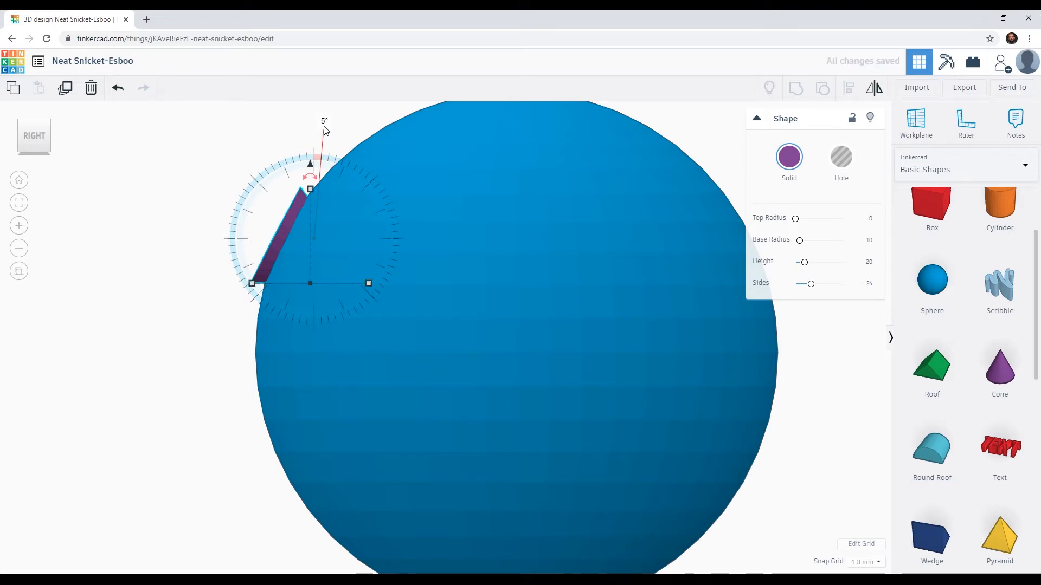
Step: Set the cone's base radius to 15 and its number of sides to 64
{"action": "right_click_drag", "start_coordinate": [187, 378], "coordinate": [372, 414]}
{"action": "scroll", "coordinate": [357, 380], "scroll_direction": "down", "scroll_amount": 5}
{"action": "left_click", "coordinate": [399, 351]}
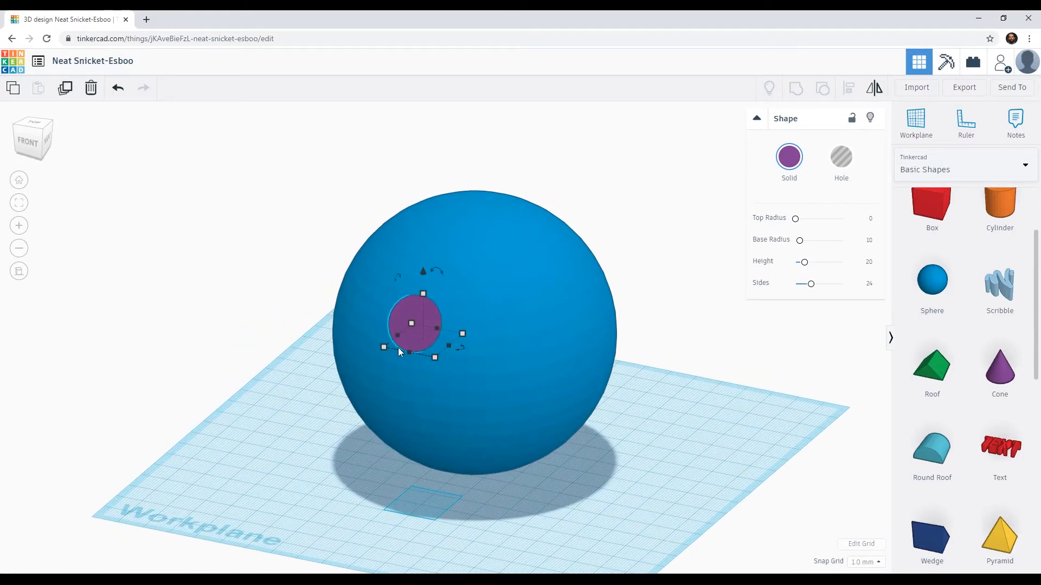
{"action": "left_click", "coordinate": [403, 310]}
{"action": "left_click", "coordinate": [418, 309]}
{"action": "left_click_drag", "start_coordinate": [801, 245], "coordinate": [805, 245]}
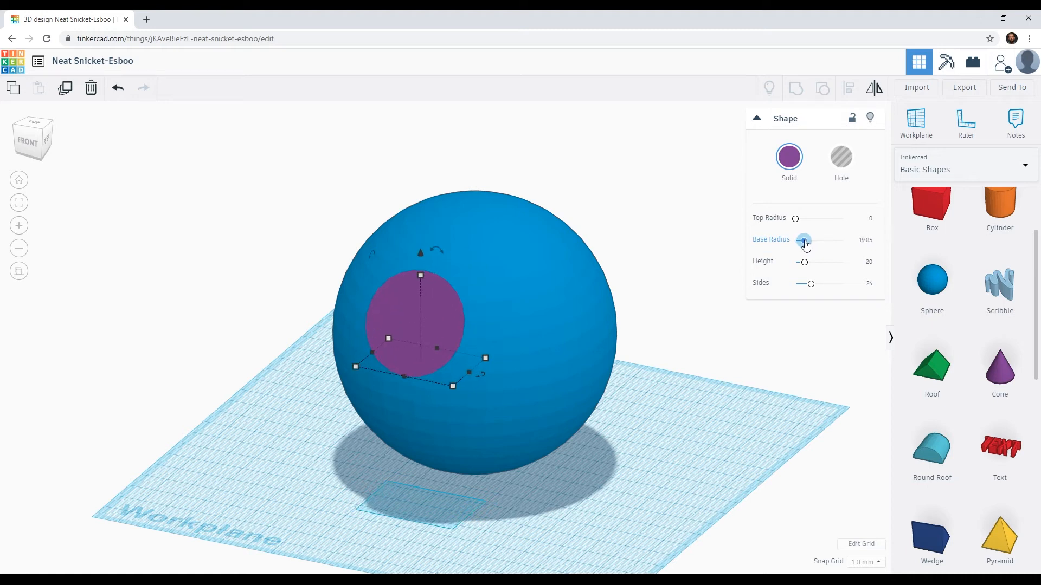
{"action": "right_click_drag", "start_coordinate": [662, 361], "coordinate": [732, 359]}
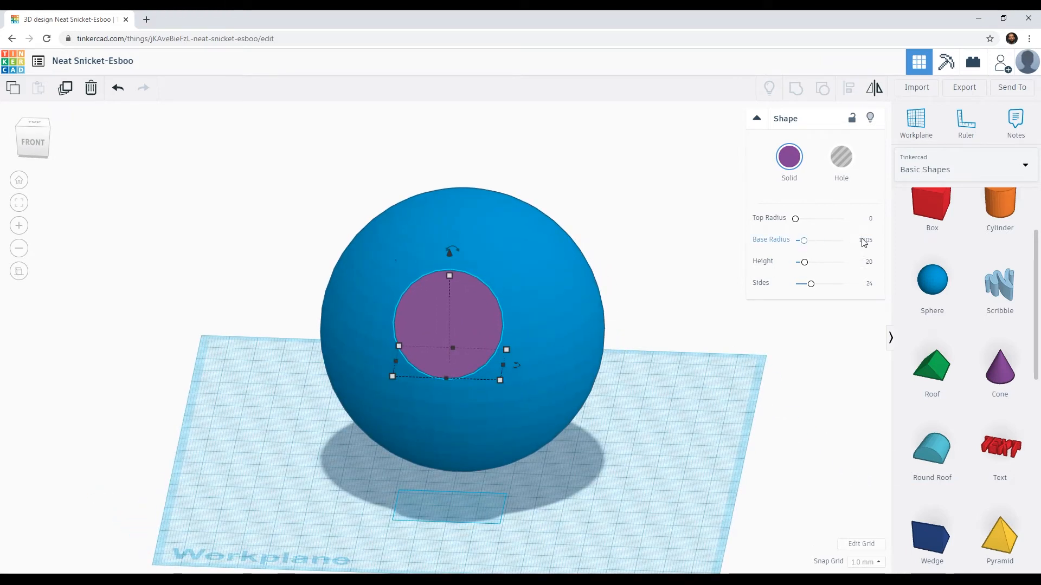
{"action": "type", "text": "19"}
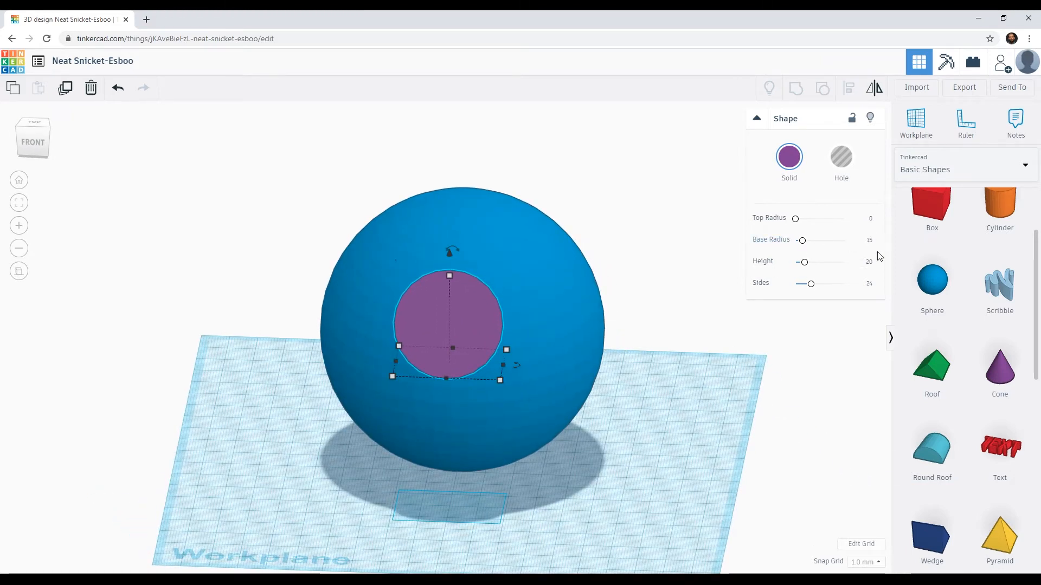
{"action": "right_click_drag", "start_coordinate": [652, 382], "coordinate": [340, 389]}
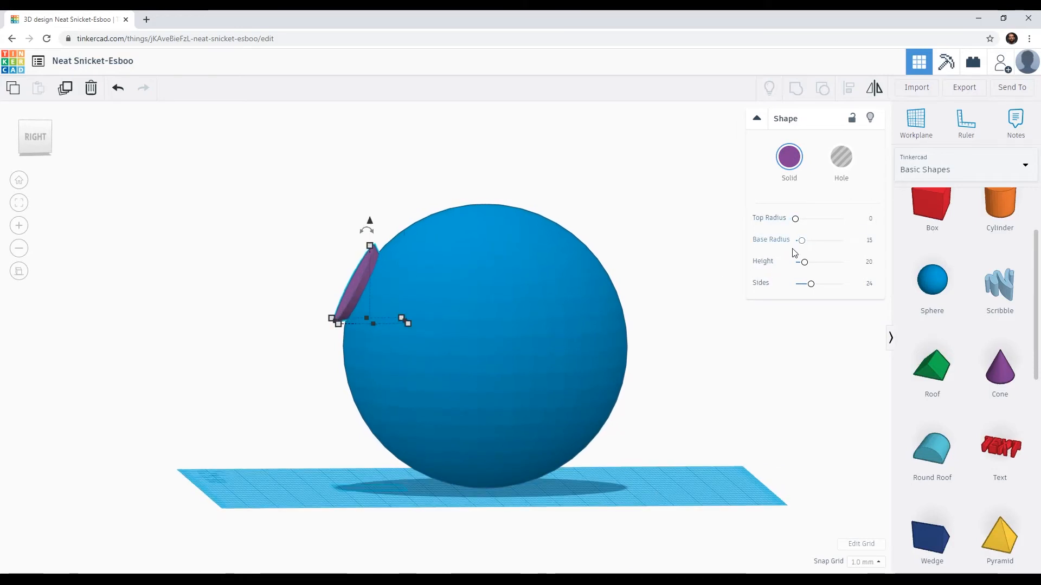
{"action": "left_click_drag", "start_coordinate": [810, 290], "coordinate": [842, 284]}
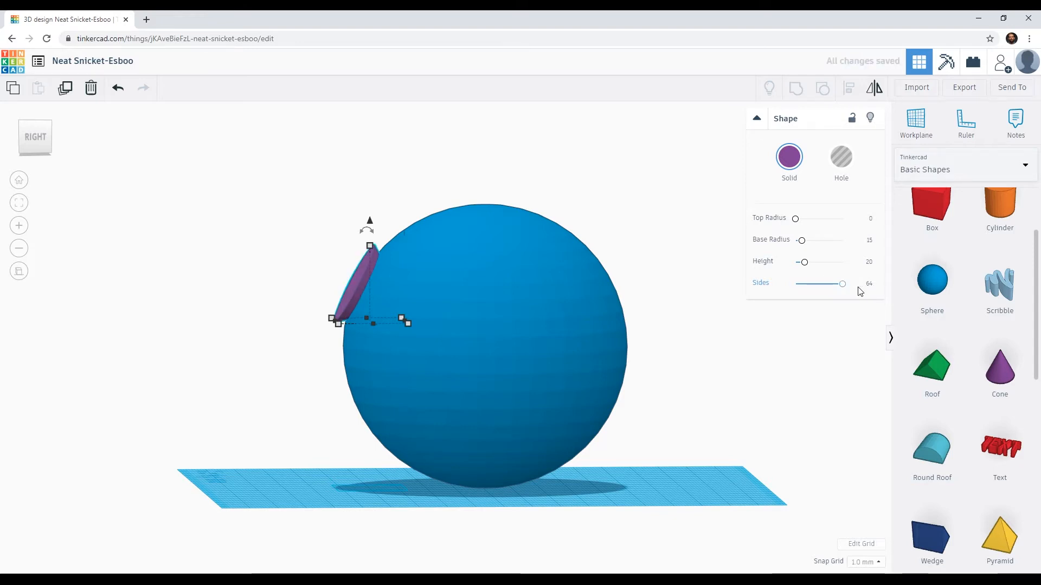
Step: Turn the cone into a hole and group it with the sphere to cut the recessed dish
{"action": "right_click_drag", "start_coordinate": [376, 314], "coordinate": [369, 341]}
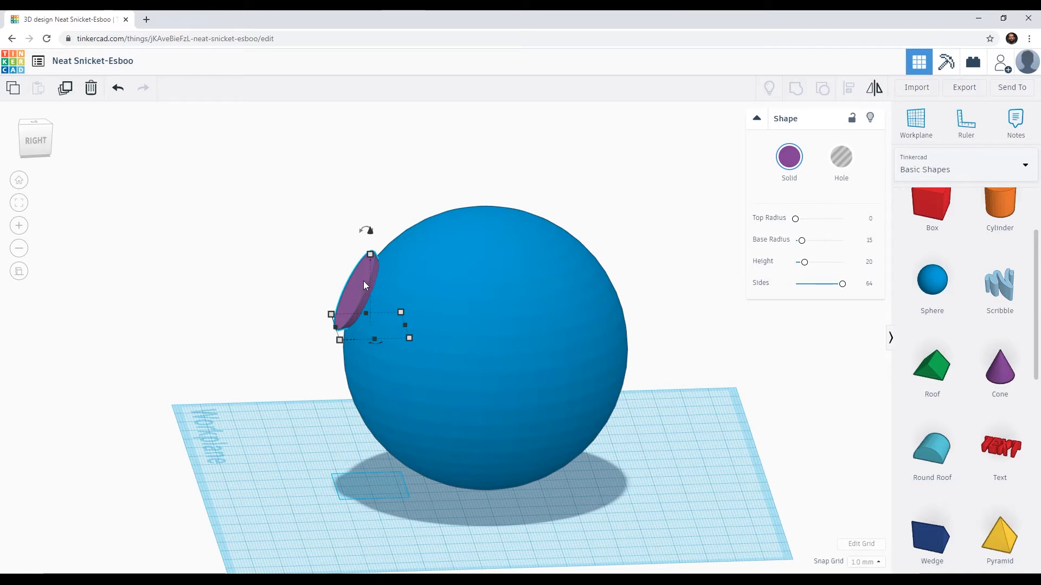
{"action": "left_click", "coordinate": [843, 158]}
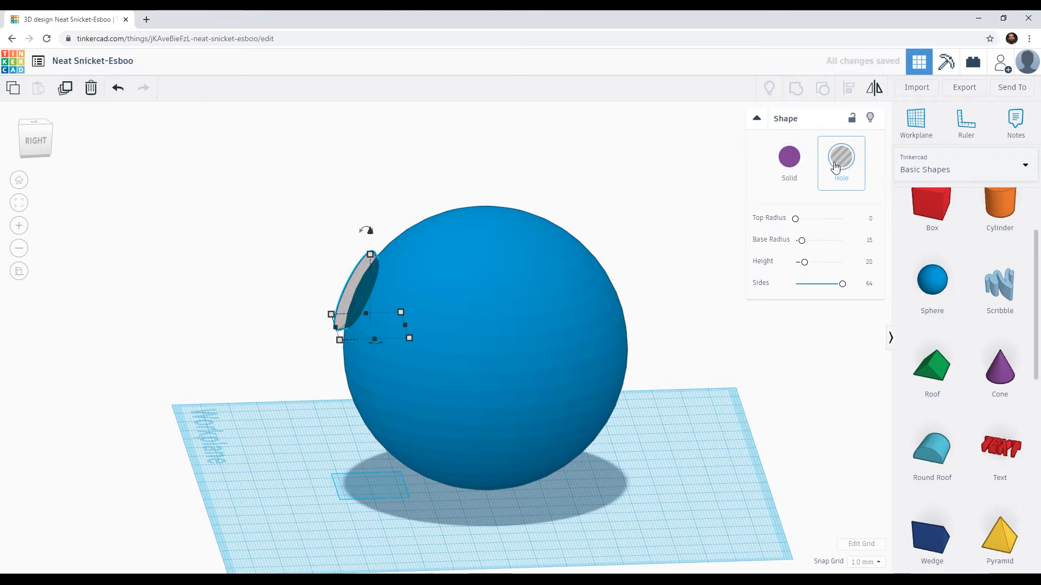
{"action": "left_click", "coordinate": [481, 266], "text": "shift"}
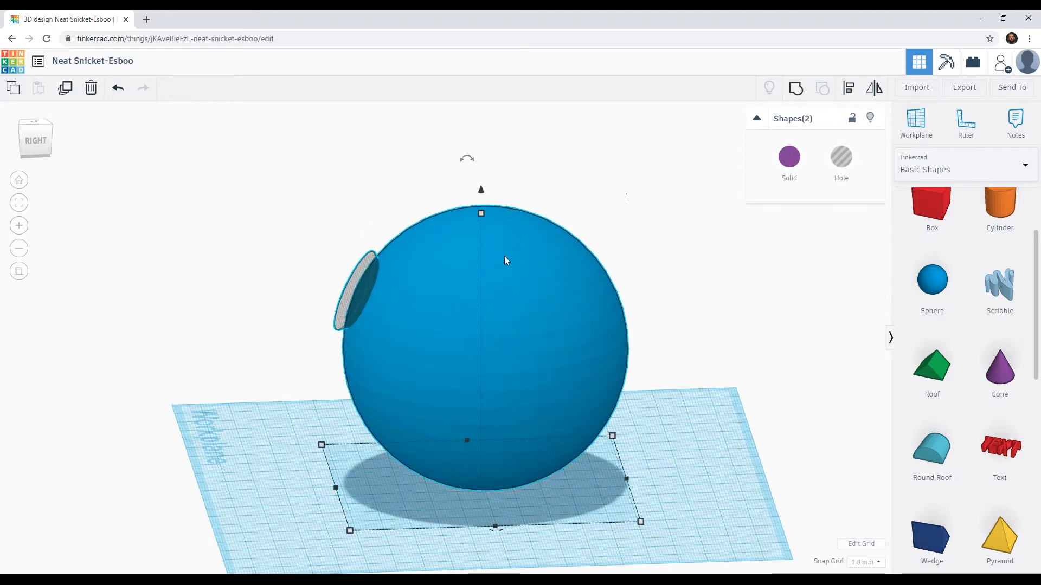
{"action": "right_click_drag", "start_coordinate": [443, 315], "coordinate": [534, 346]}
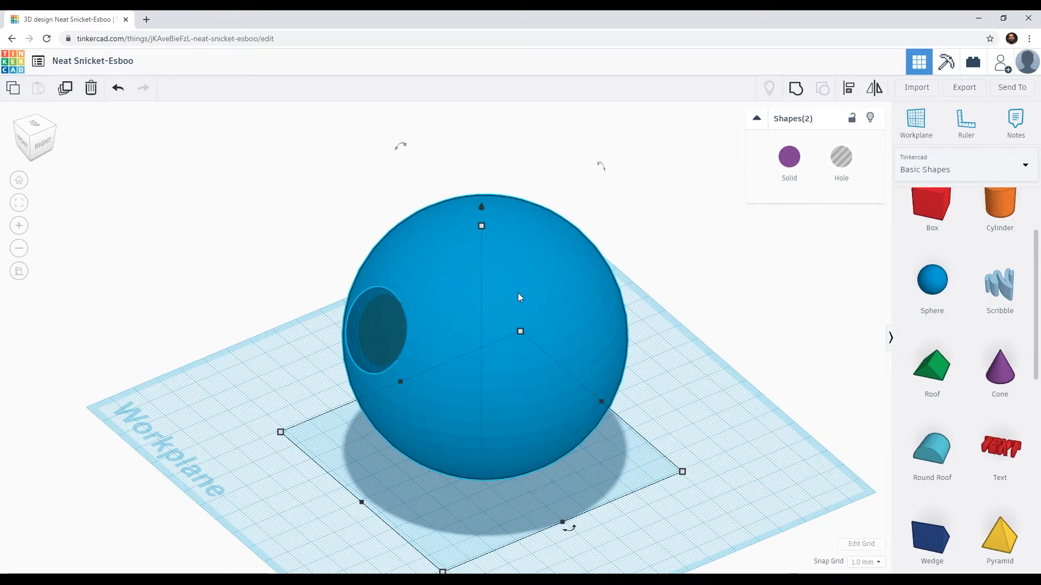
{"action": "left_click", "coordinate": [799, 90]}
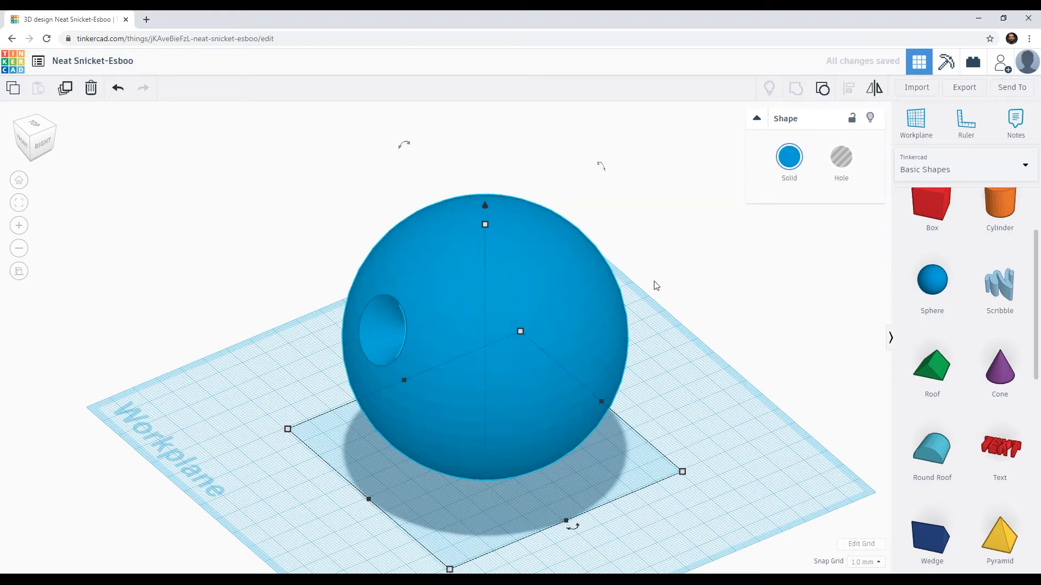
{"action": "left_click", "coordinate": [657, 298]}
{"action": "right_click_drag", "start_coordinate": [524, 346], "coordinate": [479, 367]}
{"action": "scroll", "coordinate": [479, 369], "scroll_direction": "up", "scroll_amount": 5}
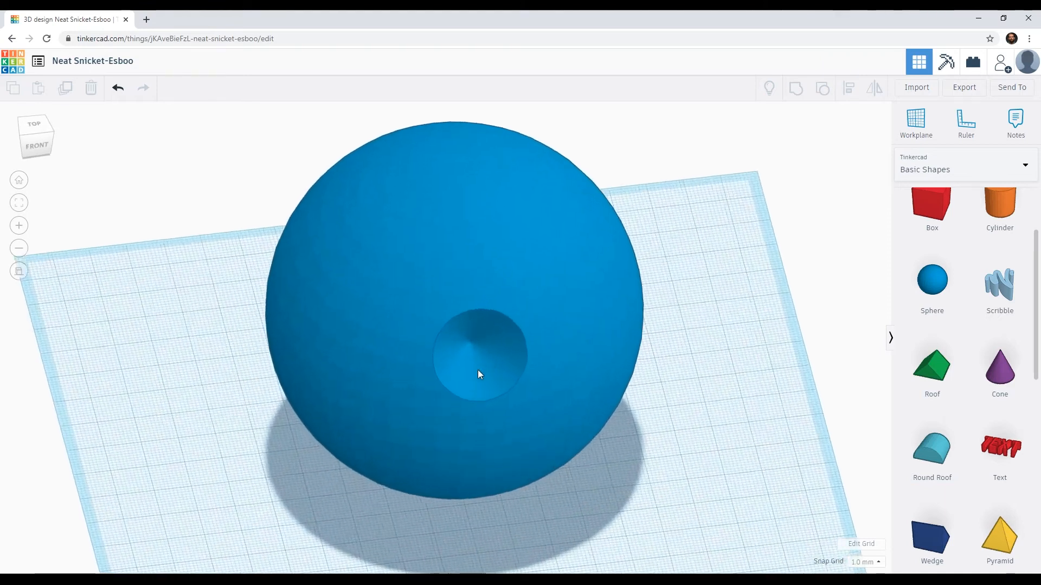
Step: Inspect the cut dish up close, undo the grouping, and turn the cone hole back into a solid
{"action": "right_click_drag", "start_coordinate": [521, 398], "coordinate": [498, 408]}
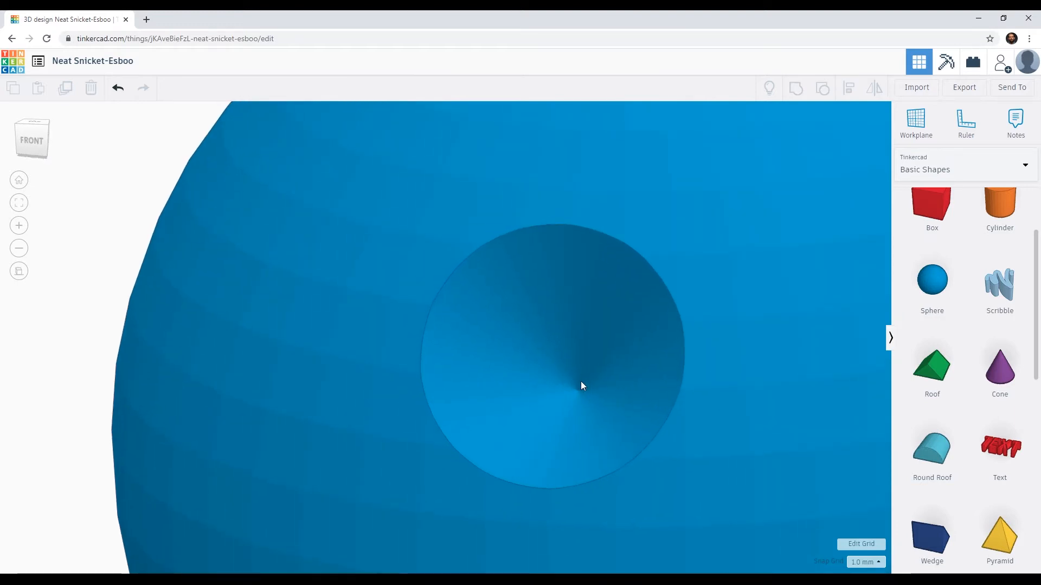
{"action": "right_click_drag", "start_coordinate": [581, 398], "coordinate": [509, 395]}
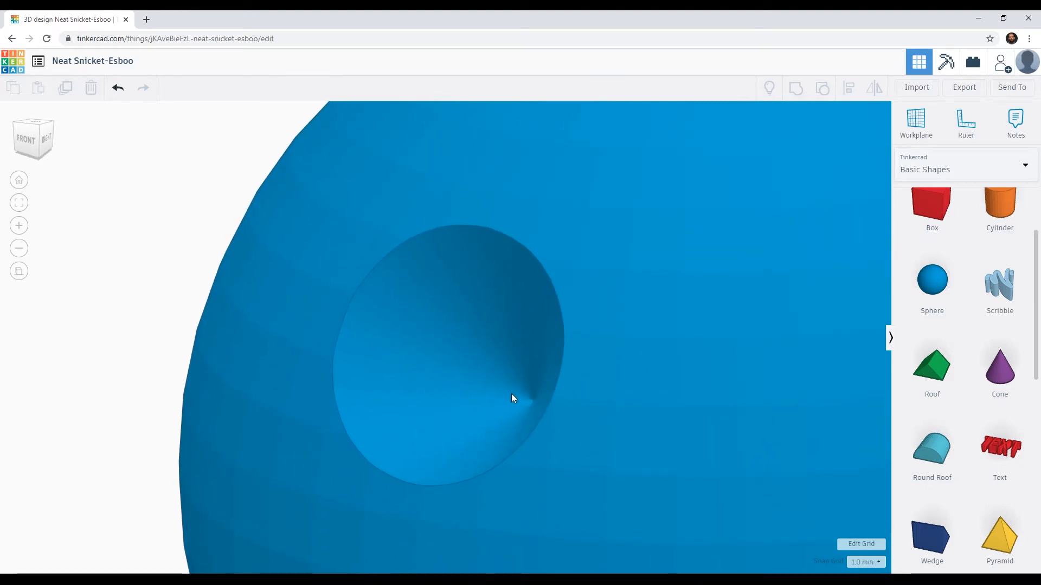
{"action": "key", "text": "ctrl+z"}
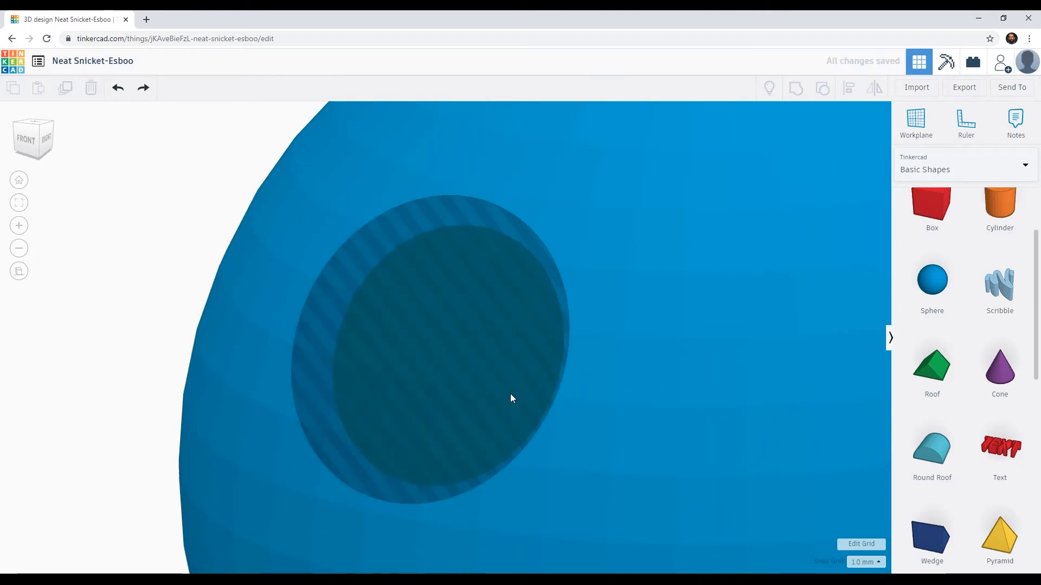
{"action": "left_click", "coordinate": [479, 363]}
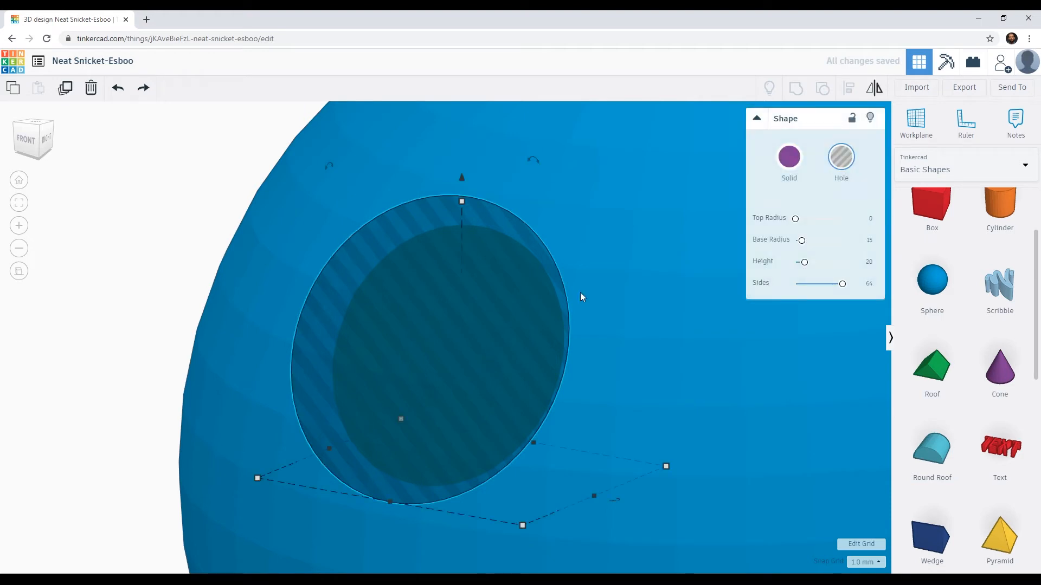
{"action": "left_click", "coordinate": [791, 157]}
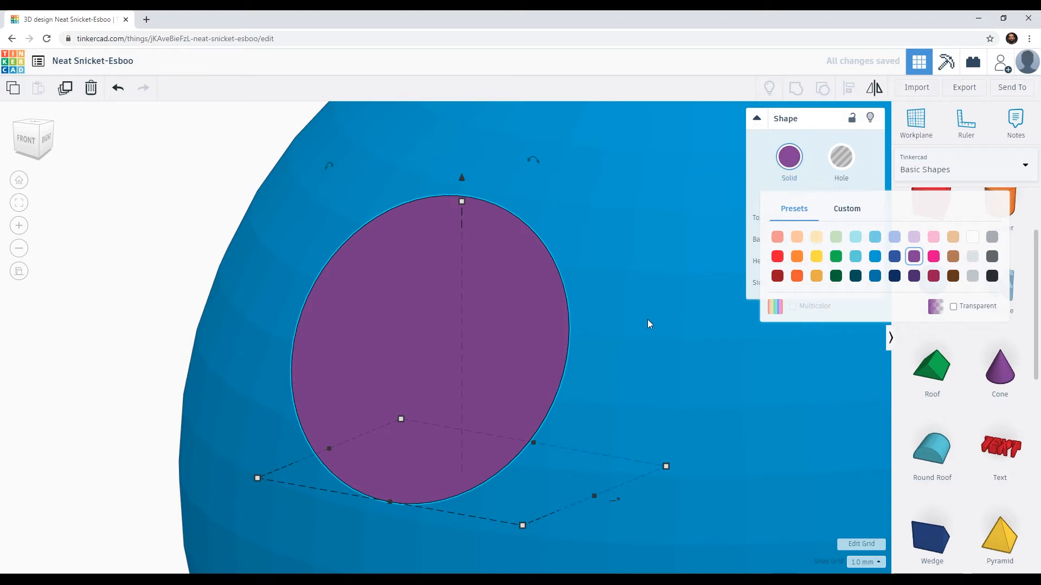
{"action": "left_click", "coordinate": [789, 157]}
Step: Move the cone out of the sphere until its tip is clear of the surface
{"action": "right_click_drag", "start_coordinate": [550, 340], "coordinate": [360, 315]}
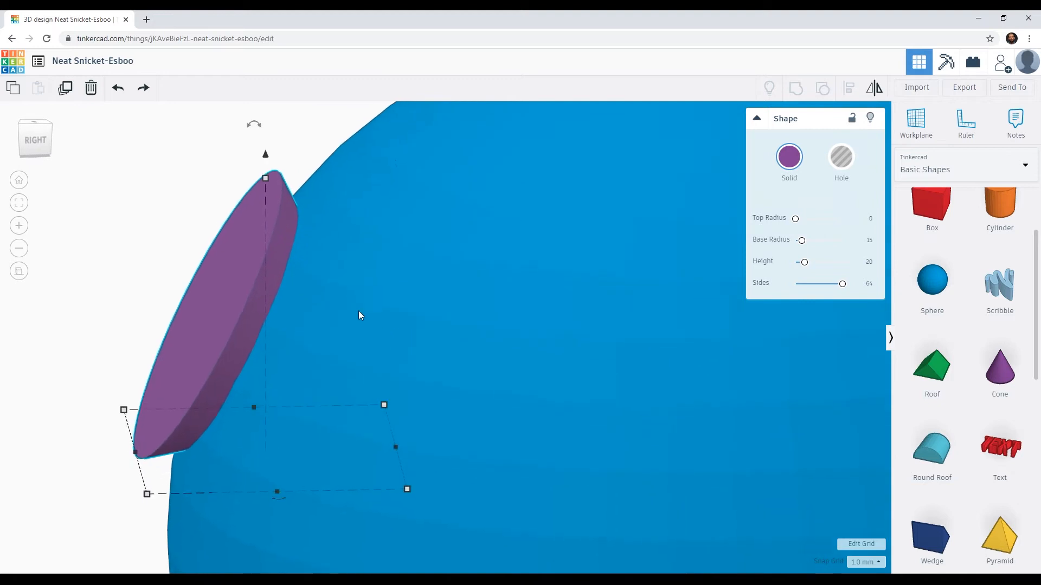
{"action": "key", "text": "Left"}
{"action": "key", "text": "Left"}
{"action": "key", "text": "Left"}
{"action": "key", "text": "Left"}
{"action": "key", "text": "Left"}
{"action": "key", "text": "Left"}
{"action": "key", "text": "Left"}
{"action": "key", "text": "Left"}
{"action": "key", "text": "Left"}
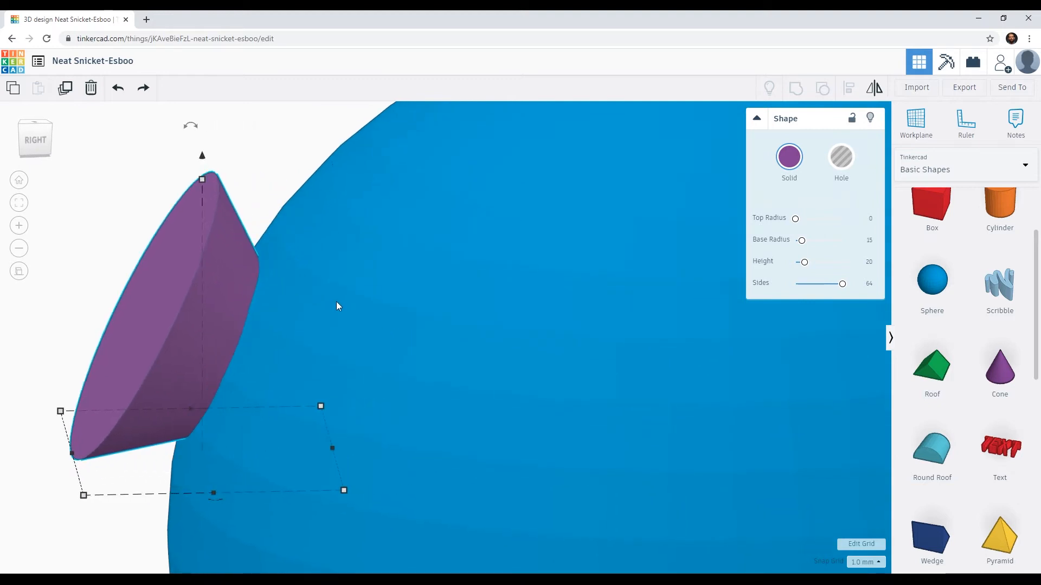
{"action": "key", "text": "Left"}
{"action": "key", "text": "Left"}
{"action": "key", "text": "Left"}
{"action": "key", "text": "Left"}
{"action": "key", "text": "Left"}
{"action": "key", "text": "Left"}
{"action": "key", "text": "Left"}
{"action": "key", "text": "Left"}
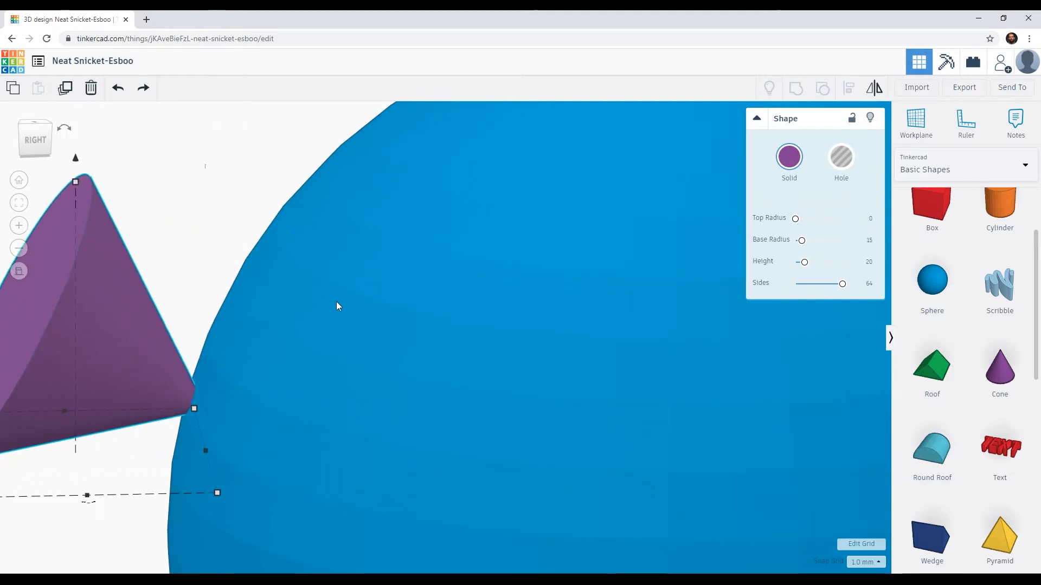
{"action": "key", "text": "Left"}
{"action": "key", "text": "Left"}
{"action": "middle_click_drag", "start_coordinate": [336, 302], "coordinate": [527, 217]}
Step: Try a cone height of 6.42, undo it, and try top radii of 9.77 and 6.32
{"action": "left_click_drag", "start_coordinate": [806, 270], "coordinate": [798, 268]}
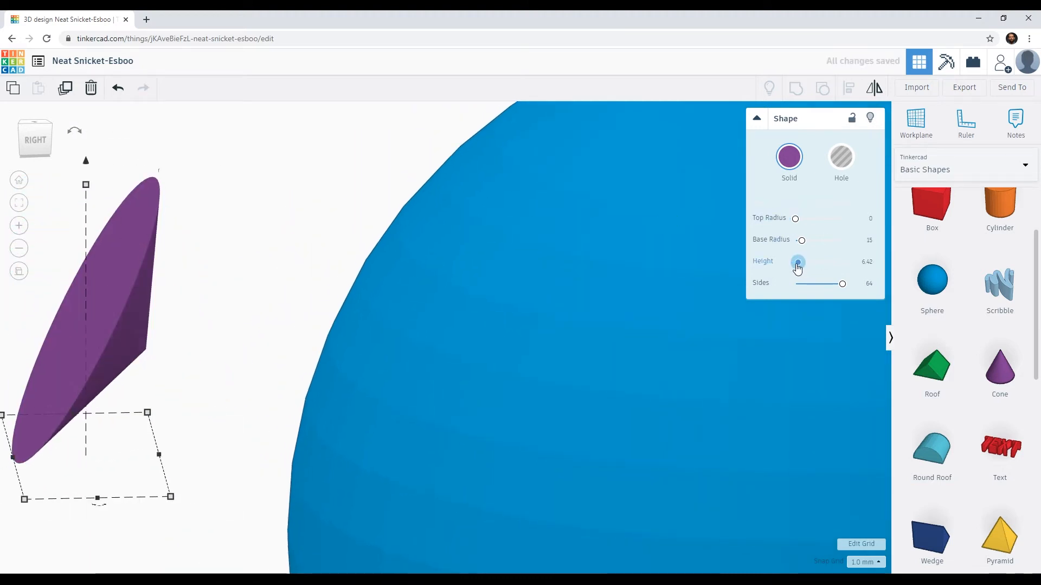
{"action": "key", "text": "ctrl+z"}
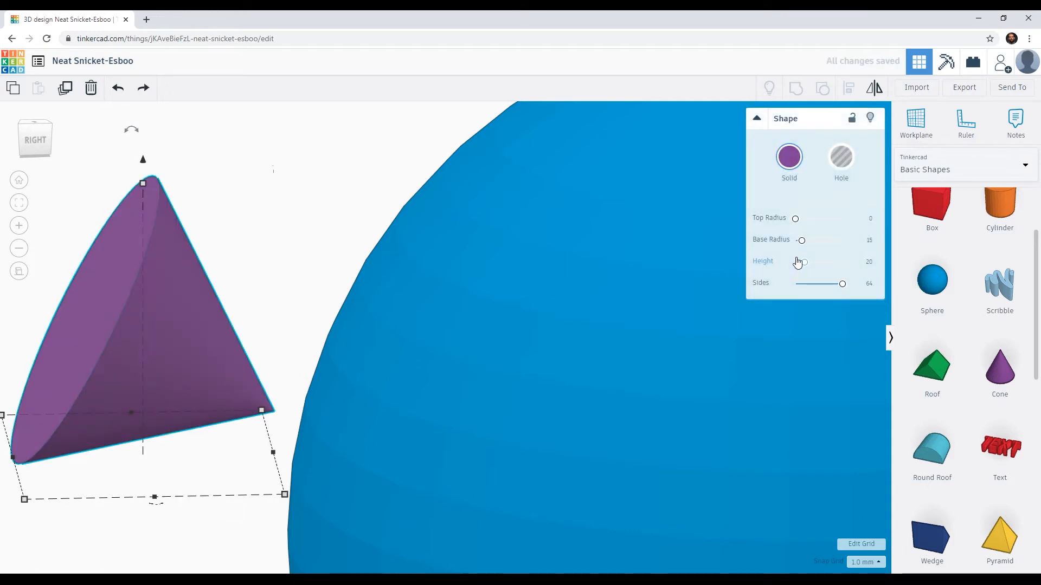
{"action": "left_click_drag", "start_coordinate": [795, 219], "coordinate": [800, 222]}
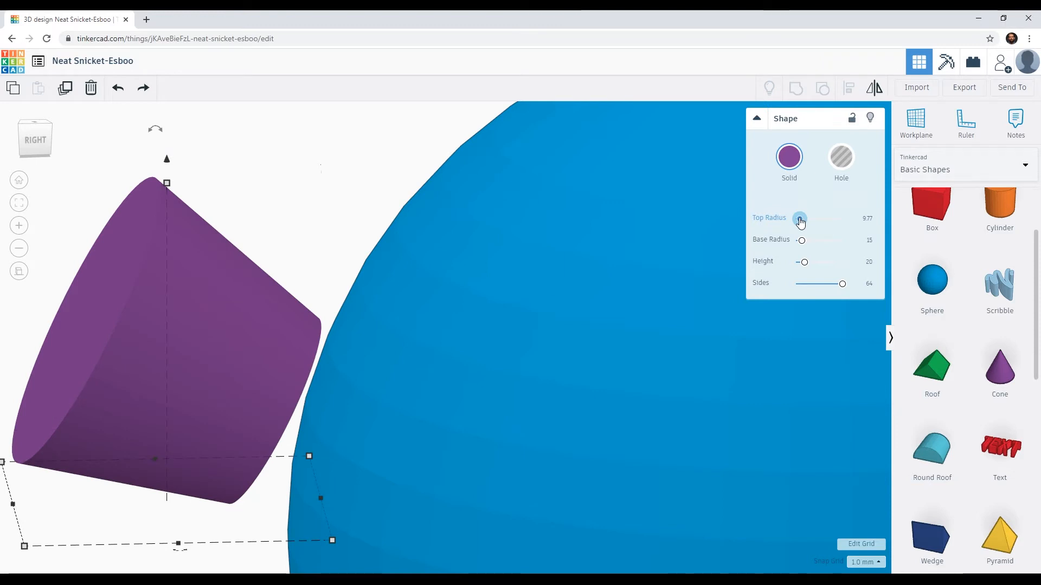
{"action": "left_click", "coordinate": [800, 219]}
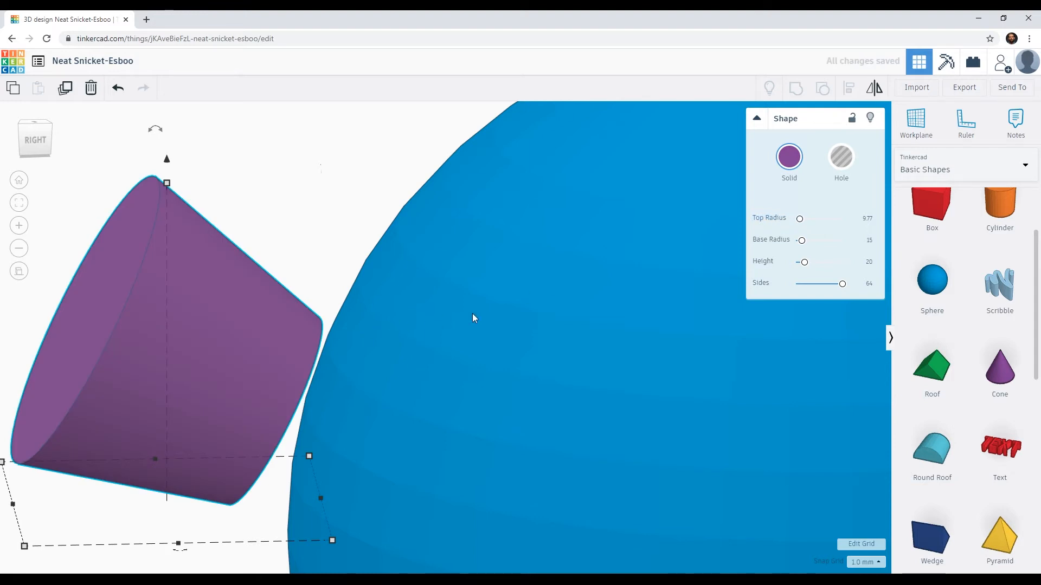
{"action": "left_click_drag", "start_coordinate": [799, 218], "coordinate": [795, 224]}
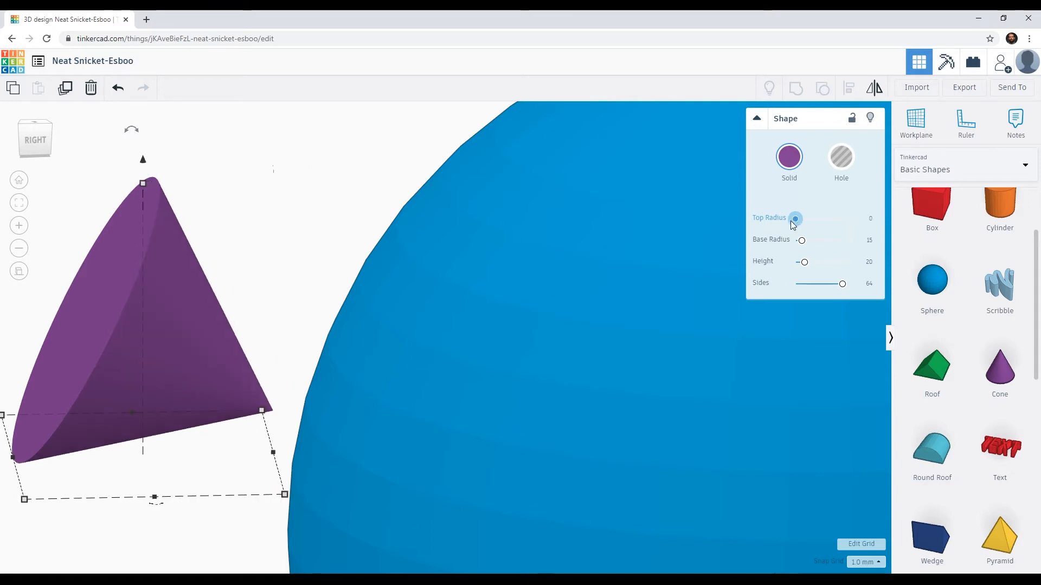
{"action": "left_click_drag", "start_coordinate": [794, 225], "coordinate": [799, 224]}
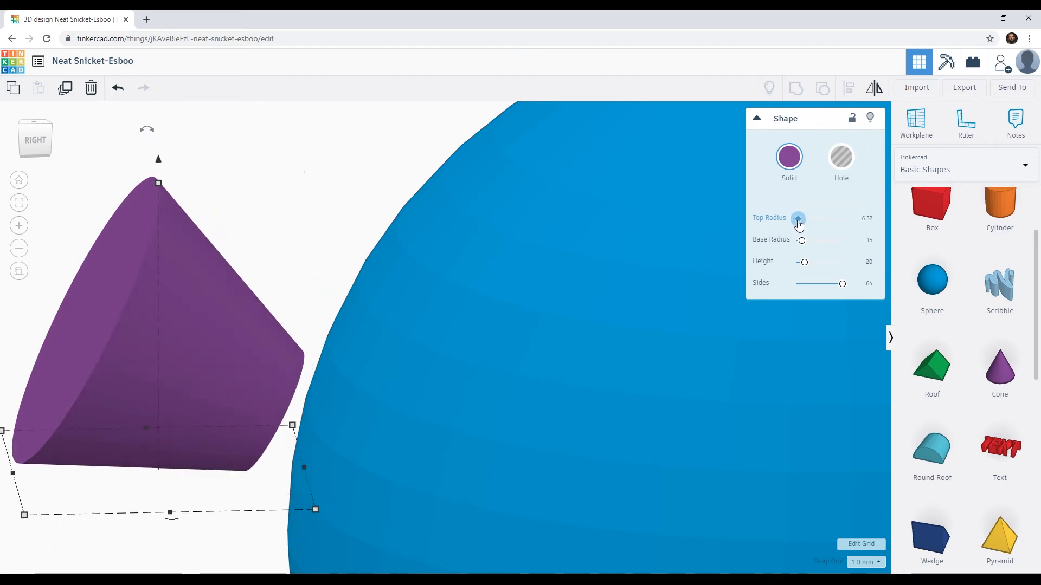
{"action": "left_click_drag", "start_coordinate": [798, 224], "coordinate": [797, 223]}
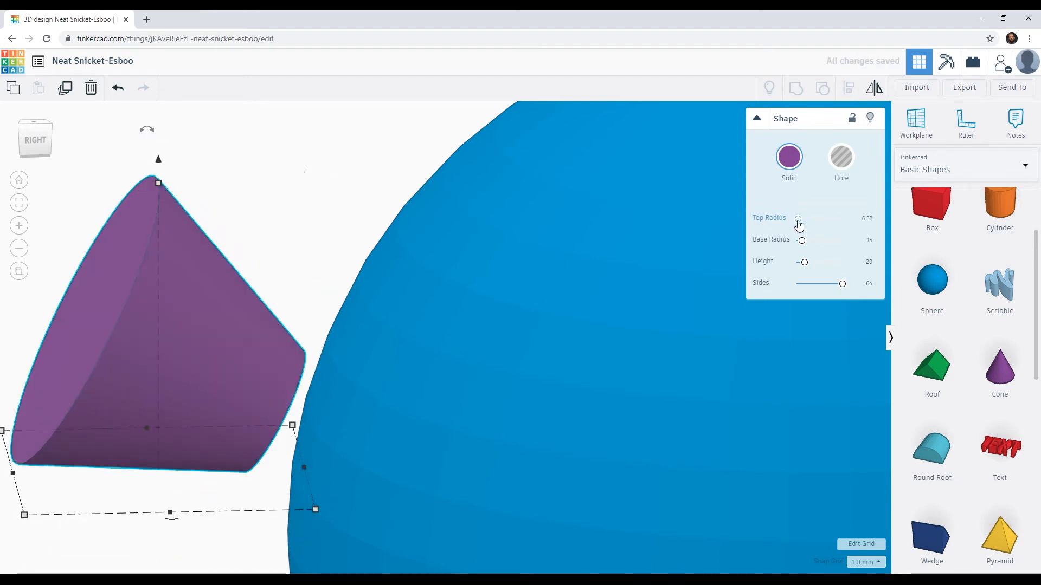
Step: Set the cone's top radius to 6 and its height to 7
{"action": "left_click", "coordinate": [867, 219]}
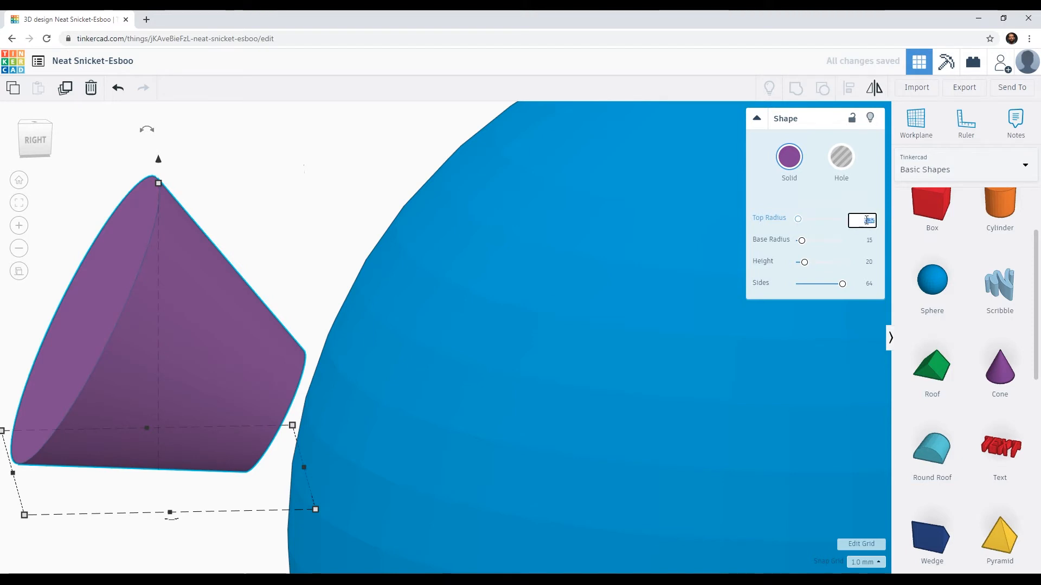
{"action": "type", "text": "6"}
{"action": "key", "text": "Return"}
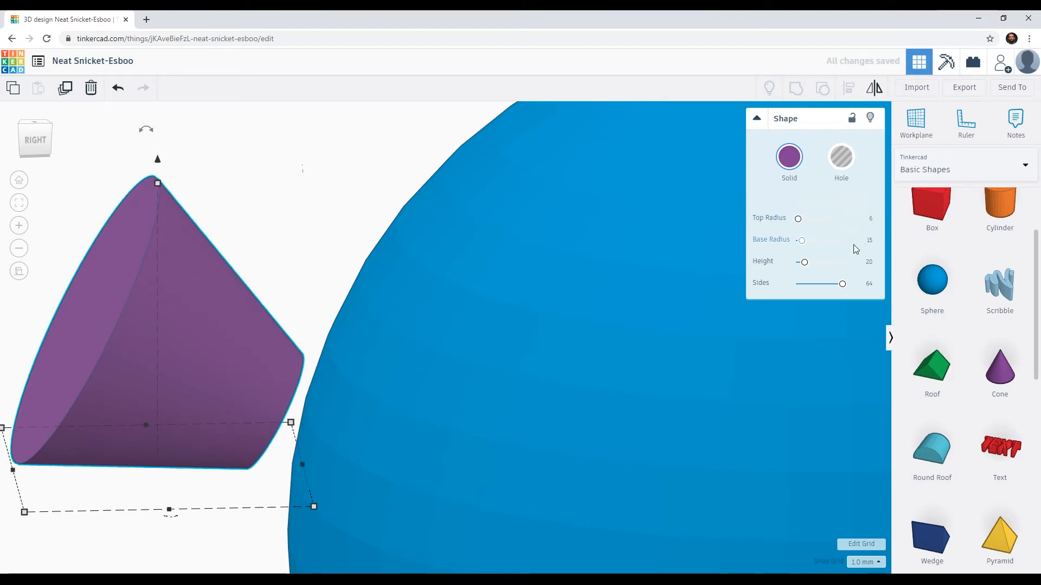
{"action": "left_click_drag", "start_coordinate": [807, 267], "coordinate": [800, 269]}
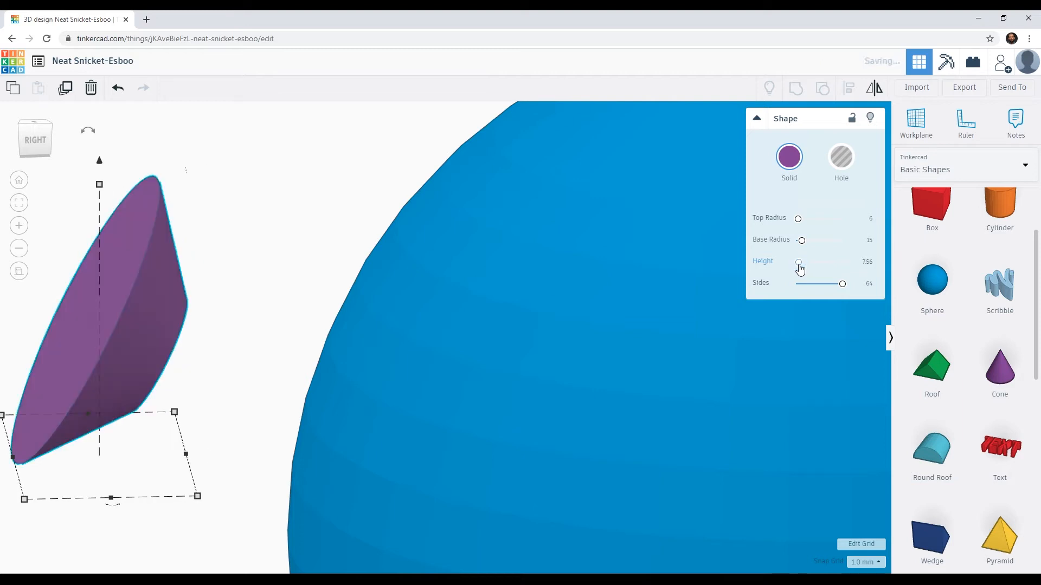
{"action": "type", "text": "7"}
{"action": "key", "text": "Return"}
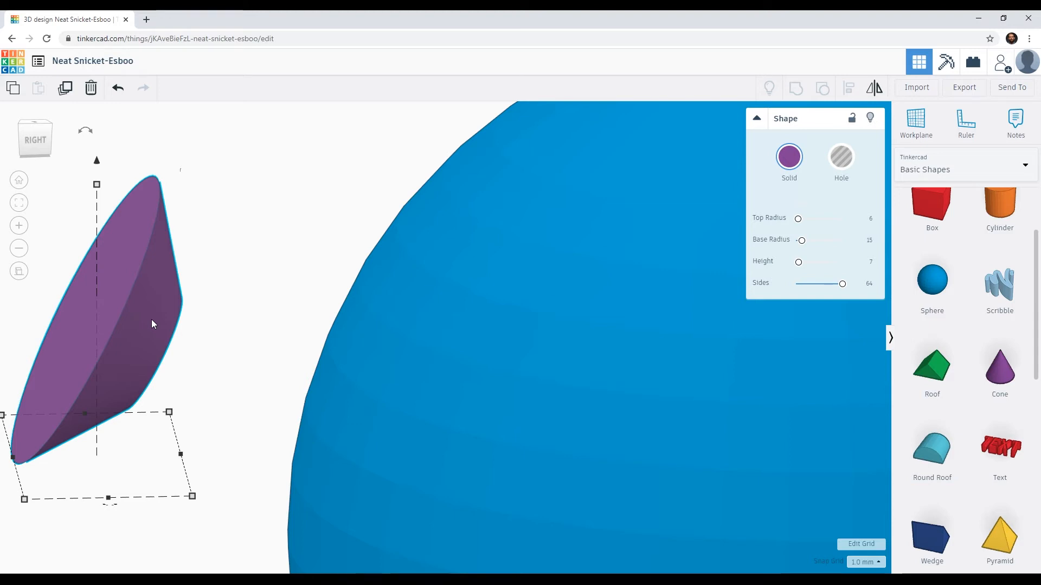
Step: Move the truncated cone back toward the sphere until its narrow end sinks into the surface
{"action": "key", "text": "Right"}
{"action": "key", "text": "Right"}
{"action": "key", "text": "Right"}
{"action": "key", "text": "Right"}
{"action": "key", "text": "Right"}
{"action": "key", "text": "Right"}
{"action": "key", "text": "Right"}
{"action": "key", "text": "Right"}
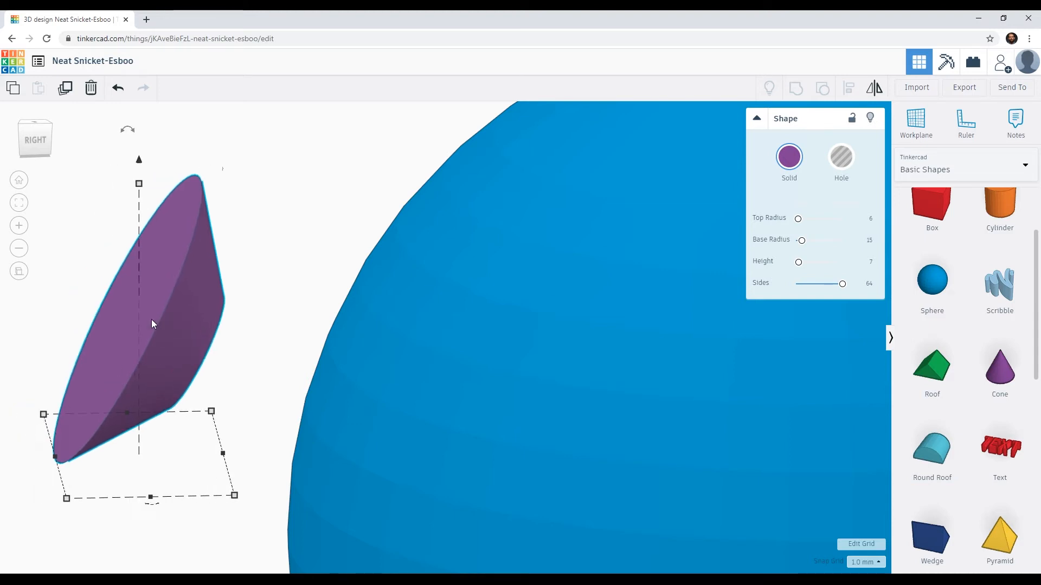
{"action": "key", "text": "Right"}
{"action": "key", "text": "Right"}
{"action": "key", "text": "Right"}
{"action": "key", "text": "Right"}
{"action": "key", "text": "Right"}
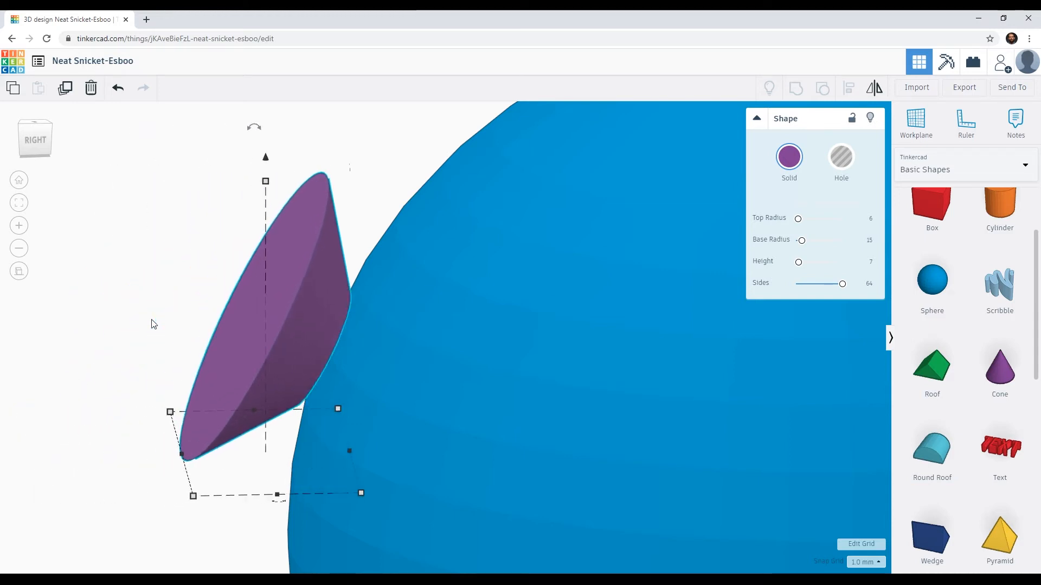
{"action": "key", "text": "Left"}
{"action": "key", "text": "Left"}
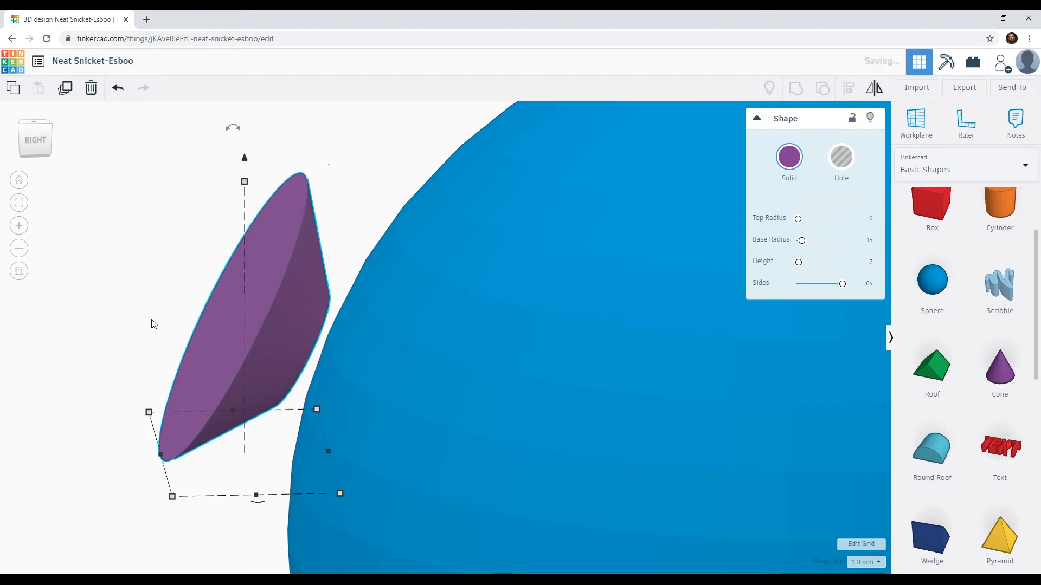
{"action": "key", "text": "Right"}
{"action": "key", "text": "Right"}
{"action": "key", "text": "Right"}
{"action": "key", "text": "Right"}
{"action": "key", "text": "Right"}
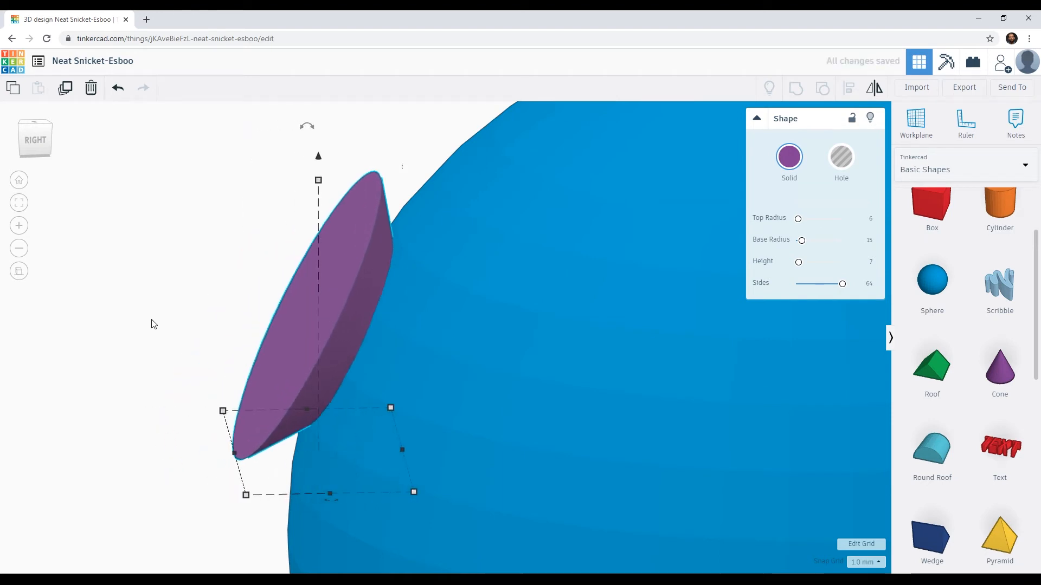
Step: Push the truncated cone deeper into the sphere in the right side view, leaving a thin slice of its base protruding
{"action": "left_click", "coordinate": [31, 139]}
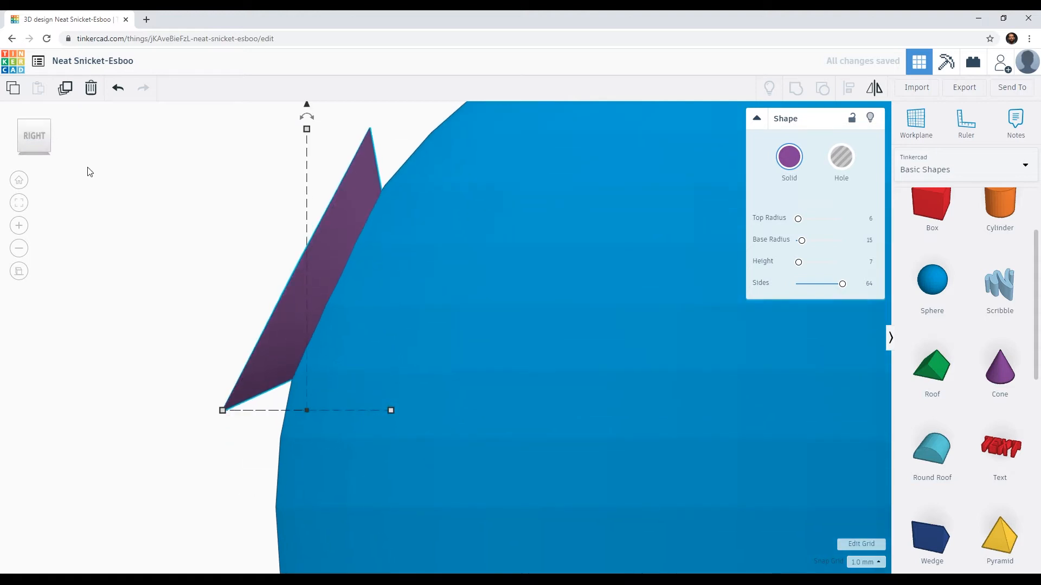
{"action": "key", "text": "Right"}
{"action": "key", "text": "Right"}
{"action": "key", "text": "Right"}
{"action": "key", "text": "Right"}
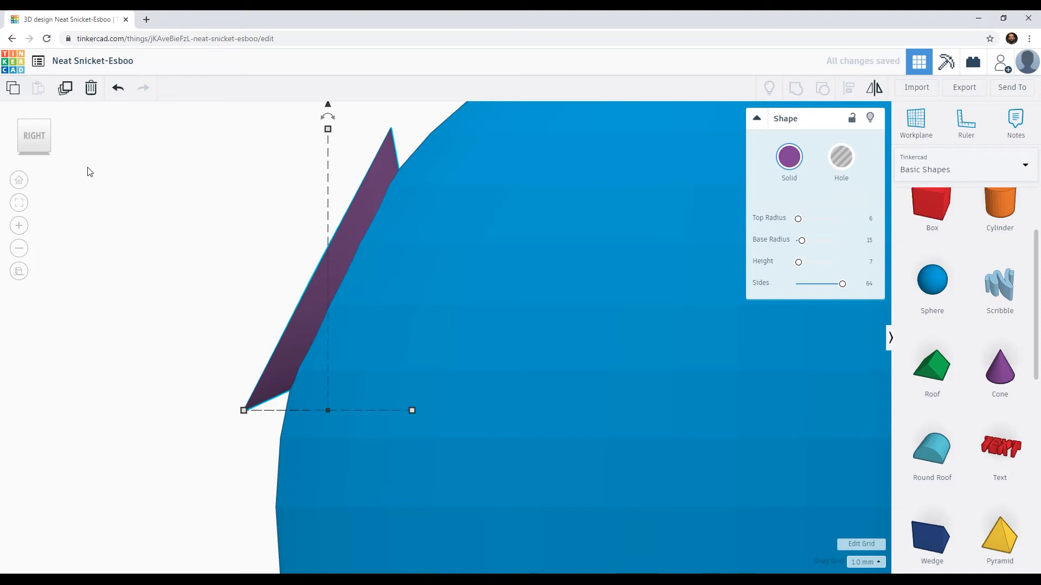
{"action": "mouse_move", "coordinate": [218, 261]}
{"action": "right_mouse_down"}
{"action": "mouse_move", "coordinate": [246, 268]}
{"action": "mouse_move", "coordinate": [216, 261]}
{"action": "right_mouse_up"}
{"action": "key", "text": "Right"}
{"action": "key", "text": "Right"}
{"action": "key", "text": "Right"}
{"action": "key", "text": "Right"}
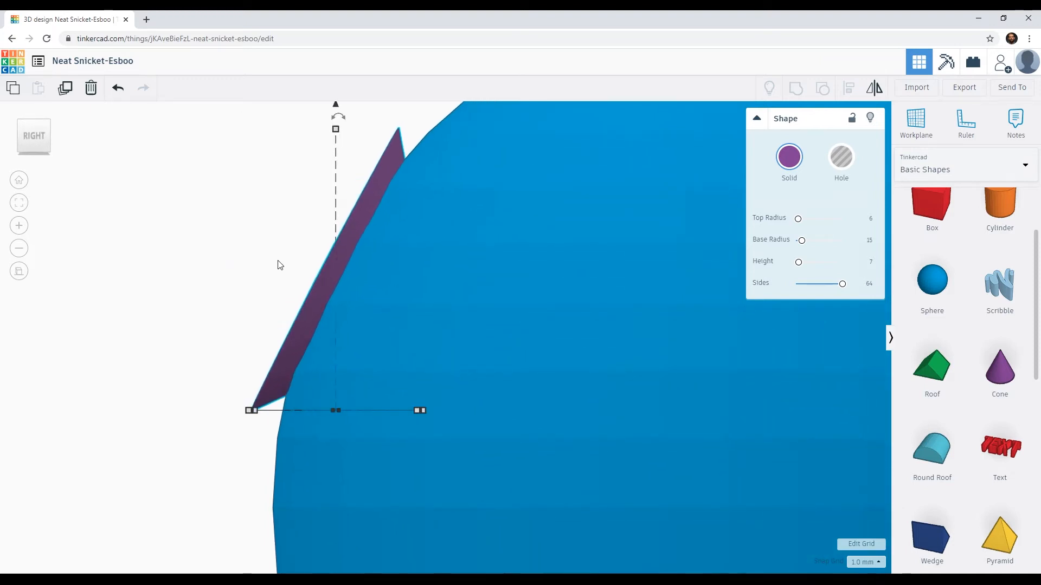
Step: Back the truncated cone out slightly so the sphere's surface no longer pokes through its base, and check its fit from several angles
{"action": "right_click_drag", "start_coordinate": [298, 270], "coordinate": [382, 312]}
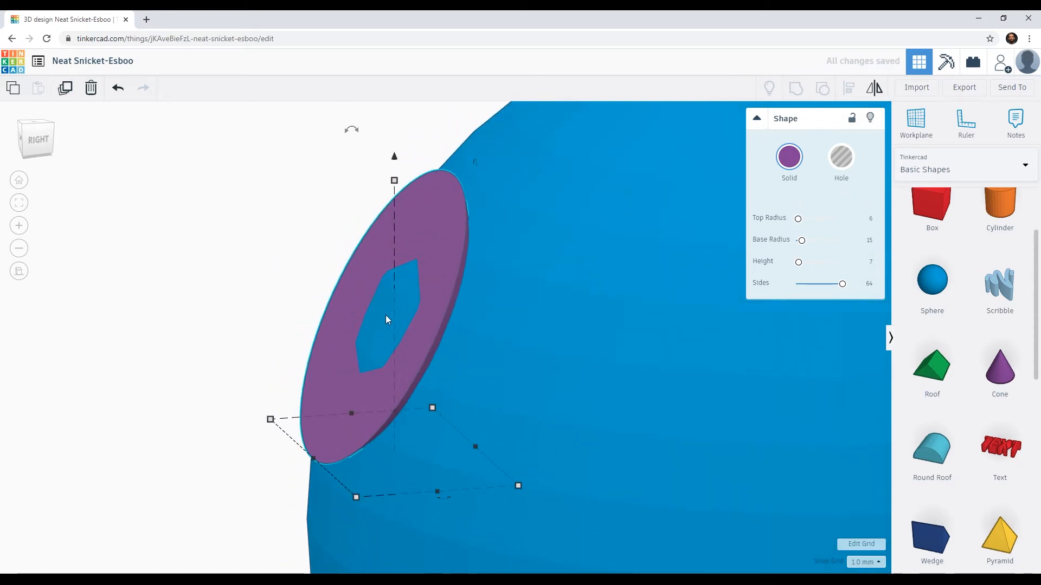
{"action": "key", "text": "Left"}
{"action": "key", "text": "Left"}
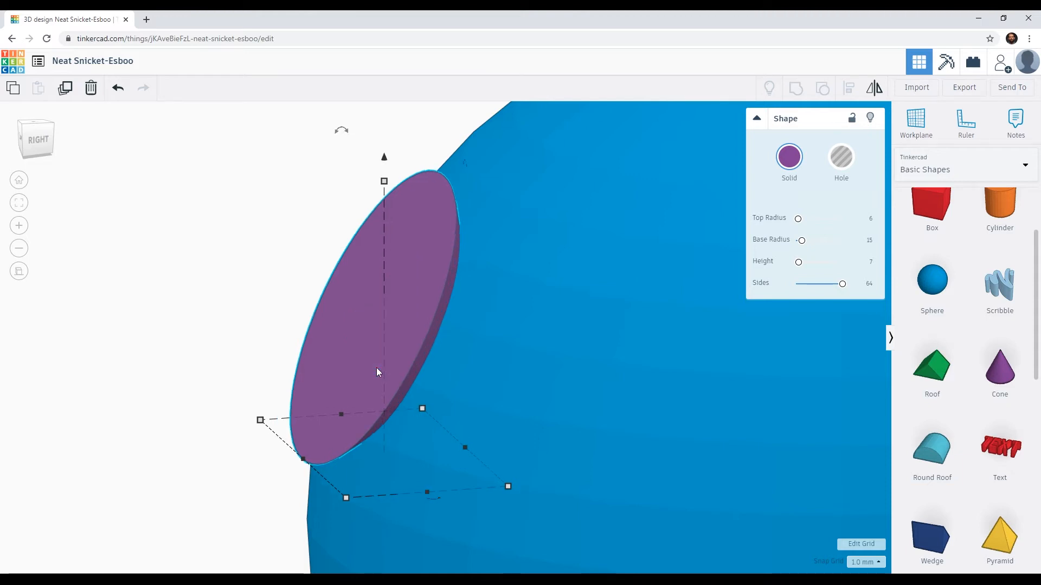
{"action": "right_click_drag", "start_coordinate": [361, 368], "coordinate": [435, 344]}
{"action": "scroll", "coordinate": [436, 346], "scroll_direction": "down", "scroll_amount": 4}
{"action": "scroll", "coordinate": [435, 346], "scroll_direction": "down", "scroll_amount": 3}
{"action": "middle_click_drag", "start_coordinate": [537, 349], "coordinate": [396, 284]}
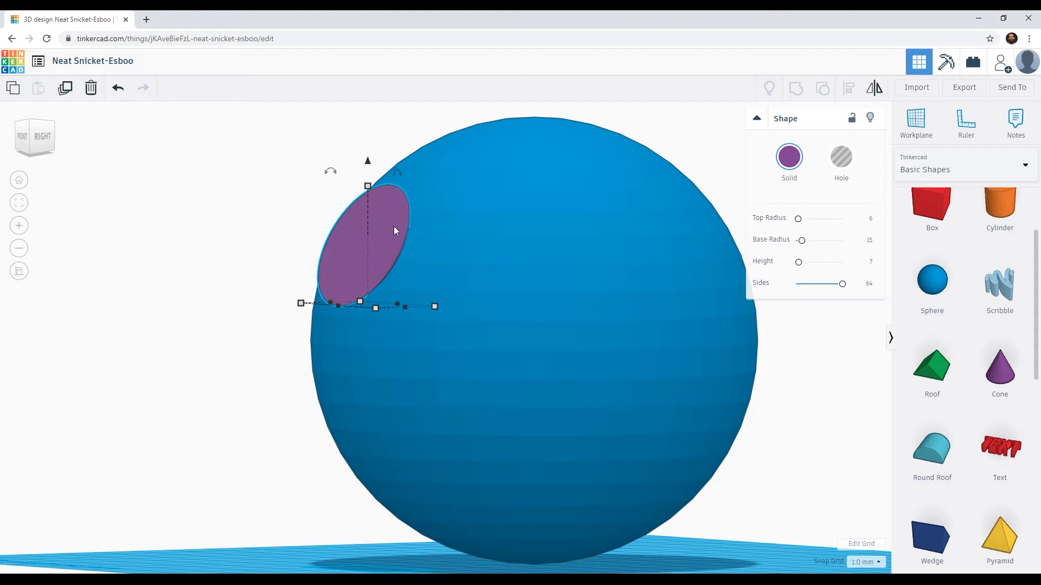
{"action": "left_click", "coordinate": [547, 262], "text": "shift"}
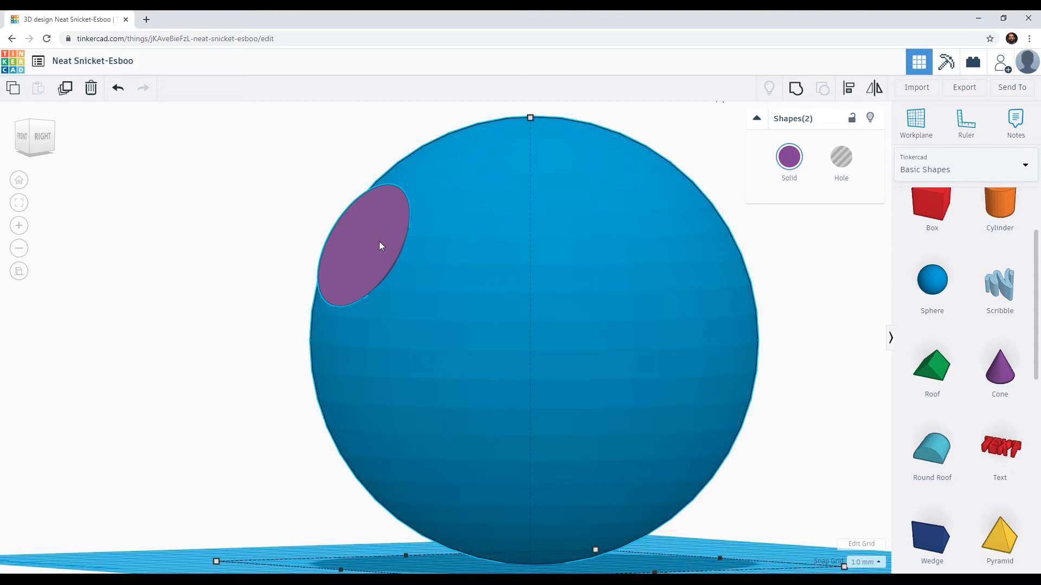
{"action": "left_click", "coordinate": [848, 166]}
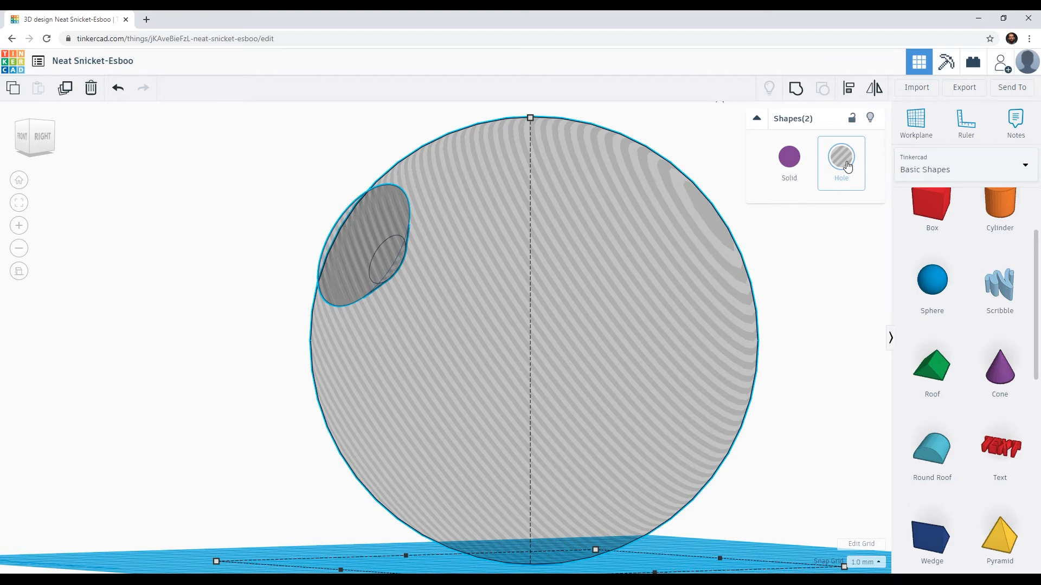
{"action": "key", "text": "ctrl+z"}
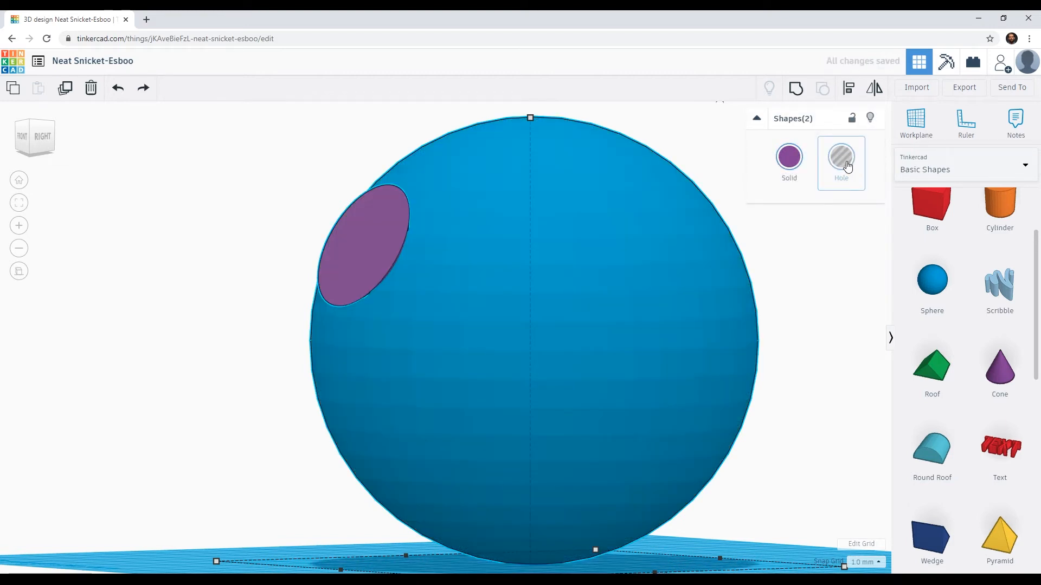
{"action": "left_click", "coordinate": [244, 178]}
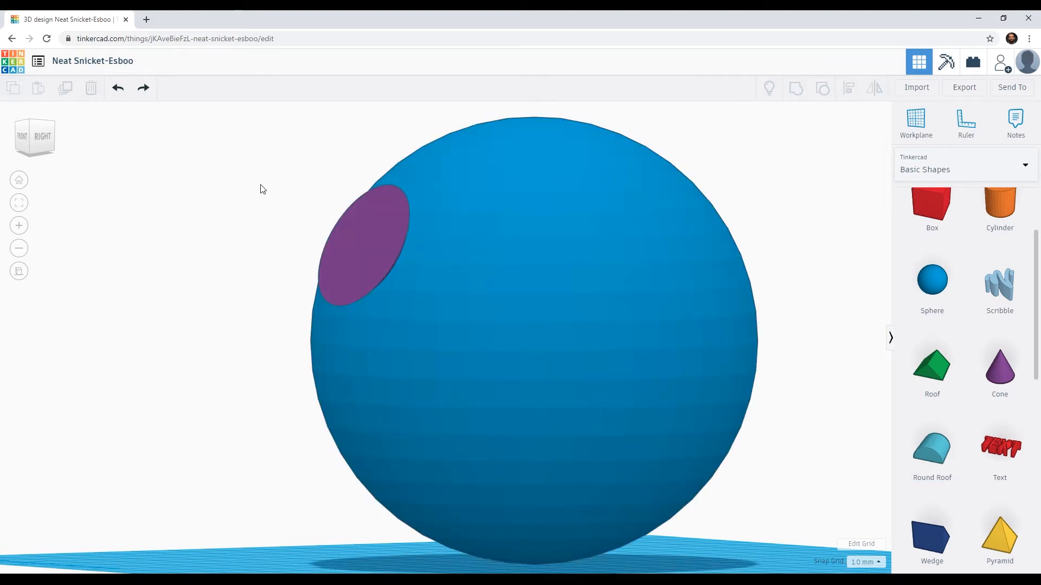
Step: Turn only the truncated cone into a hole
{"action": "left_click", "coordinate": [362, 232]}
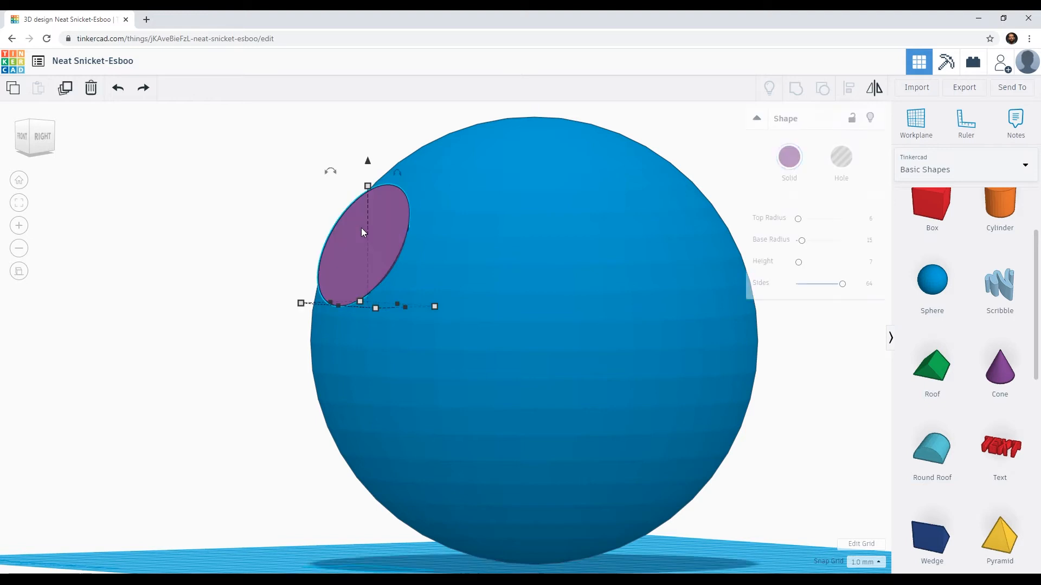
{"action": "left_click", "coordinate": [841, 158]}
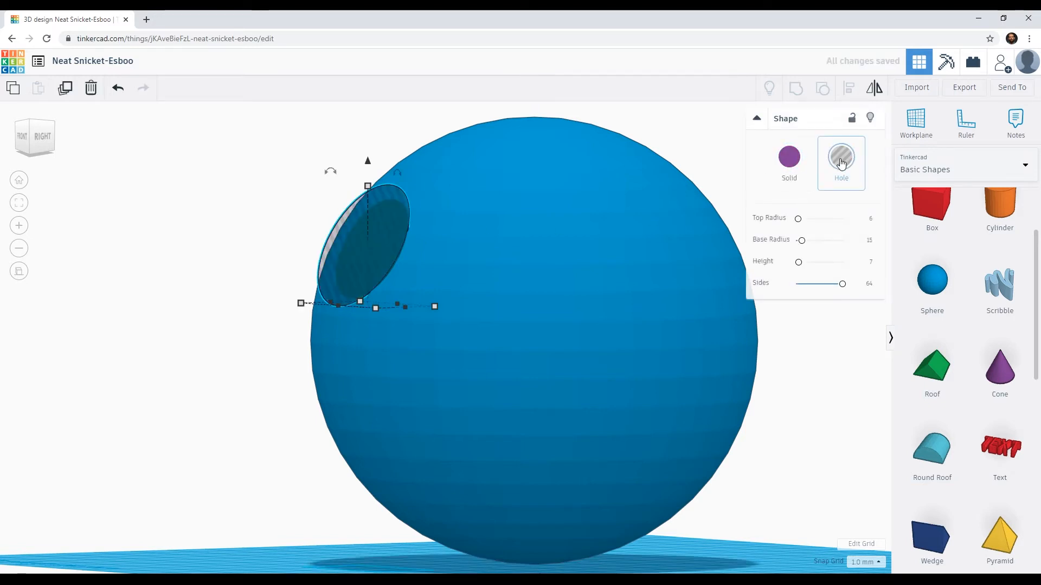
Step: Add the sphere to the selected truncated cone hole and group them to cut the recessed dish
{"action": "left_click", "coordinate": [535, 229], "text": "shift"}
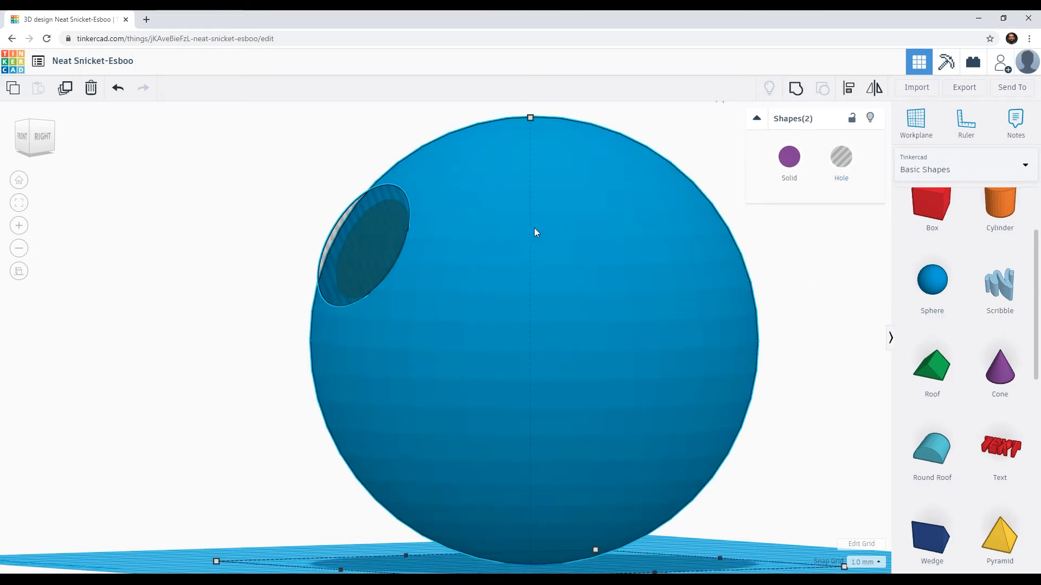
{"action": "left_click", "coordinate": [797, 95]}
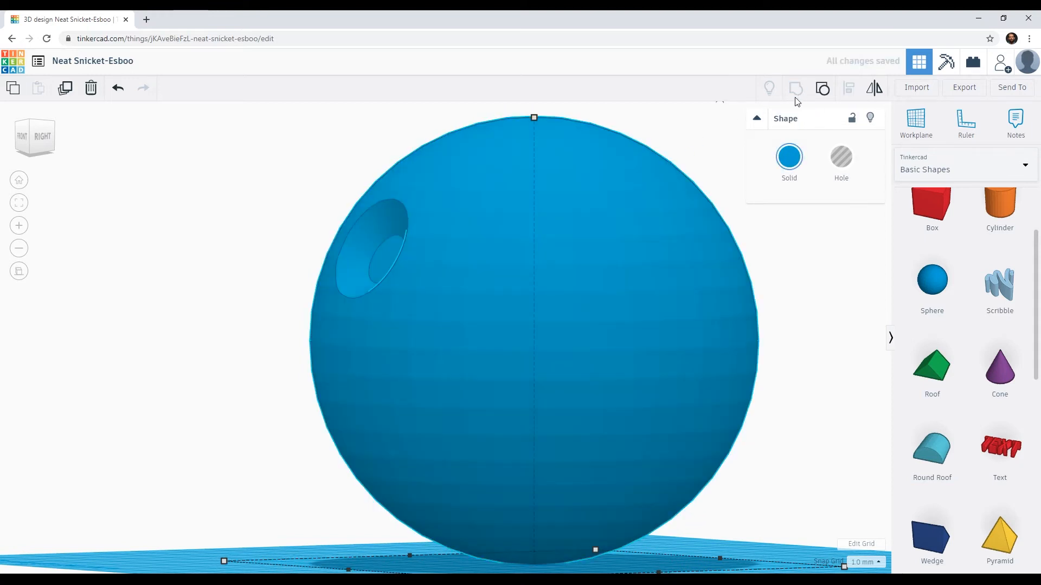
Step: Inspect the sphere and its recessed dish from the back, front and right, both close up and from farther away
{"action": "right_click_drag", "start_coordinate": [407, 308], "coordinate": [829, 327]}
{"action": "scroll", "coordinate": [475, 323], "scroll_direction": "down", "scroll_amount": 6}
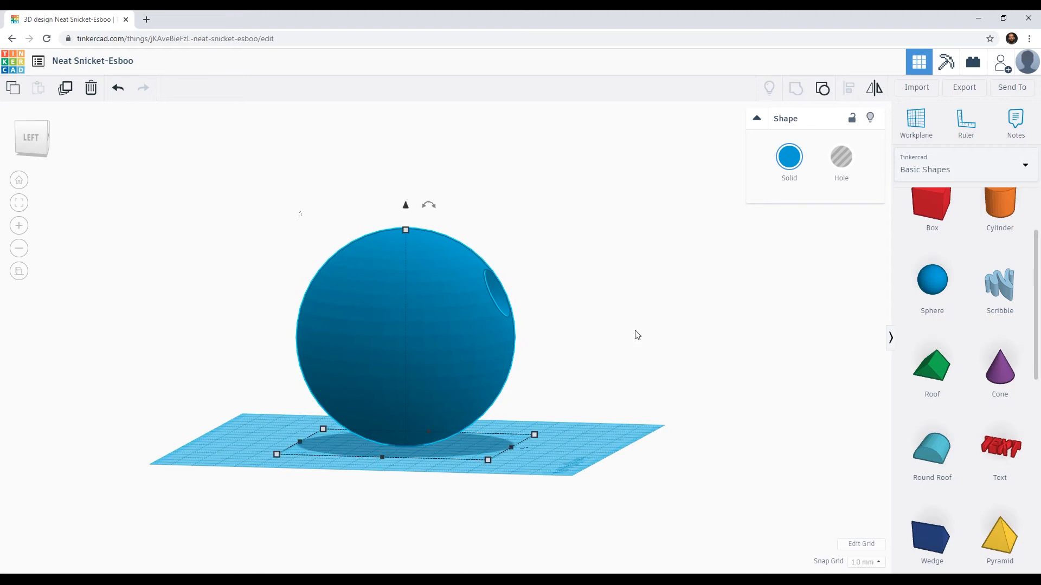
{"action": "right_click_drag", "start_coordinate": [591, 307], "coordinate": [232, 321]}
{"action": "left_click", "coordinate": [429, 347]}
{"action": "scroll", "coordinate": [429, 347], "scroll_direction": "up", "scroll_amount": 5}
{"action": "scroll", "coordinate": [414, 345], "scroll_direction": "up", "scroll_amount": 6}
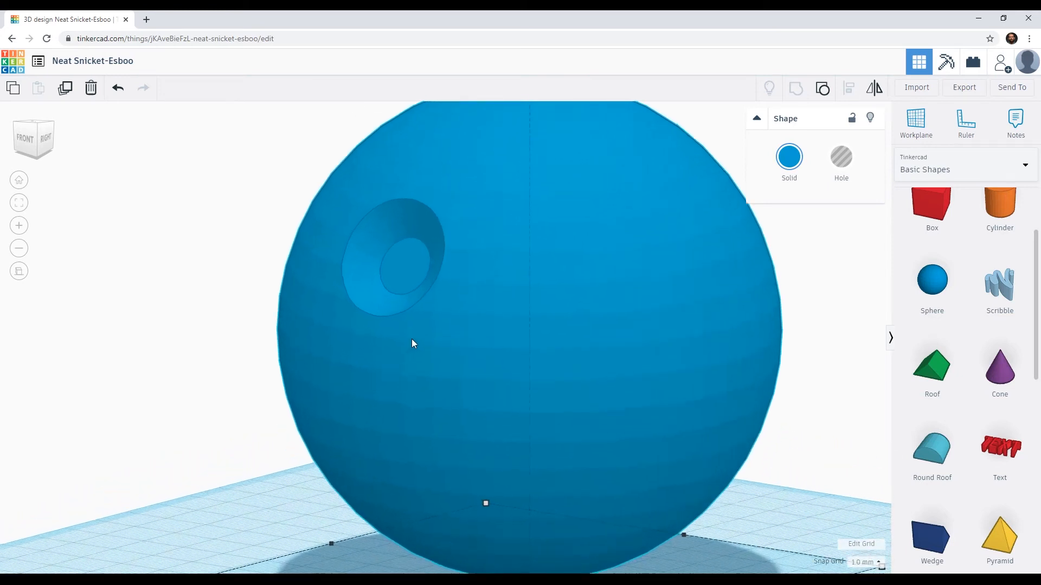
{"action": "right_click_drag", "start_coordinate": [530, 405], "coordinate": [461, 389]}
{"action": "scroll", "coordinate": [461, 378], "scroll_direction": "down", "scroll_amount": 5}
{"action": "scroll", "coordinate": [460, 378], "scroll_direction": "down", "scroll_amount": 5}
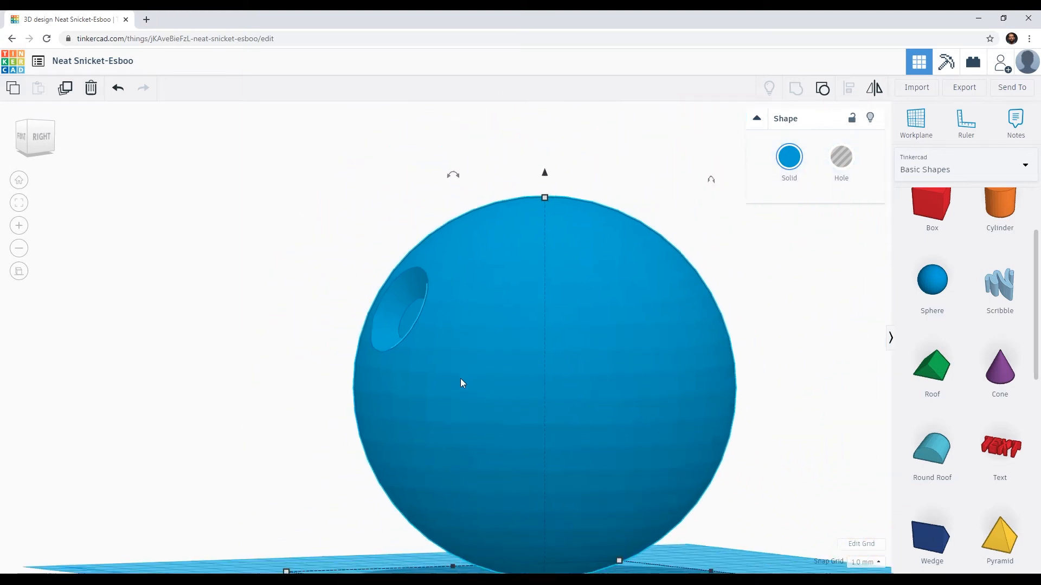
{"action": "middle_click_drag", "start_coordinate": [498, 372], "coordinate": [439, 318]}
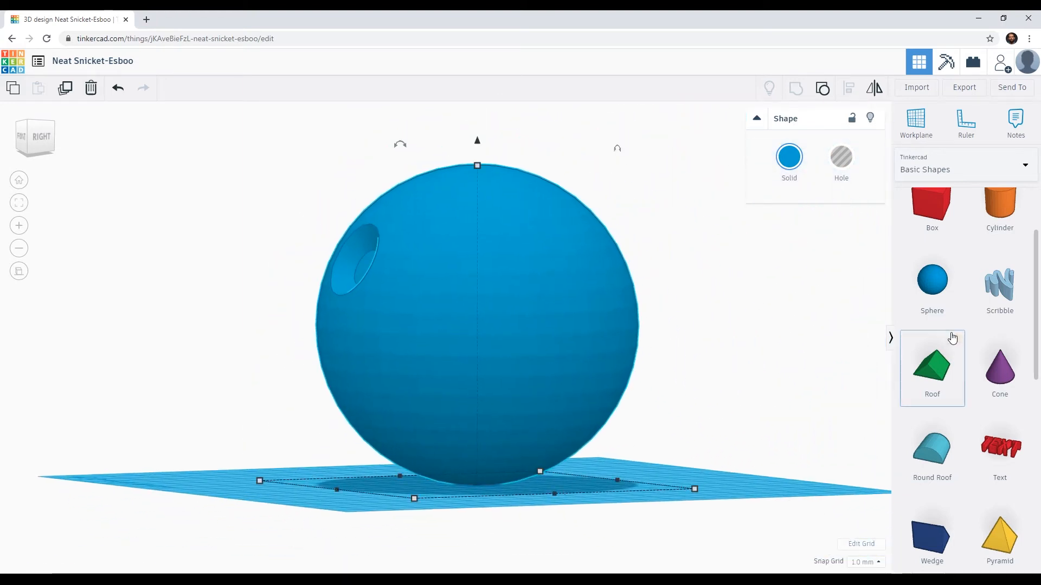
{"action": "left_click_drag", "start_coordinate": [1034, 321], "coordinate": [1036, 280]}
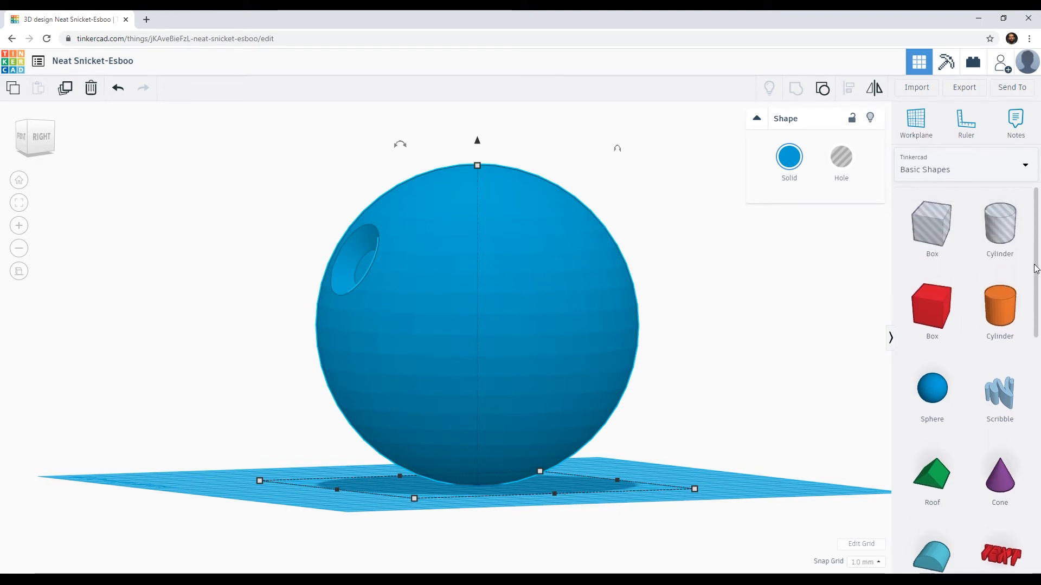
{"action": "left_click_drag", "start_coordinate": [1035, 280], "coordinate": [1040, 481]}
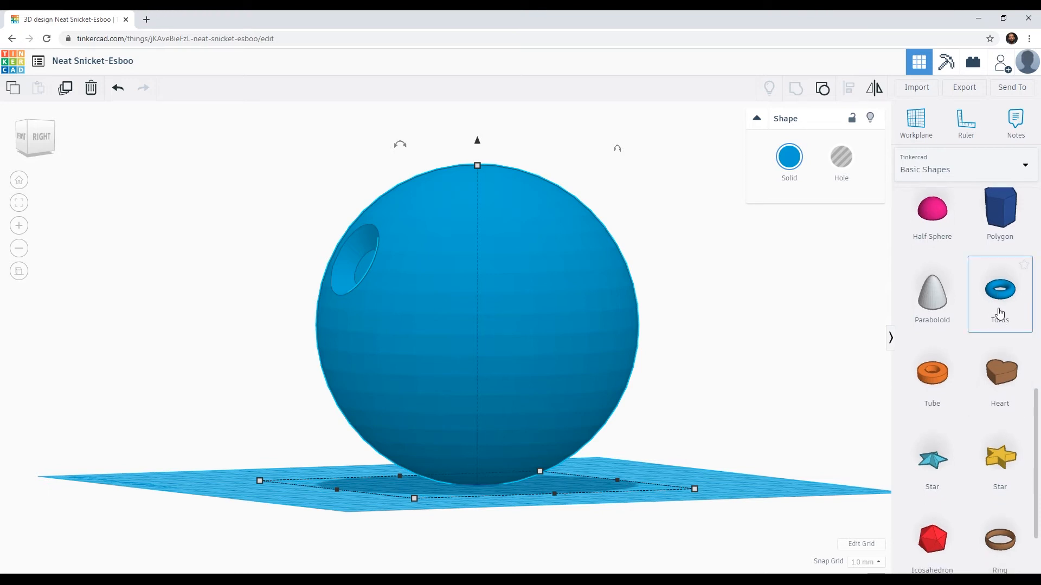
{"action": "left_click_drag", "start_coordinate": [1036, 414], "coordinate": [1035, 465]}
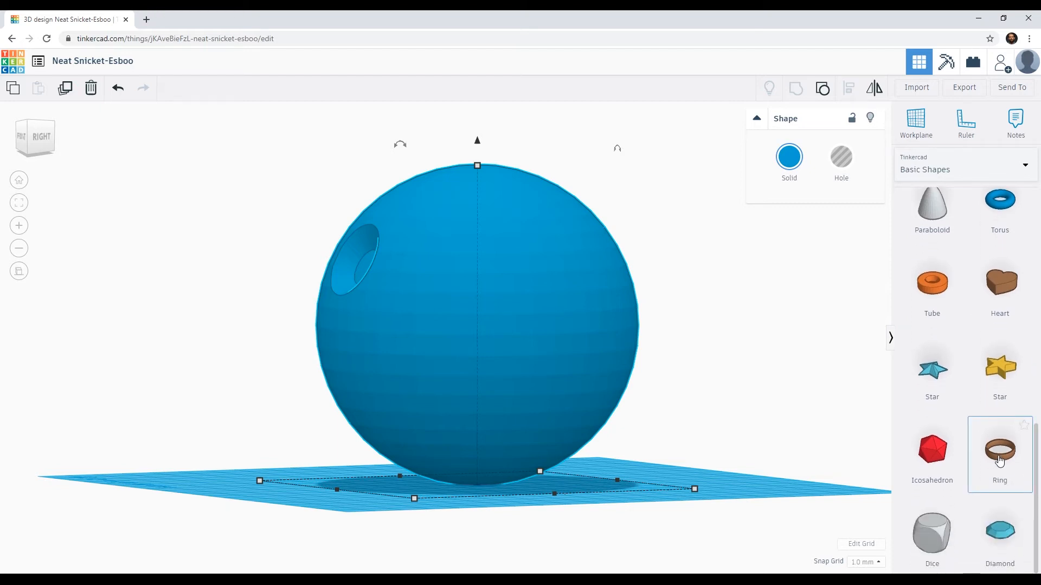
{"action": "left_click_drag", "start_coordinate": [1005, 459], "coordinate": [245, 380]}
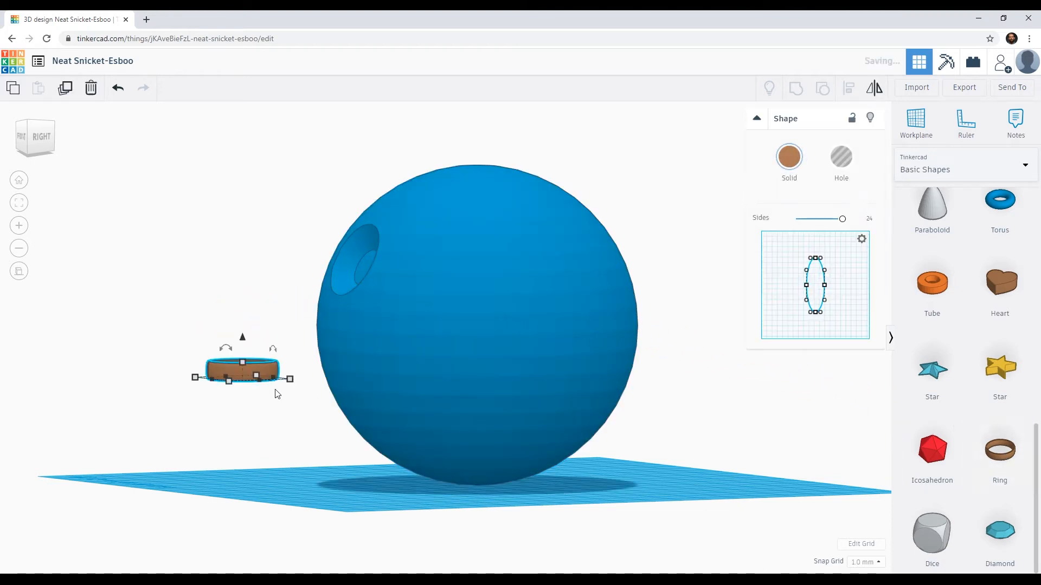
{"action": "right_click_drag", "start_coordinate": [276, 393], "coordinate": [291, 415]}
{"action": "scroll", "coordinate": [291, 414], "scroll_direction": "down", "scroll_amount": 6}
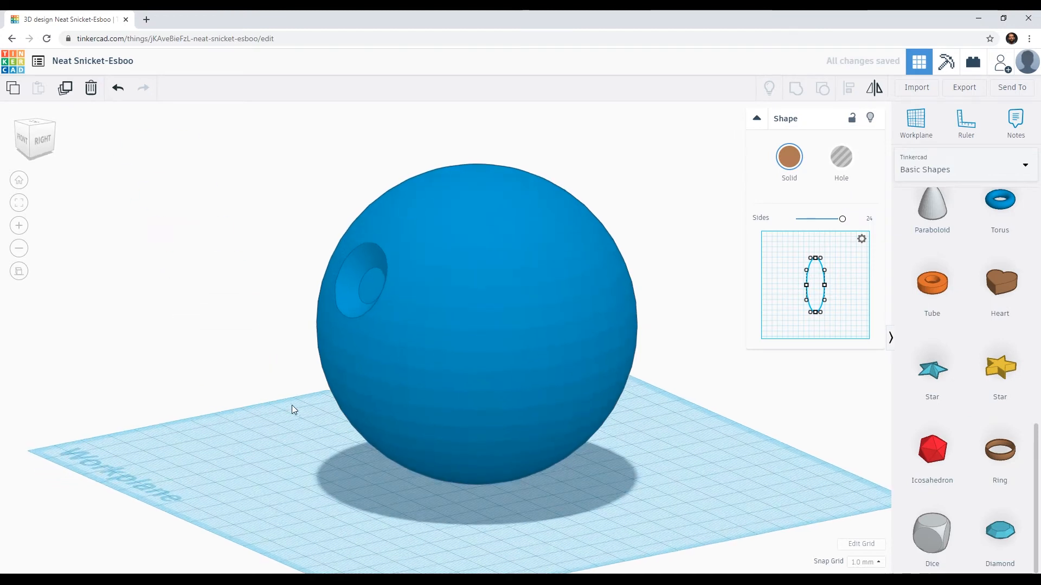
{"action": "right_click_drag", "start_coordinate": [259, 325], "coordinate": [310, 260]}
{"action": "key", "text": "Delete"}
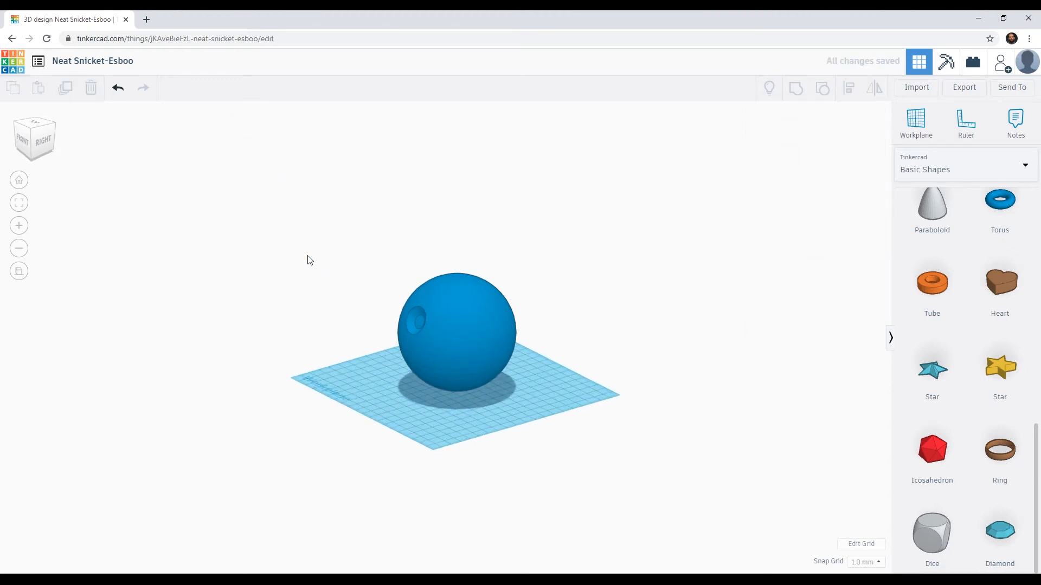
Step: Examine the sphere from directly above, comparing the flat and perspective projections
{"action": "left_click", "coordinate": [36, 124]}
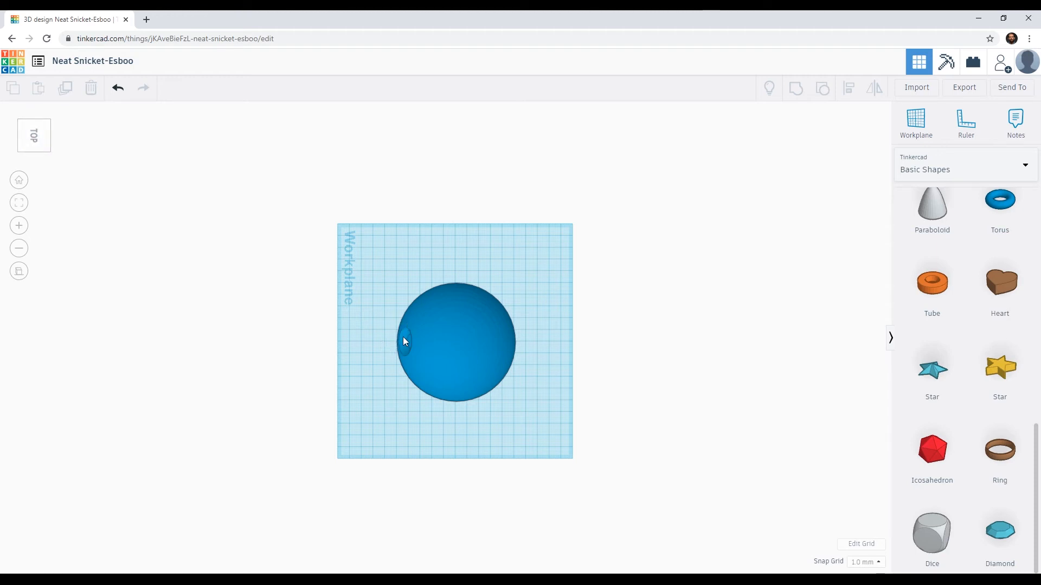
{"action": "left_click", "coordinate": [19, 183]}
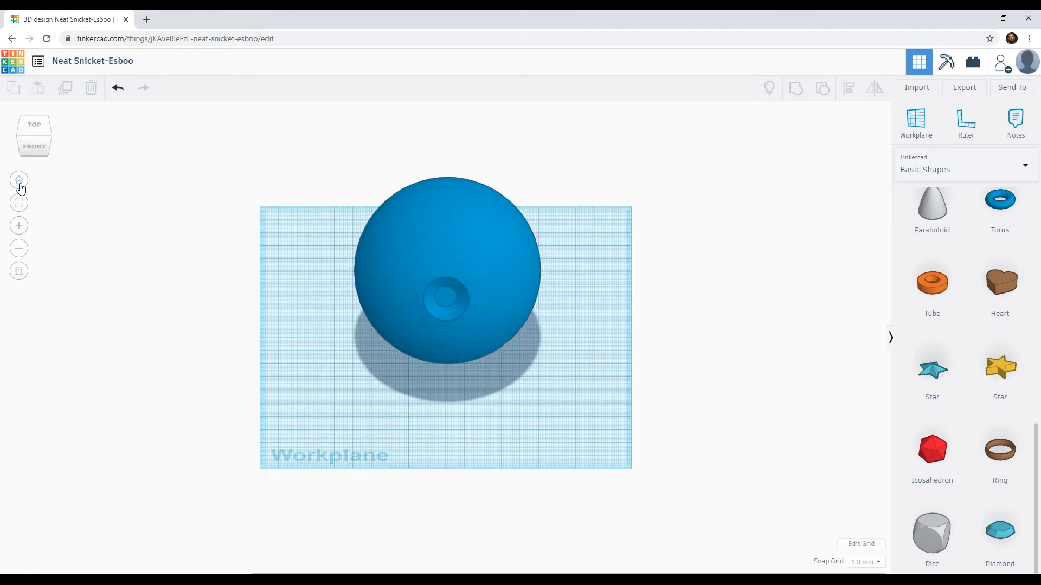
{"action": "left_click", "coordinate": [38, 127]}
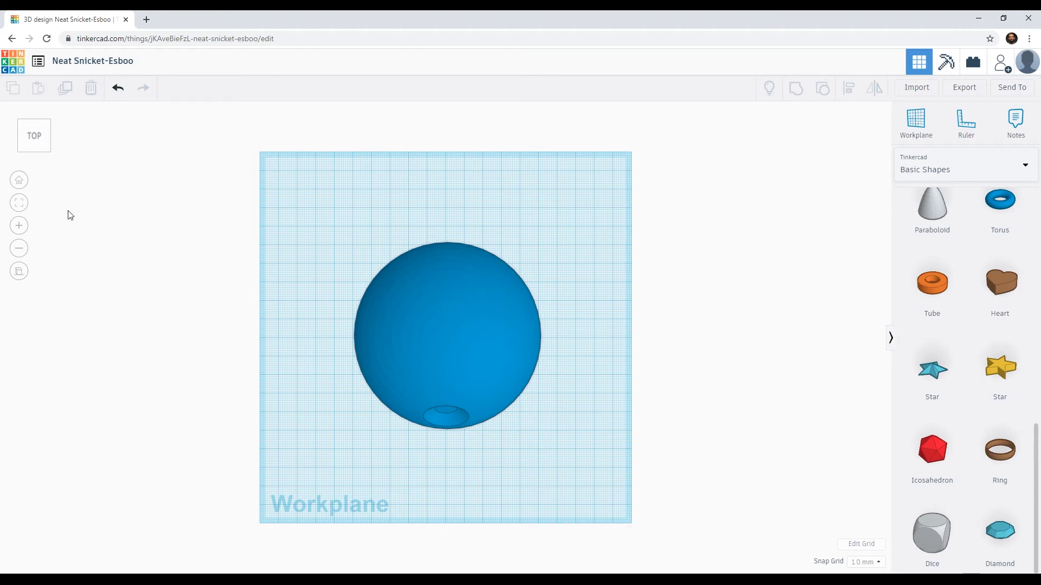
{"action": "left_click", "coordinate": [21, 275]}
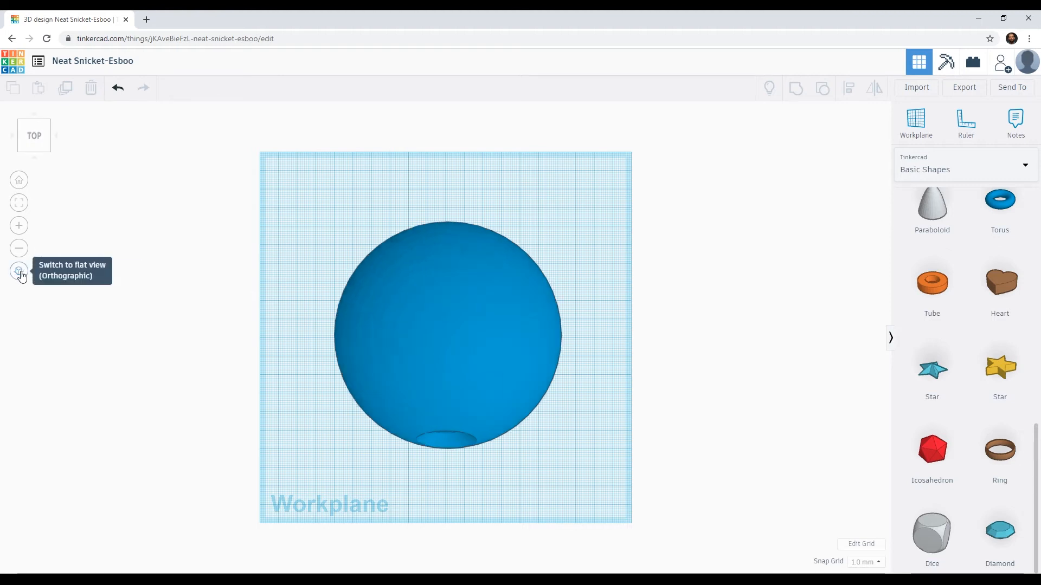
{"action": "left_click", "coordinate": [21, 274]}
{"action": "left_click", "coordinate": [19, 271]}
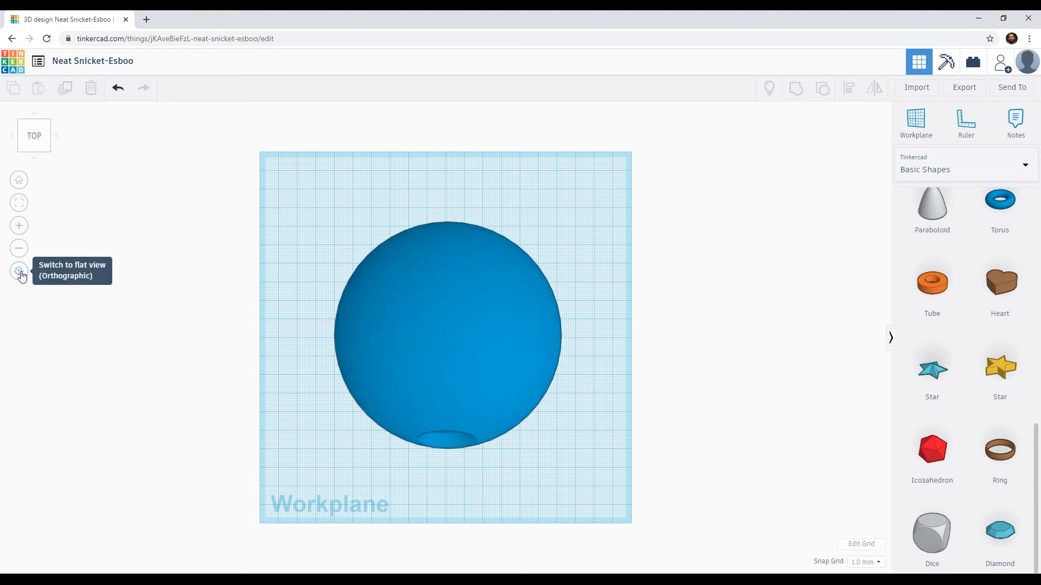
{"action": "left_click", "coordinate": [21, 275]}
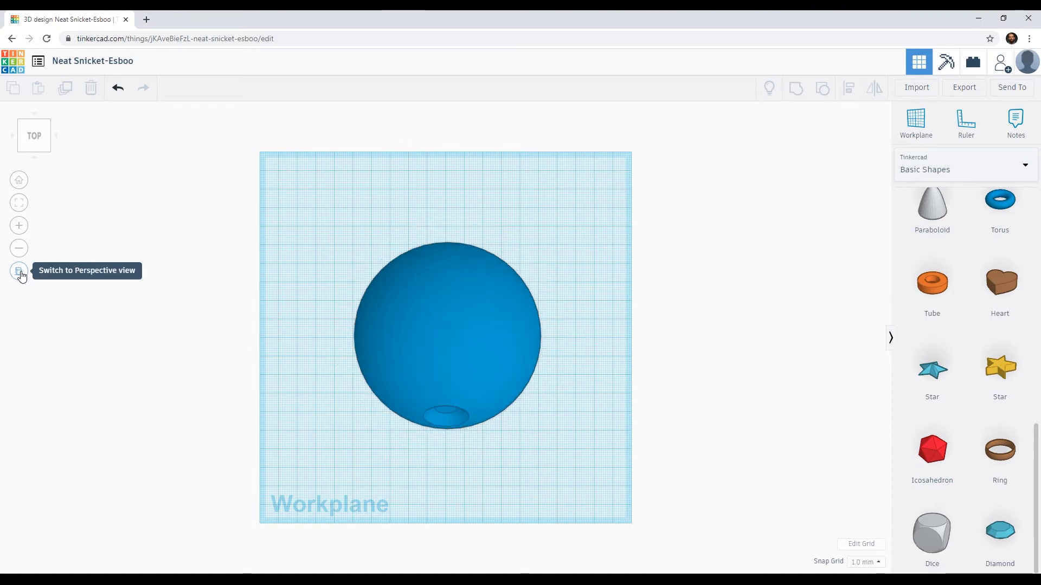
{"action": "left_click", "coordinate": [21, 275]}
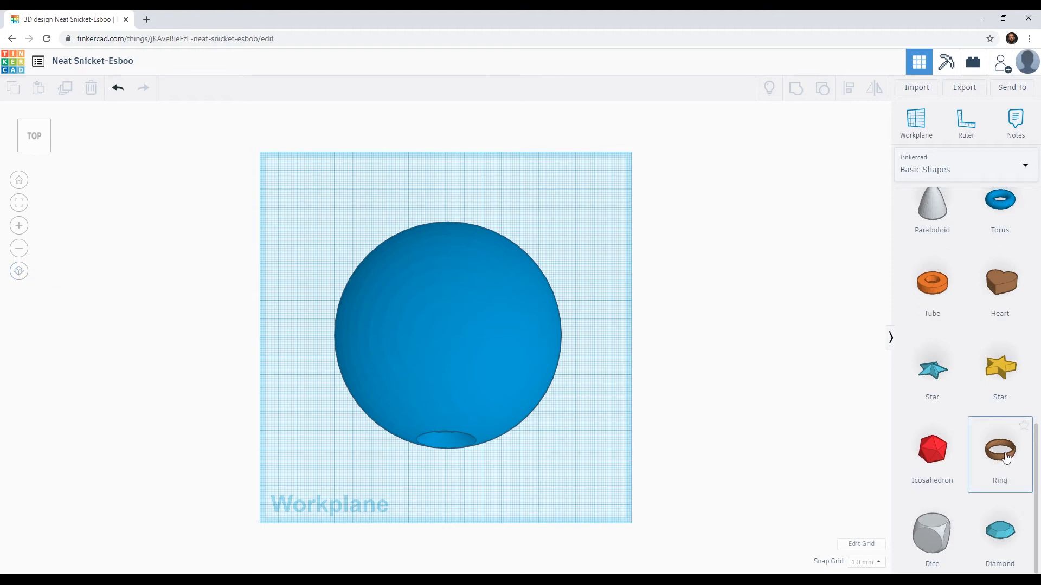
Step: Place a ring near the workplane's front-left corner and enlarge it evenly to about 136.9 mm across, around the sphere
{"action": "left_click_drag", "start_coordinate": [1005, 458], "coordinate": [337, 455]}
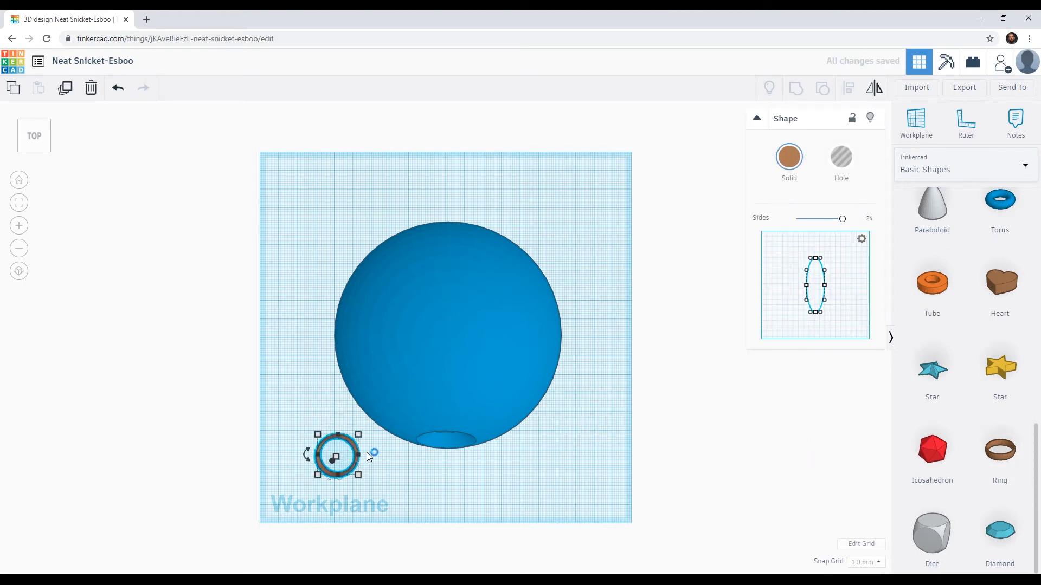
{"action": "right_click_drag", "start_coordinate": [374, 457], "coordinate": [352, 382]}
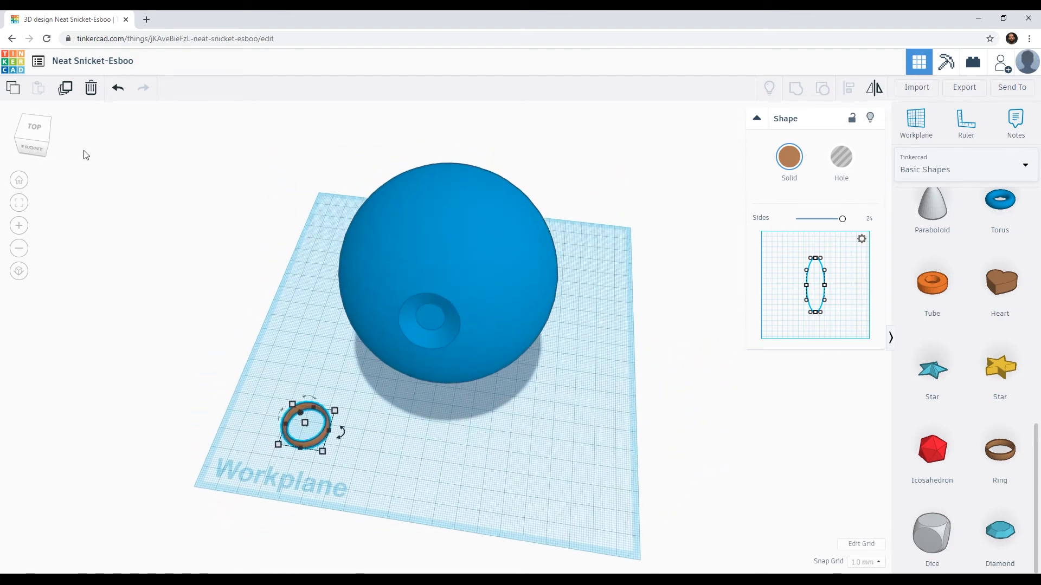
{"action": "left_click", "coordinate": [31, 128]}
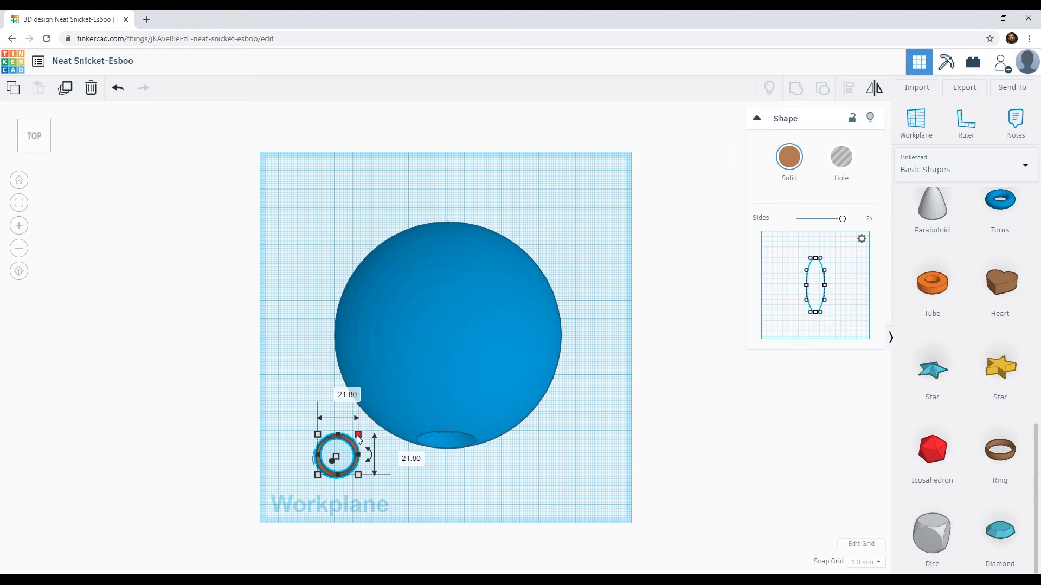
{"action": "left_click_drag", "start_coordinate": [359, 435], "coordinate": [432, 222]}
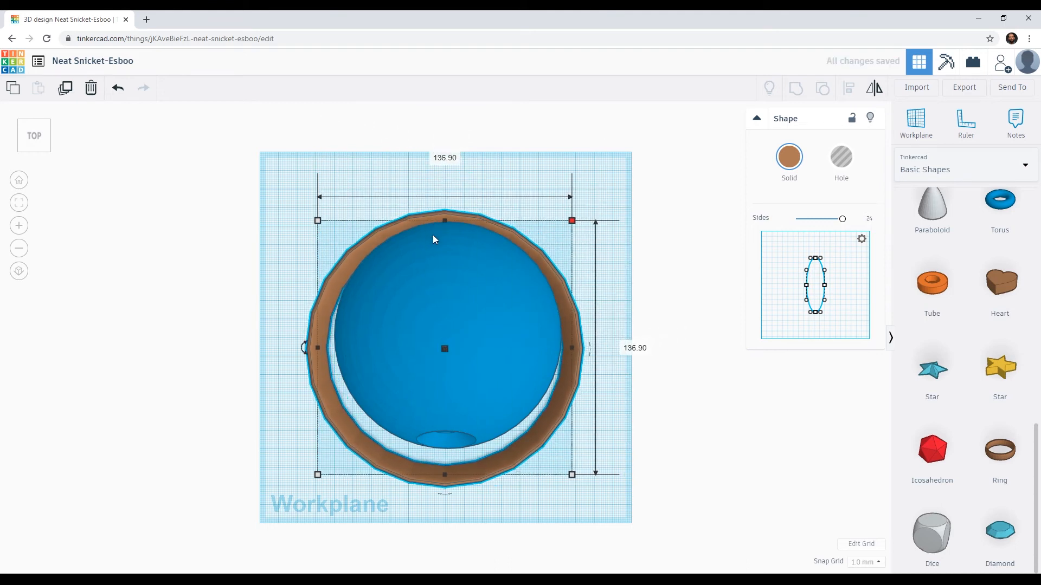
Step: Nudge the ring backward and to the right until it is centred around the sphere in the top view
{"action": "key", "text": "Up"}
{"action": "key", "text": "Up"}
{"action": "key", "text": "Up"}
{"action": "key", "text": "Up"}
{"action": "key", "text": "Up"}
{"action": "key", "text": "Up"}
{"action": "key", "text": "Up"}
{"action": "key", "text": "Up"}
{"action": "key", "text": "Up"}
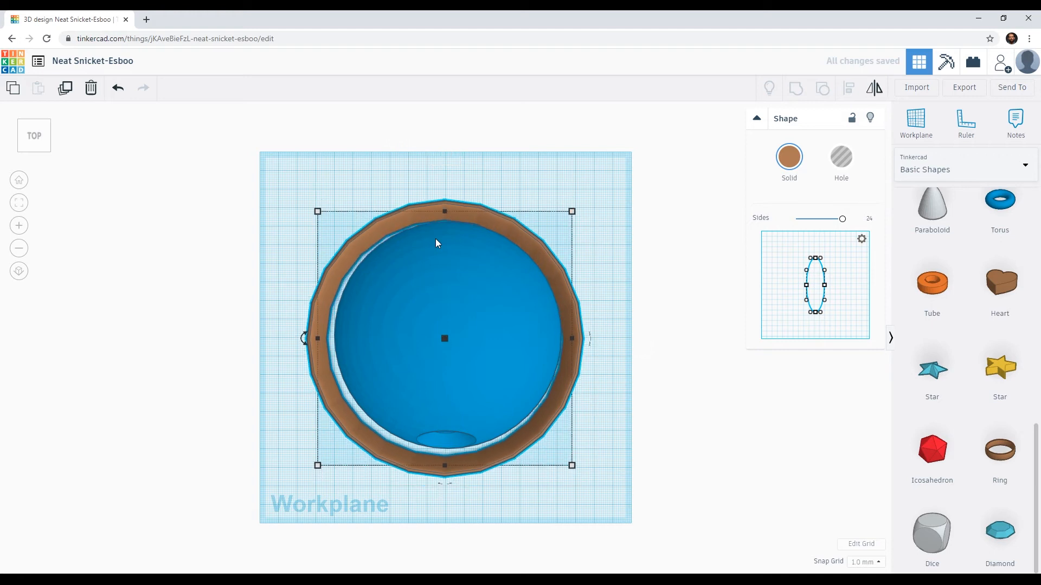
{"action": "key", "text": "Right"}
{"action": "key", "text": "Down"}
{"action": "key", "text": "Down"}
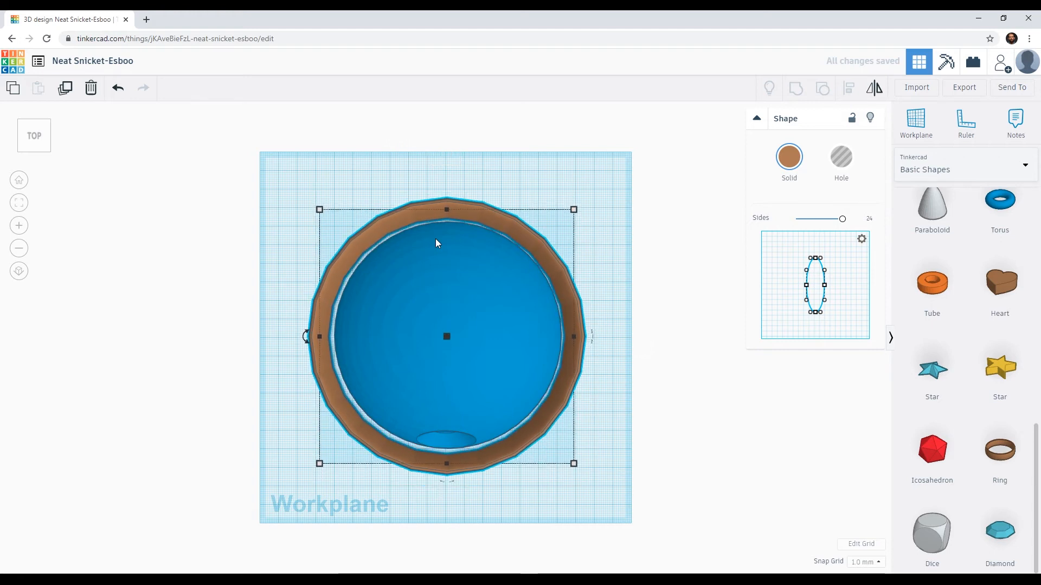
{"action": "key", "text": "Right"}
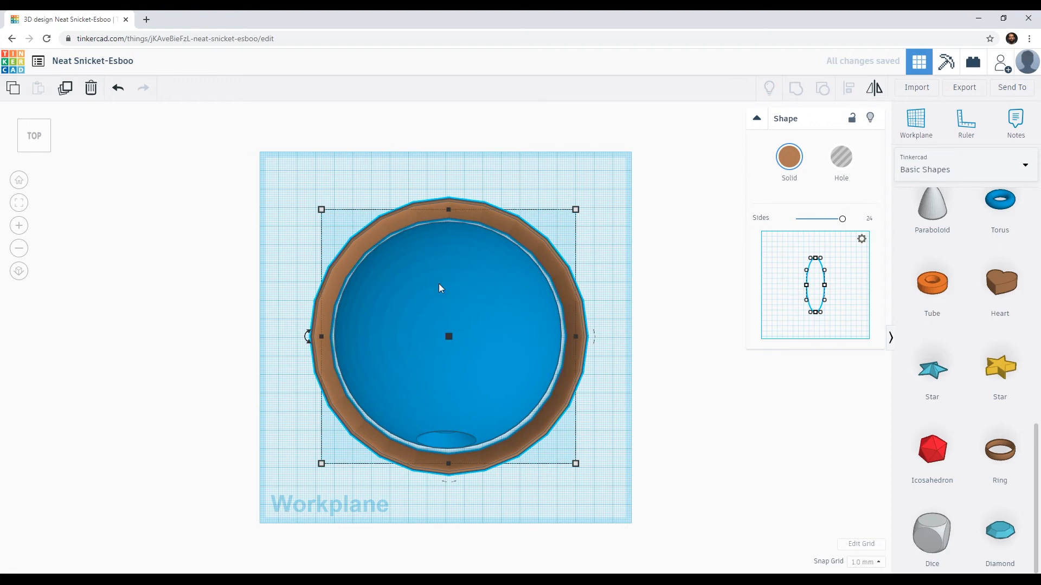
Step: Shrink the ring around the sphere, setting its width and depth to 130 mm
{"action": "scroll", "coordinate": [438, 284], "scroll_direction": "up", "scroll_amount": 3}
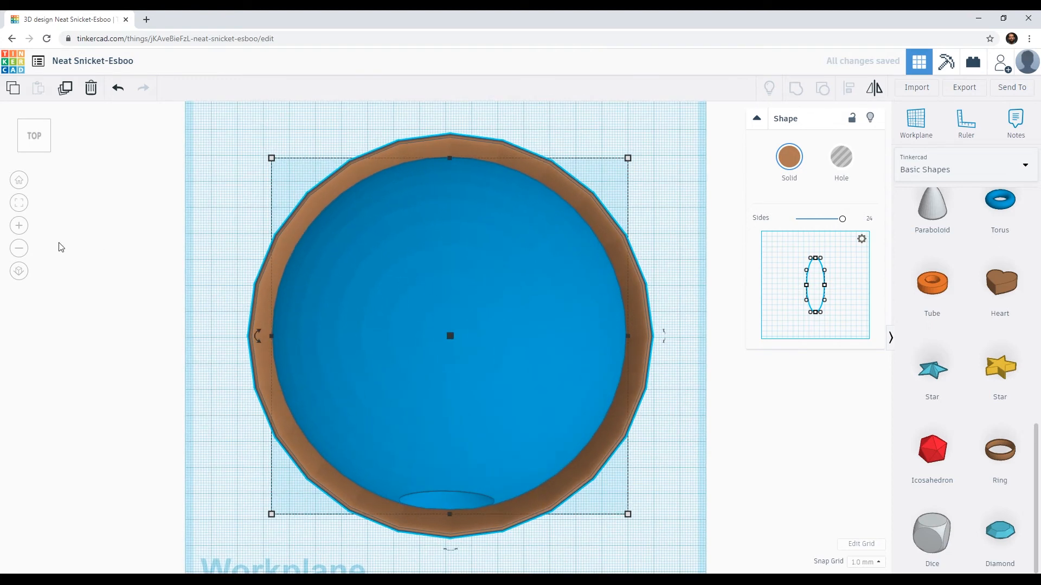
{"action": "scroll", "coordinate": [222, 281], "scroll_direction": "down", "scroll_amount": 3}
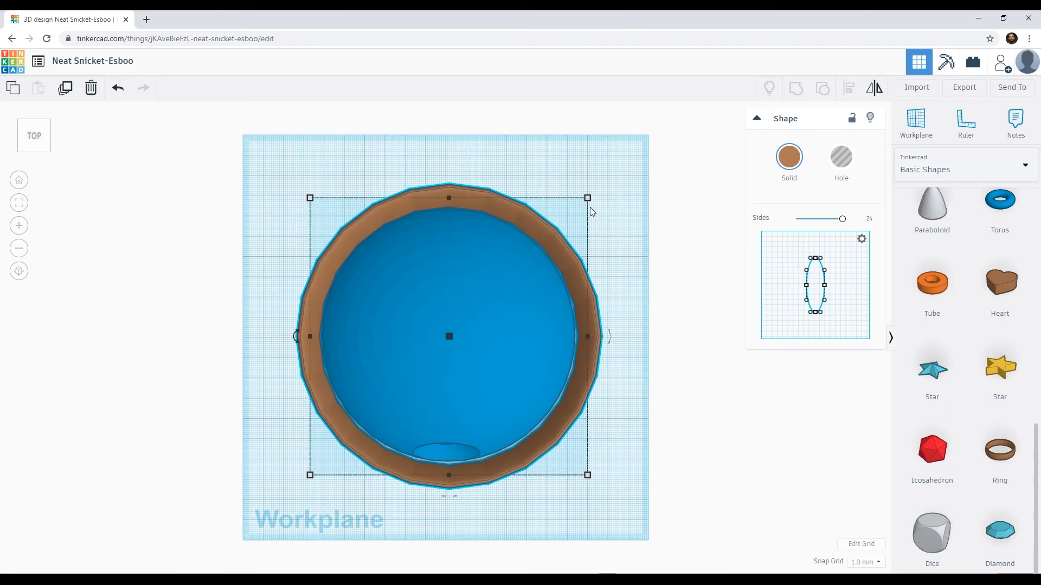
{"action": "left_click_drag", "start_coordinate": [585, 204], "coordinate": [578, 212]}
{"action": "left_click_drag", "start_coordinate": [311, 476], "coordinate": [321, 471]}
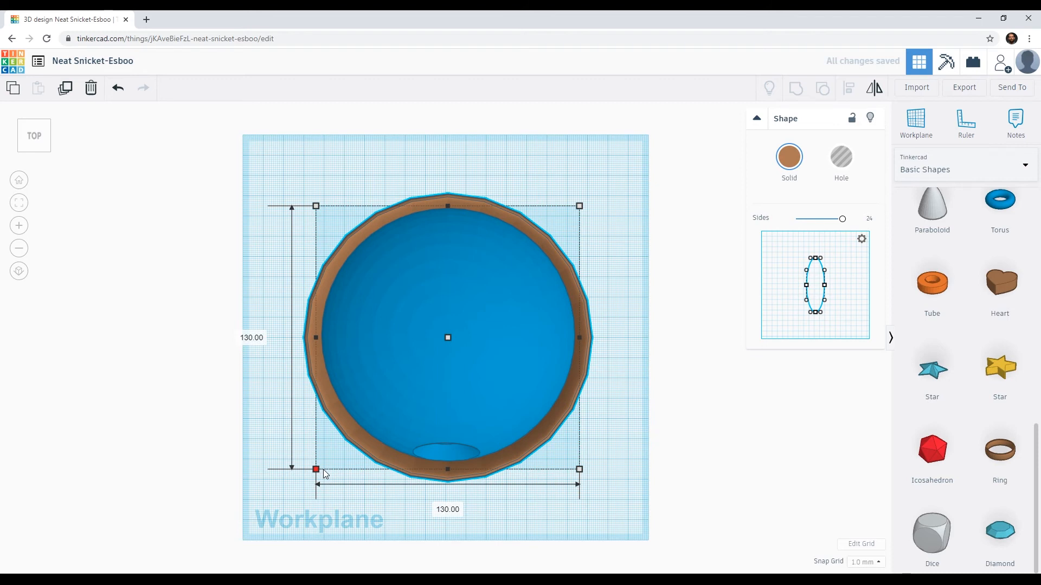
{"action": "left_click_drag", "start_coordinate": [327, 473], "coordinate": [332, 472]}
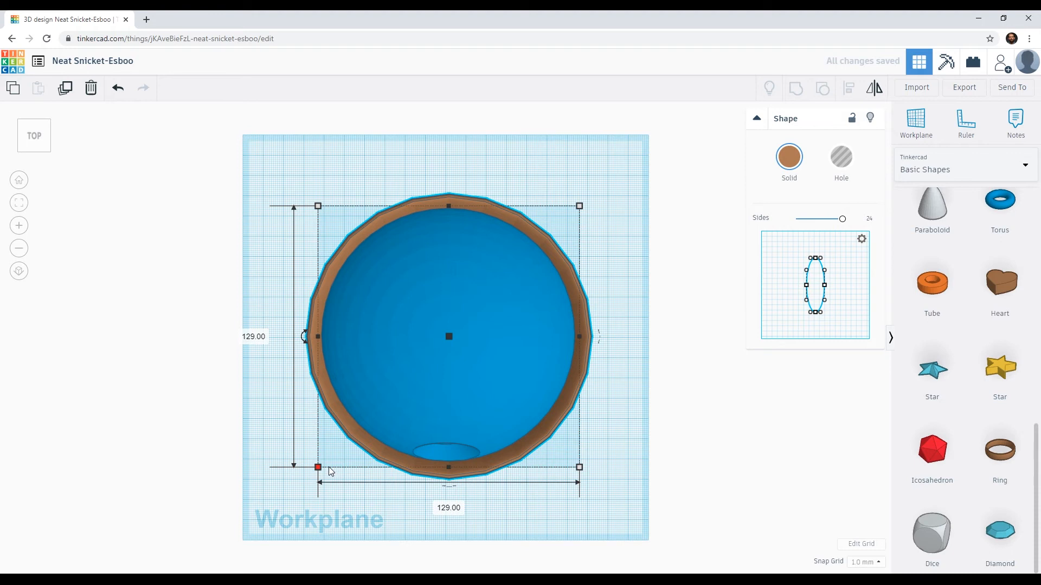
{"action": "left_click", "coordinate": [253, 337]}
{"action": "type", "text": "130"}
{"action": "key", "text": "Return"}
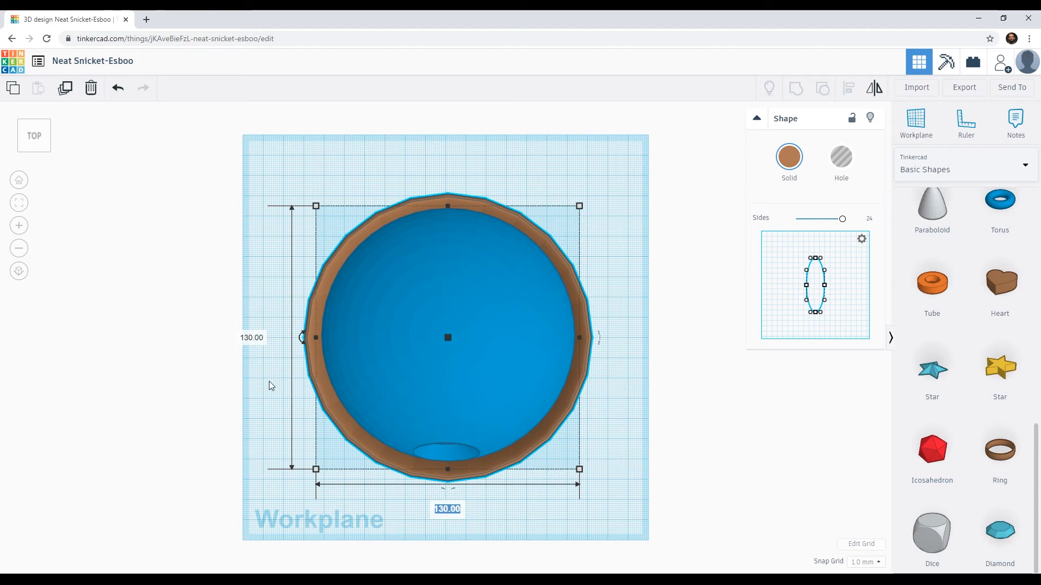
Step: Shrink the ring in the flat top view to 108 mm in width and depth, keeping it closely around the sphere
{"action": "right_click_drag", "start_coordinate": [392, 451], "coordinate": [393, 418]}
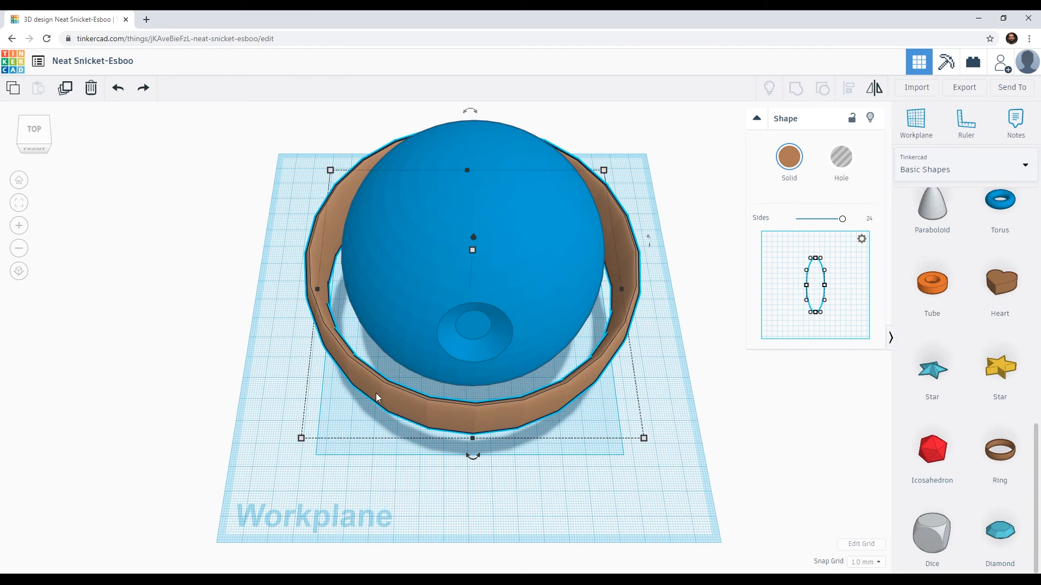
{"action": "left_click", "coordinate": [19, 271]}
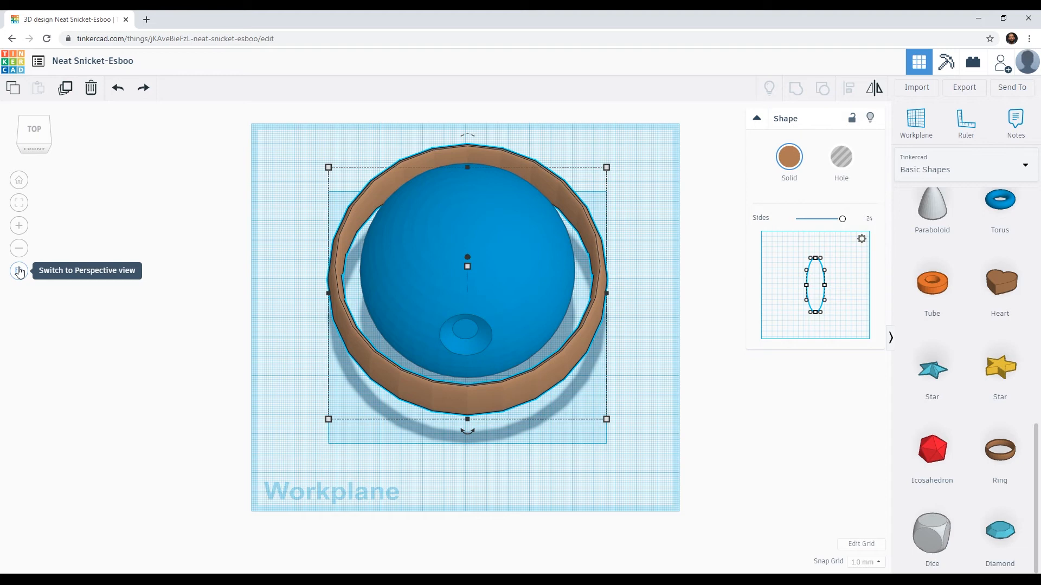
{"action": "left_click", "coordinate": [39, 136]}
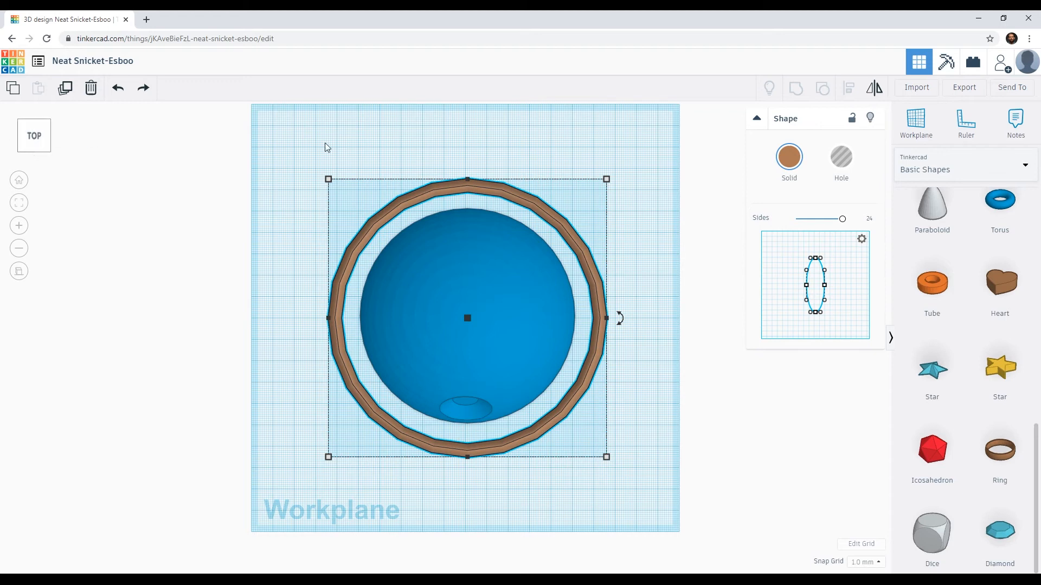
{"action": "mouse_move", "coordinate": [608, 180]}
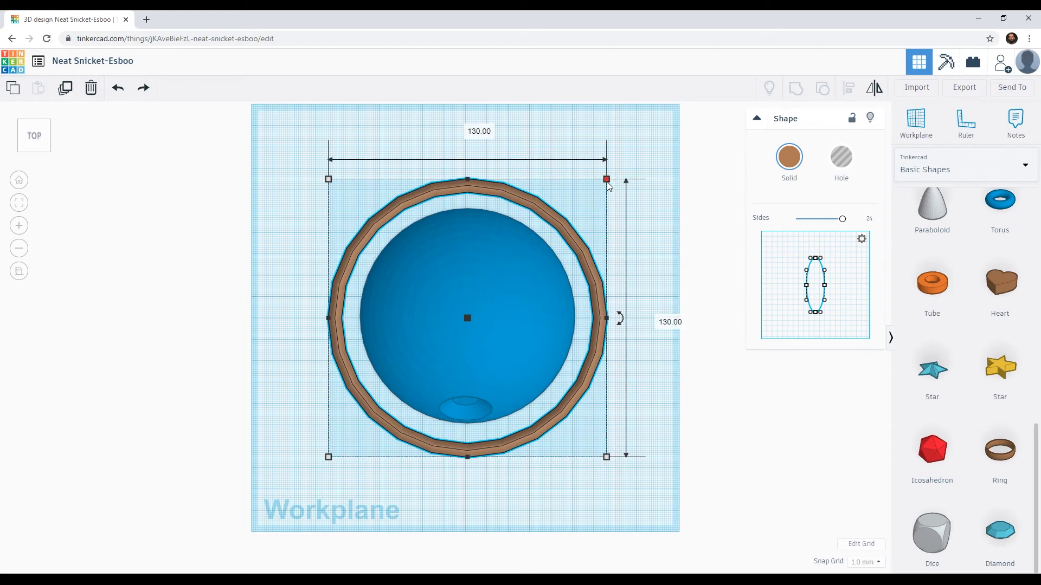
{"action": "left_click_drag", "start_coordinate": [607, 182], "coordinate": [590, 197]}
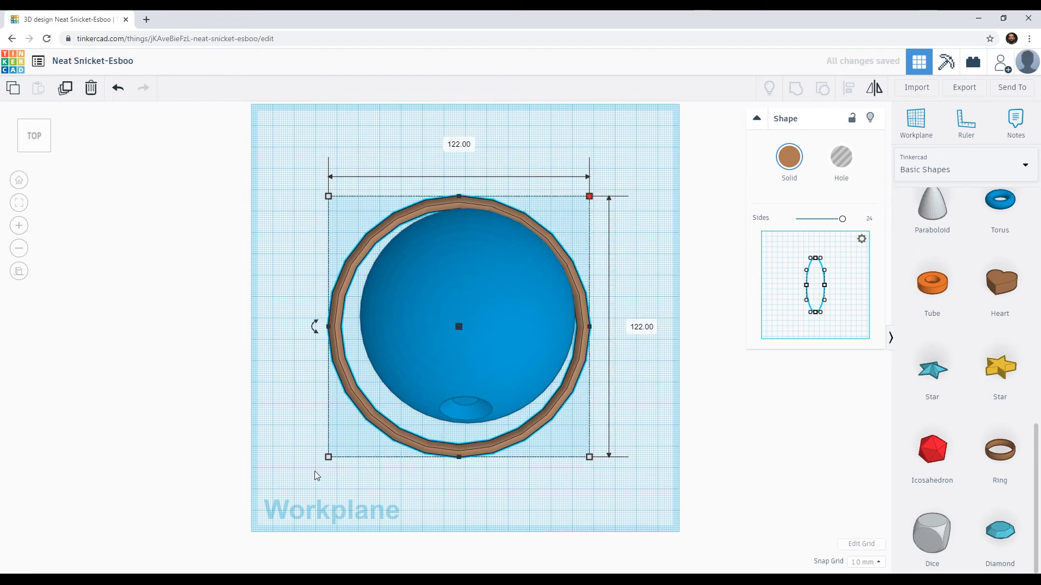
{"action": "left_click_drag", "start_coordinate": [328, 458], "coordinate": [355, 438]}
{"action": "left_click_drag", "start_coordinate": [592, 437], "coordinate": [587, 432]}
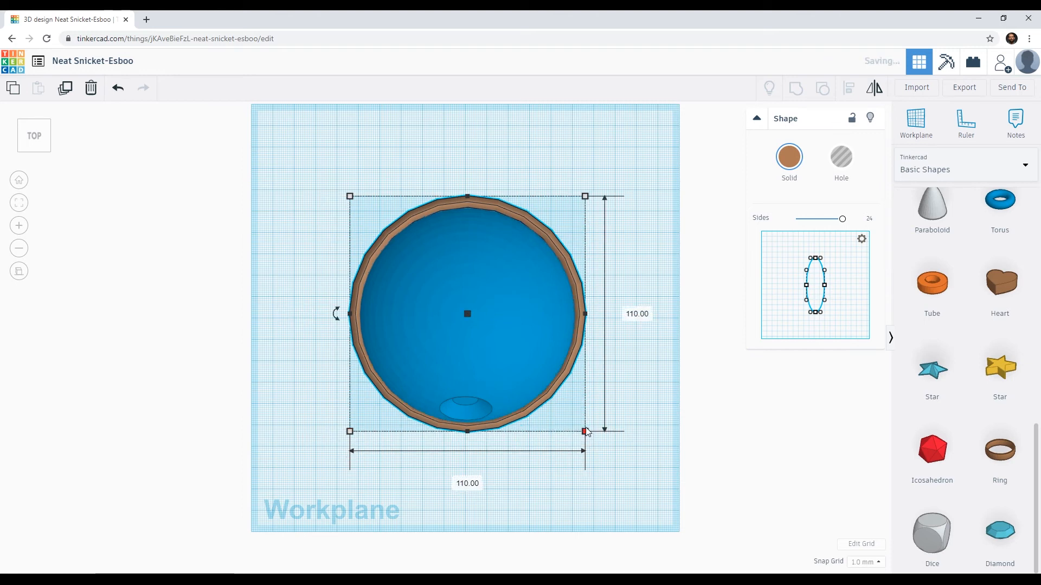
{"action": "left_click_drag", "start_coordinate": [585, 200], "coordinate": [581, 203]}
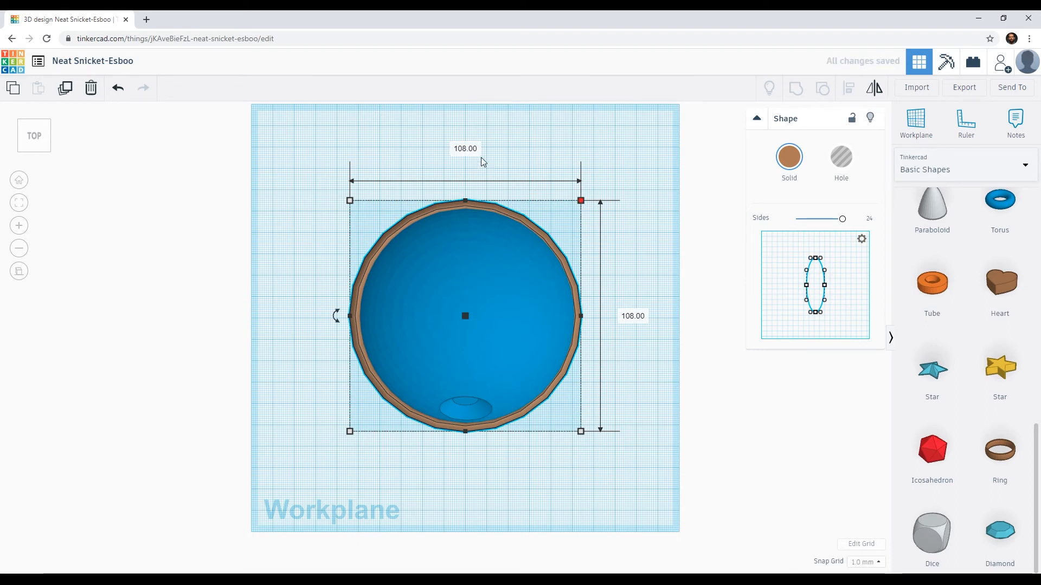
Step: Flatten the ring around the sphere to a height of 1 mm
{"action": "left_click", "coordinate": [518, 453]}
{"action": "right_click_drag", "start_coordinate": [519, 454], "coordinate": [333, 333]}
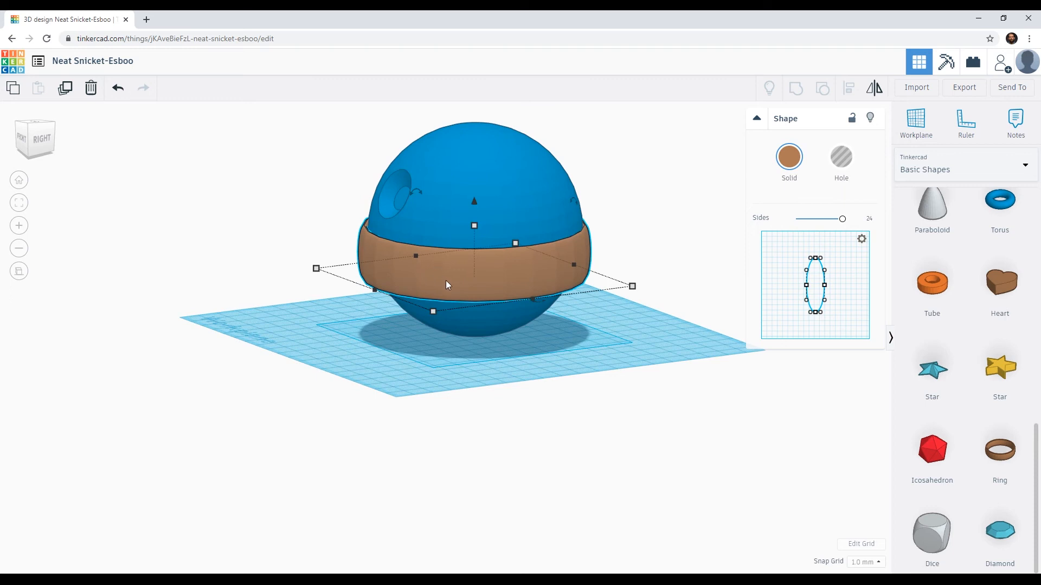
{"action": "mouse_move", "coordinate": [476, 230]}
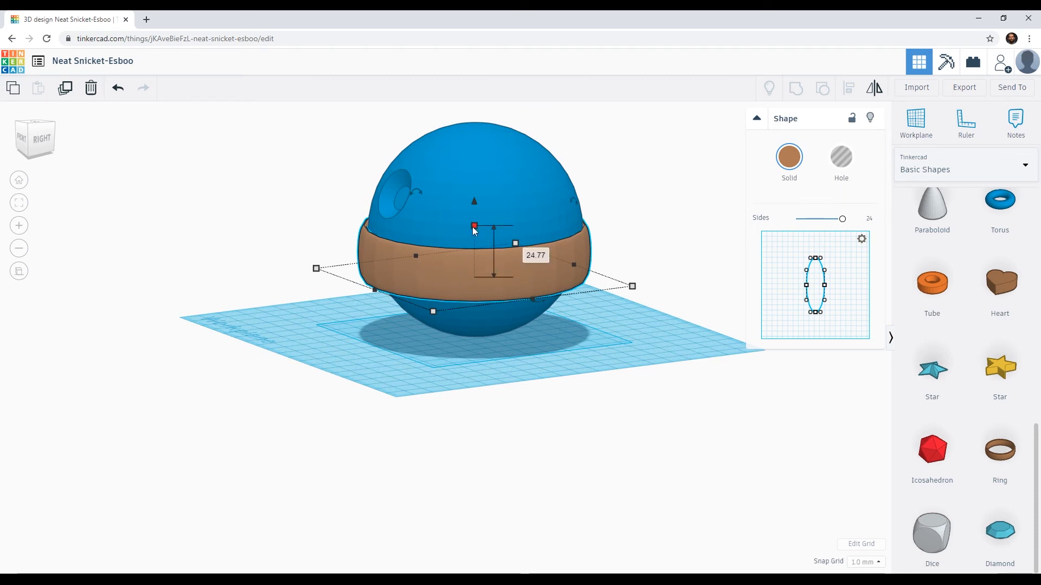
{"action": "left_click_drag", "start_coordinate": [475, 229], "coordinate": [473, 269]}
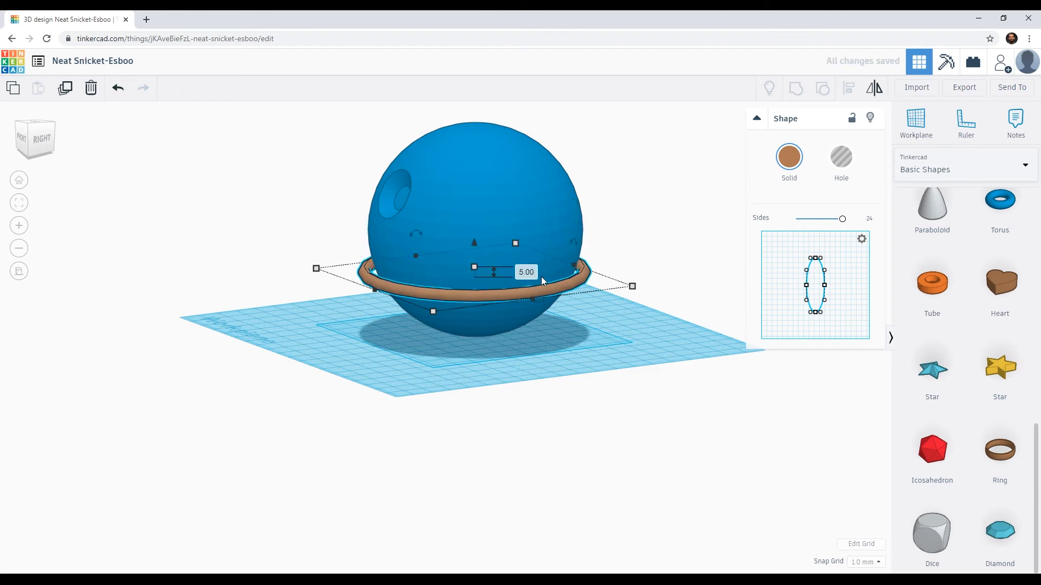
{"action": "left_click", "coordinate": [526, 272]}
{"action": "type", "text": "1.5"}
{"action": "key", "text": "Return"}
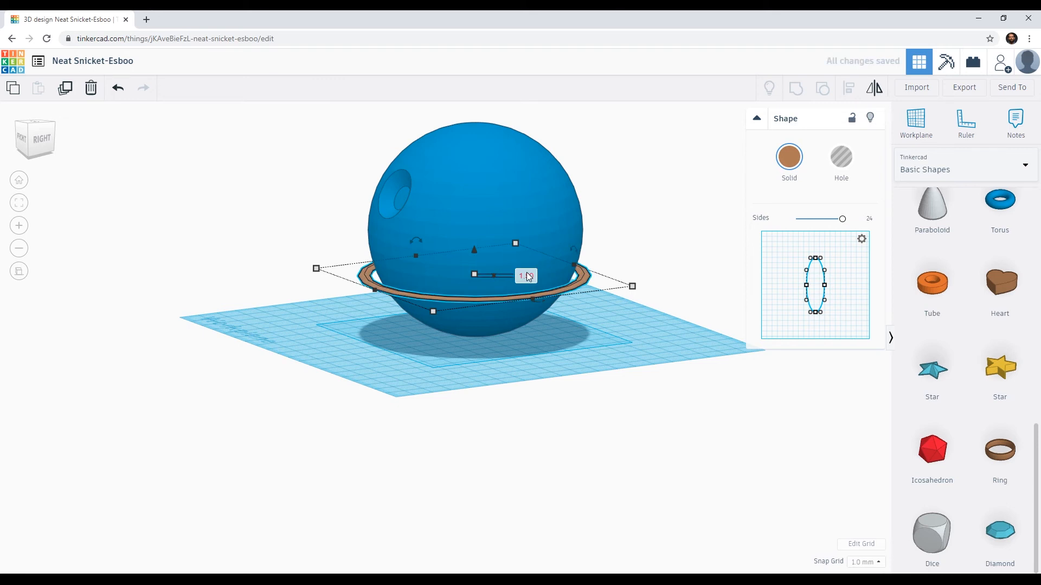
Step: Raise the thin ring to the sphere's equator, 47 mm above the workplane
{"action": "left_click_drag", "start_coordinate": [473, 251], "coordinate": [487, 217]}
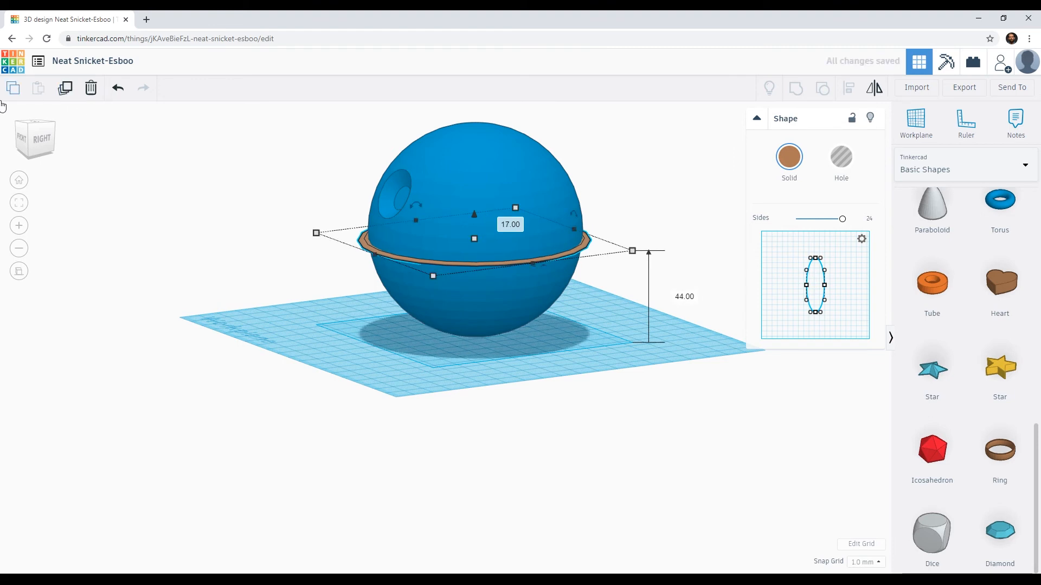
{"action": "left_click", "coordinate": [44, 142]}
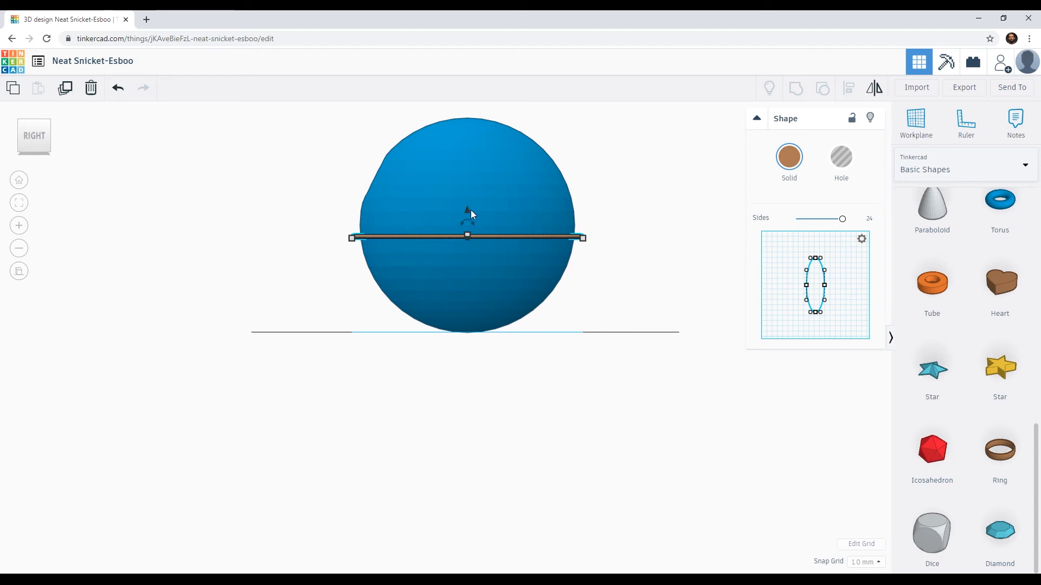
{"action": "left_click_drag", "start_coordinate": [466, 211], "coordinate": [469, 205]}
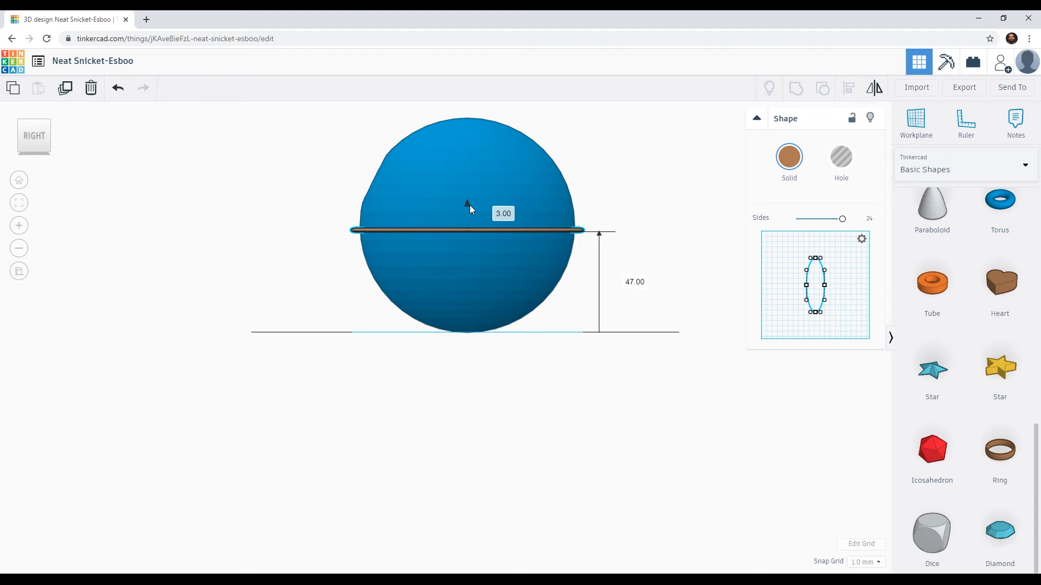
Step: Try to cut an equatorial groove by turning the ring into a hole and grouping it with the sphere
{"action": "left_click", "coordinate": [515, 170]}
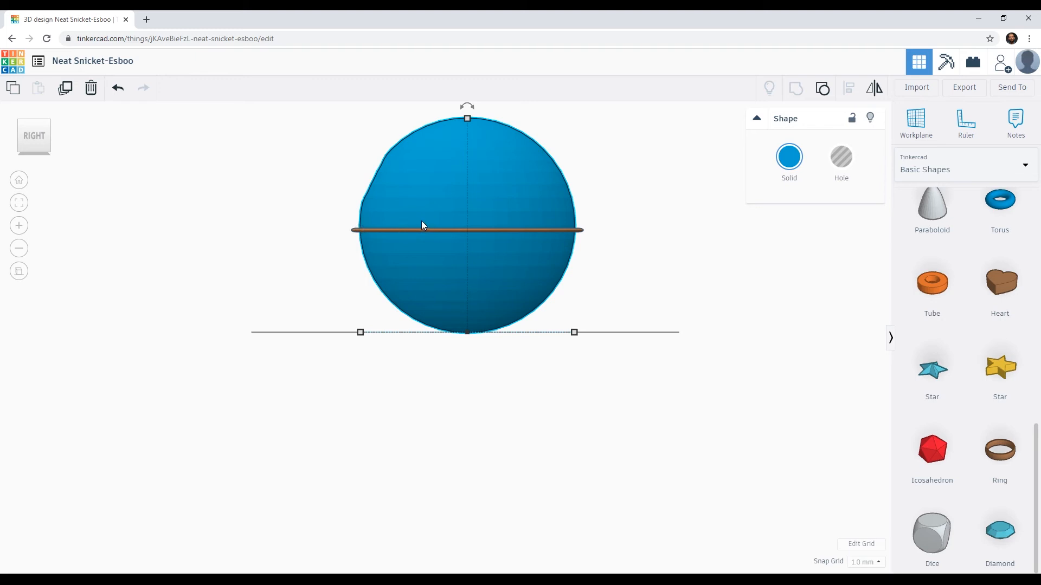
{"action": "right_click_drag", "start_coordinate": [393, 239], "coordinate": [491, 282]}
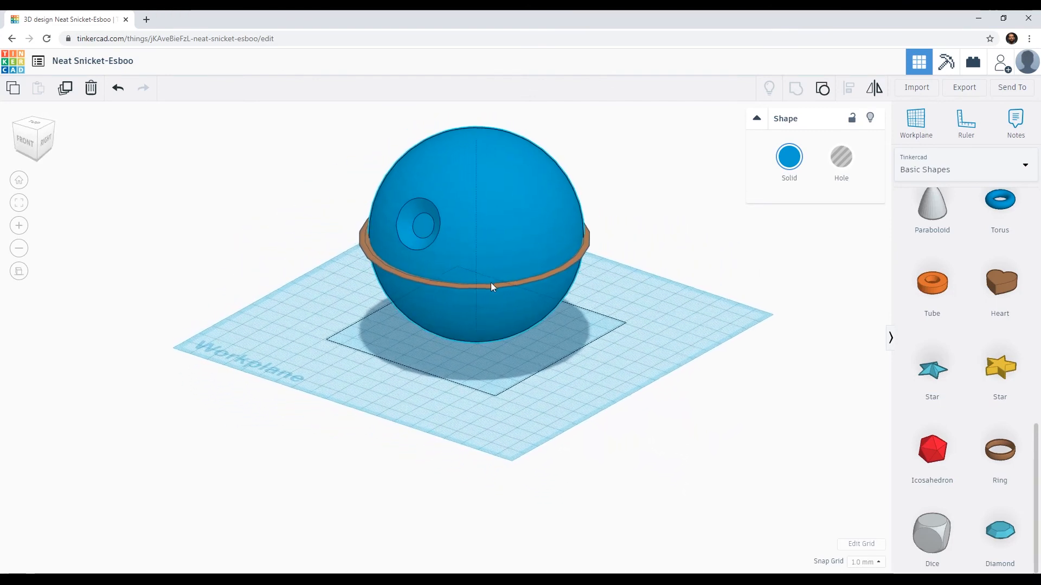
{"action": "left_click", "coordinate": [385, 267]}
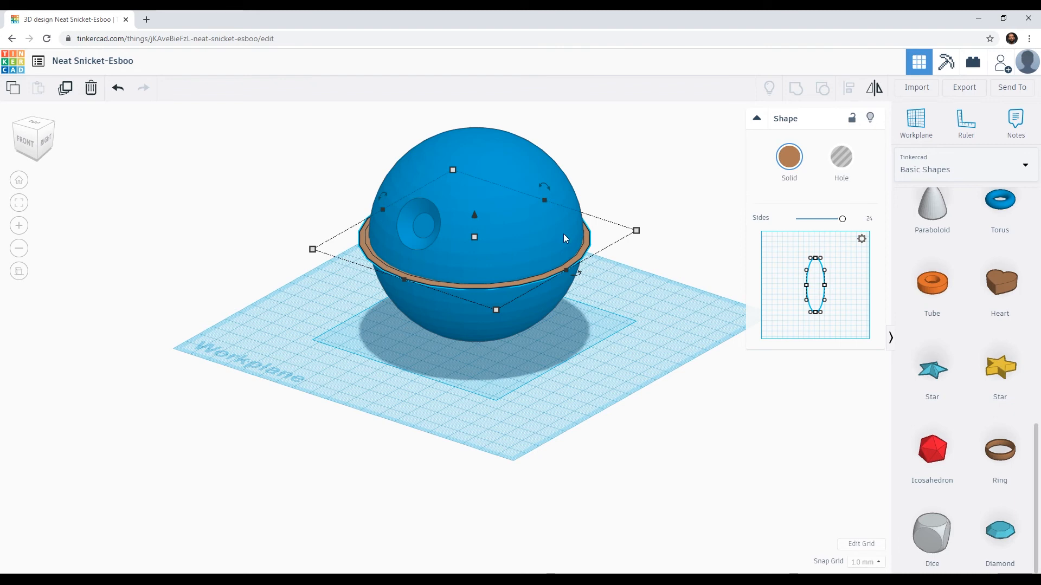
{"action": "left_click", "coordinate": [842, 158]}
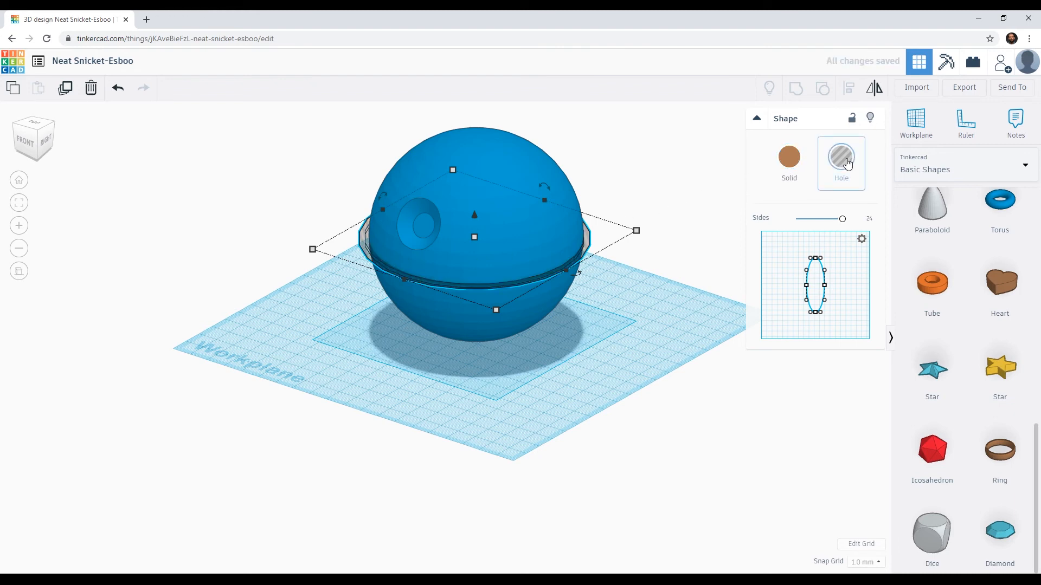
{"action": "left_click", "coordinate": [510, 167], "text": "shift"}
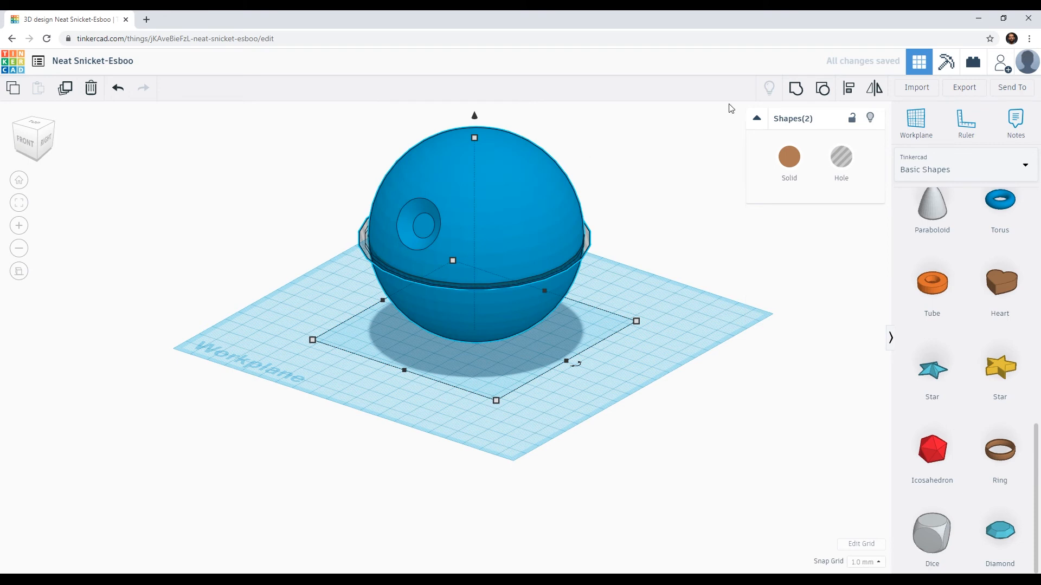
{"action": "left_click", "coordinate": [795, 91]}
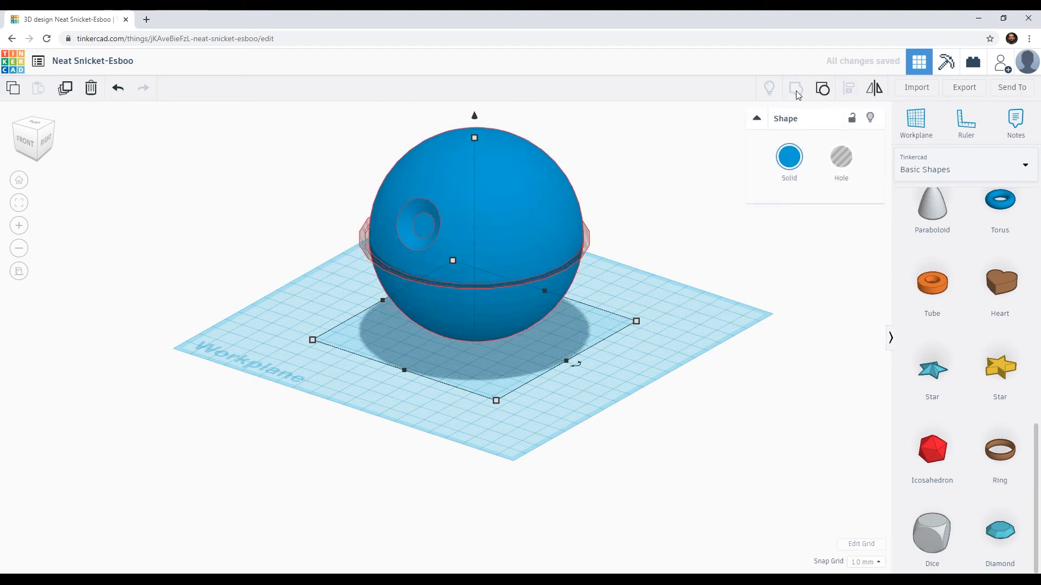
Step: Examine the depth and evenness of the equatorial groove up close and from several angles around the sphere
{"action": "scroll", "coordinate": [399, 291], "scroll_direction": "up", "scroll_amount": 5}
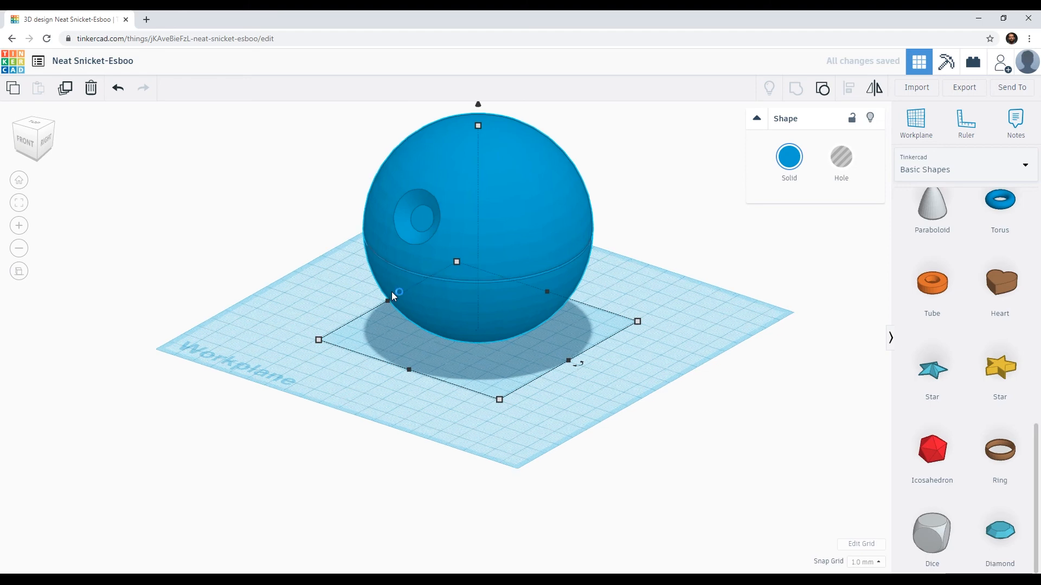
{"action": "right_click_drag", "start_coordinate": [477, 280], "coordinate": [386, 323]}
{"action": "scroll", "coordinate": [386, 321], "scroll_direction": "up", "scroll_amount": 3}
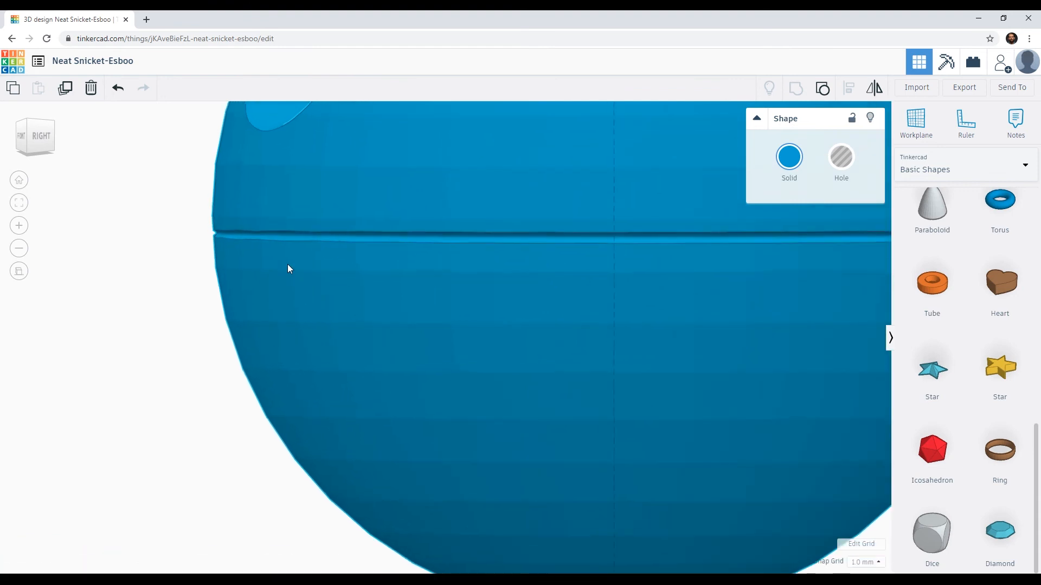
{"action": "scroll", "coordinate": [293, 307], "scroll_direction": "up", "scroll_amount": 5}
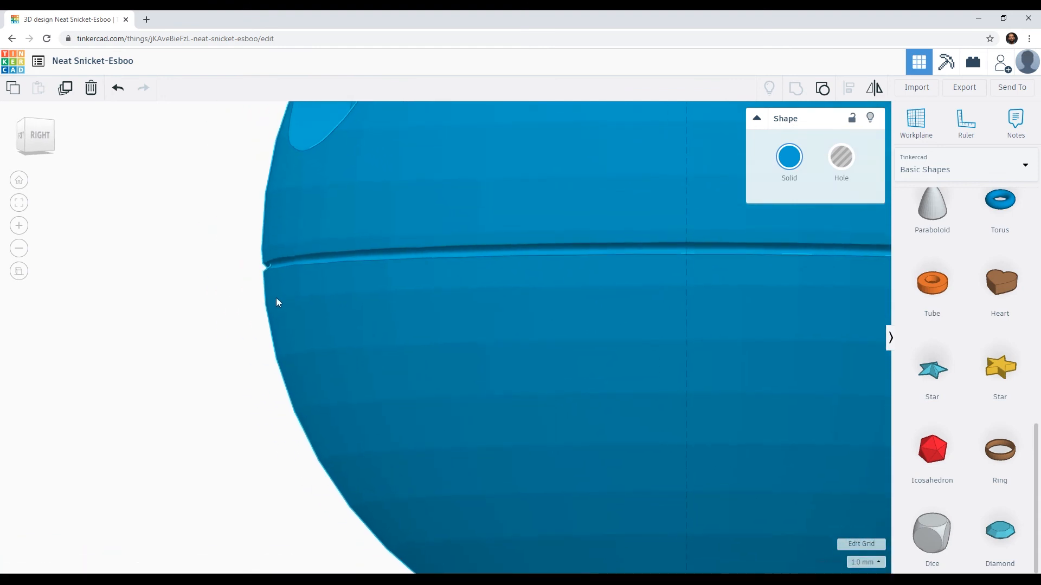
{"action": "scroll", "coordinate": [355, 337], "scroll_direction": "down", "scroll_amount": 3}
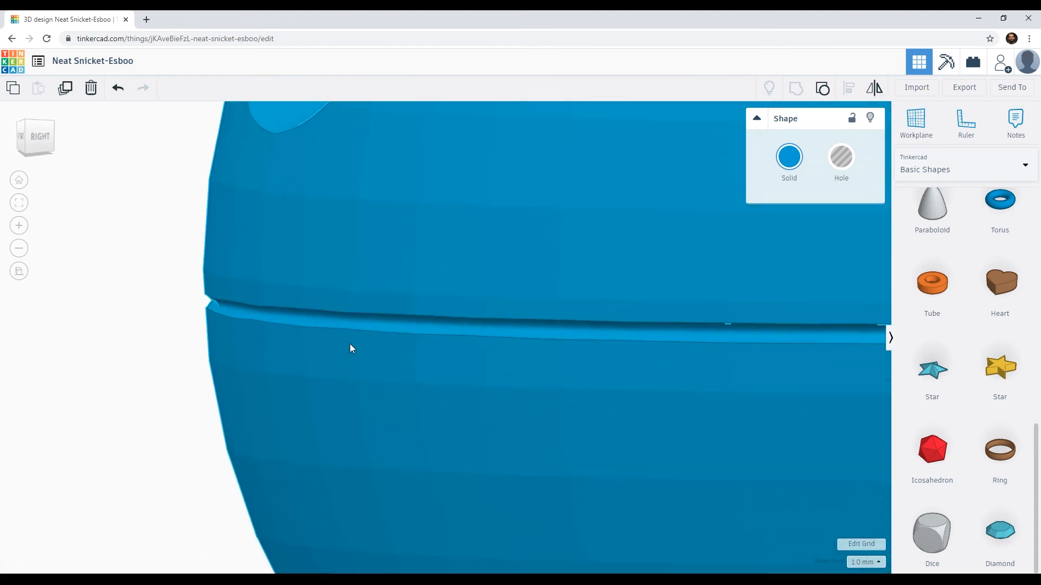
{"action": "scroll", "coordinate": [352, 336], "scroll_direction": "up", "scroll_amount": 2}
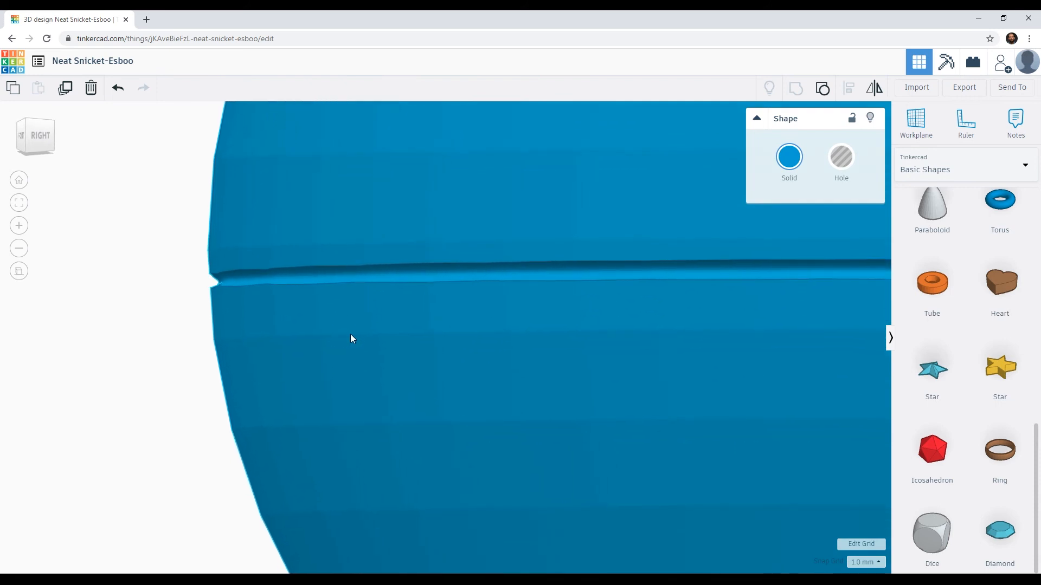
{"action": "scroll", "coordinate": [350, 337], "scroll_direction": "down", "scroll_amount": 2}
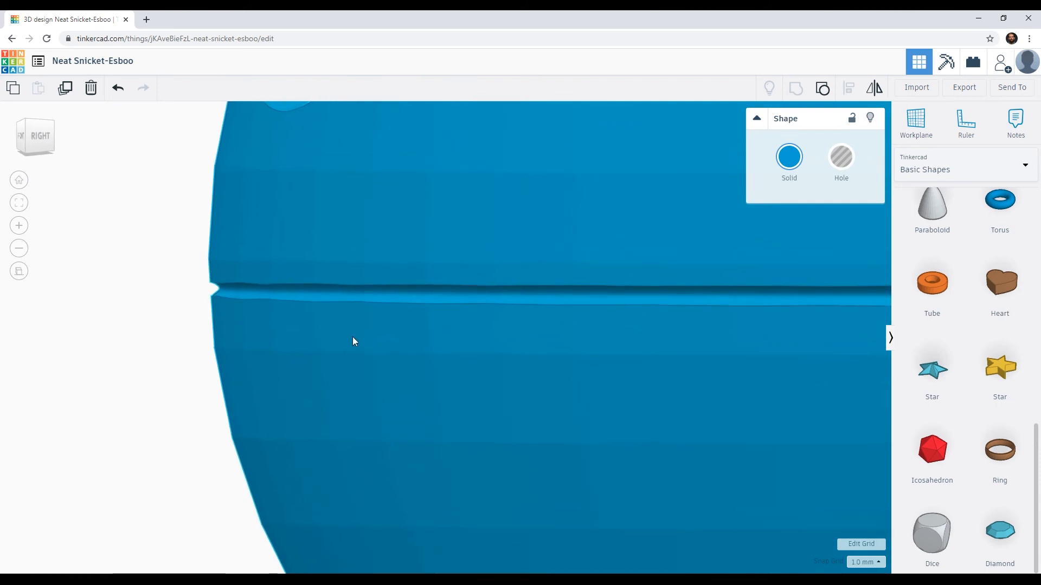
{"action": "right_click_drag", "start_coordinate": [353, 335], "coordinate": [421, 379]}
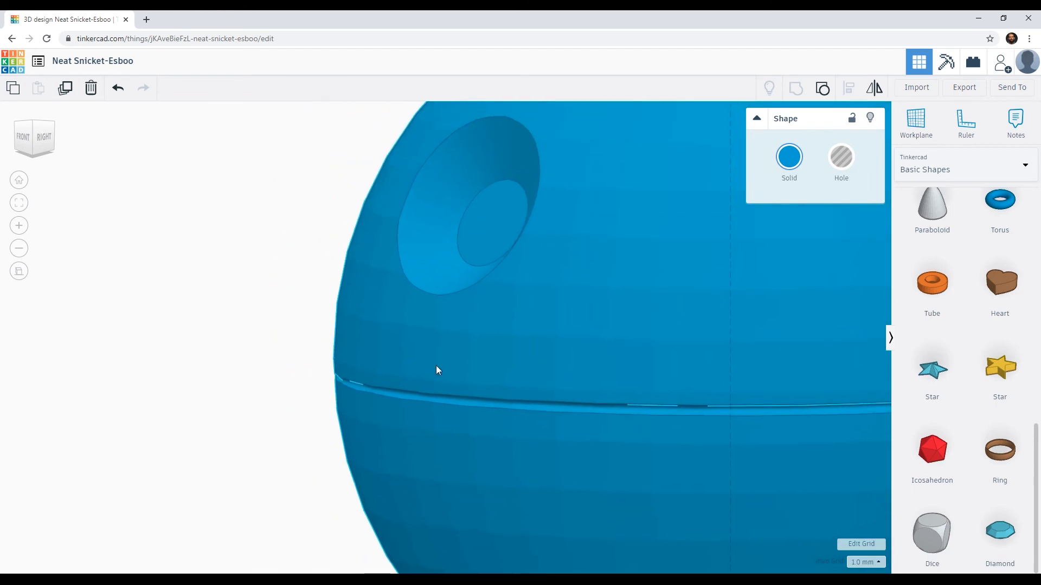
{"action": "scroll", "coordinate": [437, 367], "scroll_direction": "down", "scroll_amount": 5}
{"action": "scroll", "coordinate": [437, 369], "scroll_direction": "down", "scroll_amount": 2}
{"action": "right_click_drag", "start_coordinate": [437, 367], "coordinate": [409, 330]}
{"action": "left_click", "coordinate": [409, 342]}
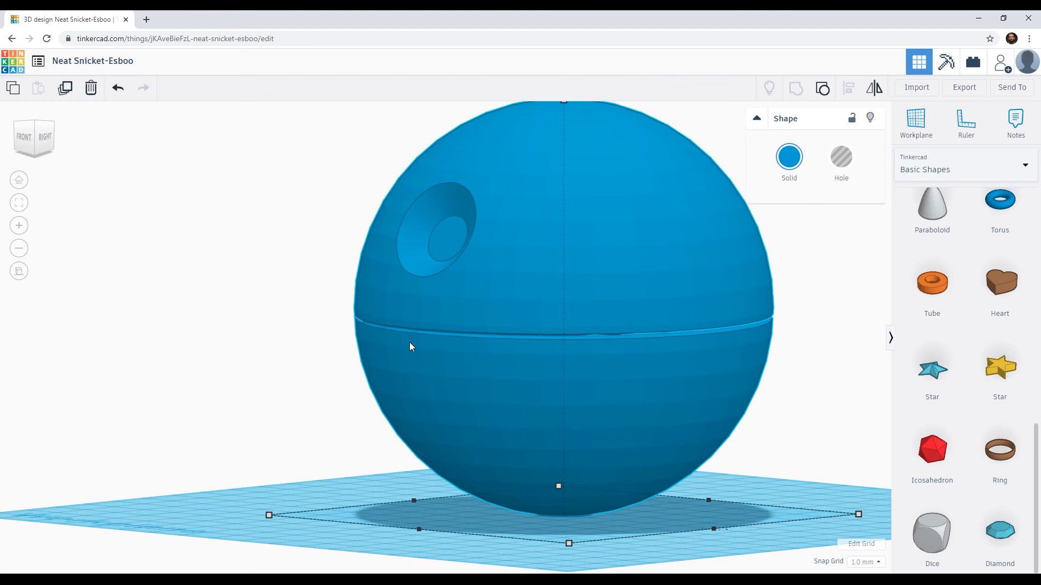
{"action": "mouse_move", "coordinate": [423, 342]}
{"action": "right_mouse_down"}
{"action": "mouse_move", "coordinate": [384, 327]}
{"action": "mouse_move", "coordinate": [405, 338]}
{"action": "right_mouse_up"}
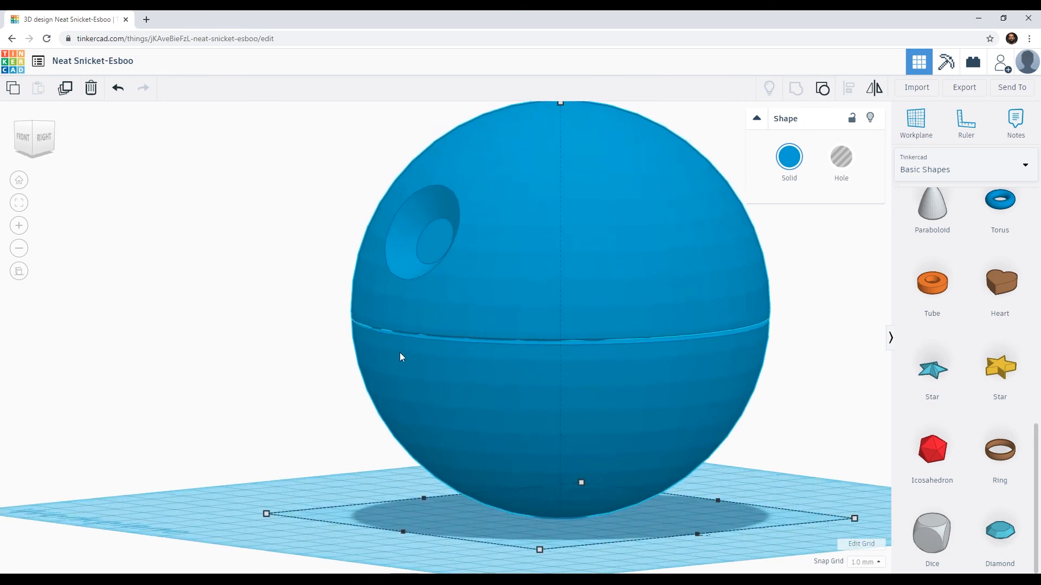
Step: Undo the grouping of ring and sphere and the ring's conversion to a hole
{"action": "key", "text": "ctrl+z"}
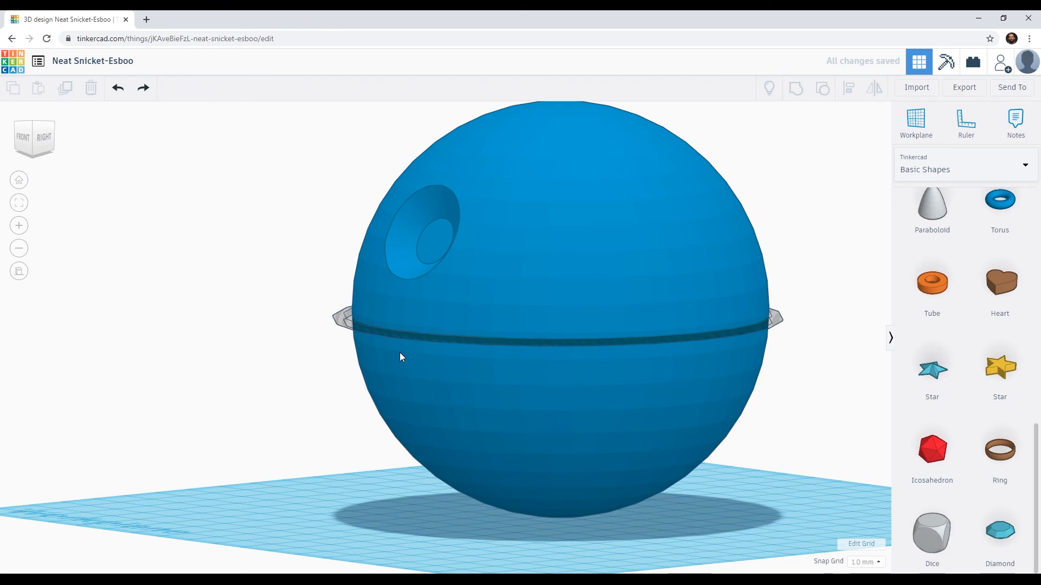
{"action": "key", "text": "ctrl+z"}
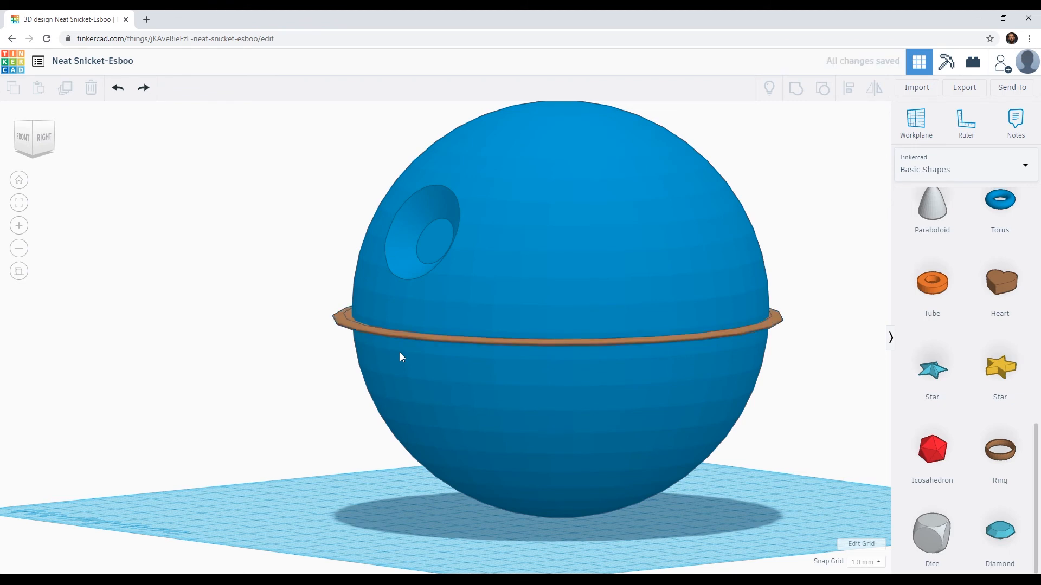
Step: Reshape the ring's cross-section profile from a narrow ellipse into a wider rectangle with small rounded corners
{"action": "left_click", "coordinate": [408, 336]}
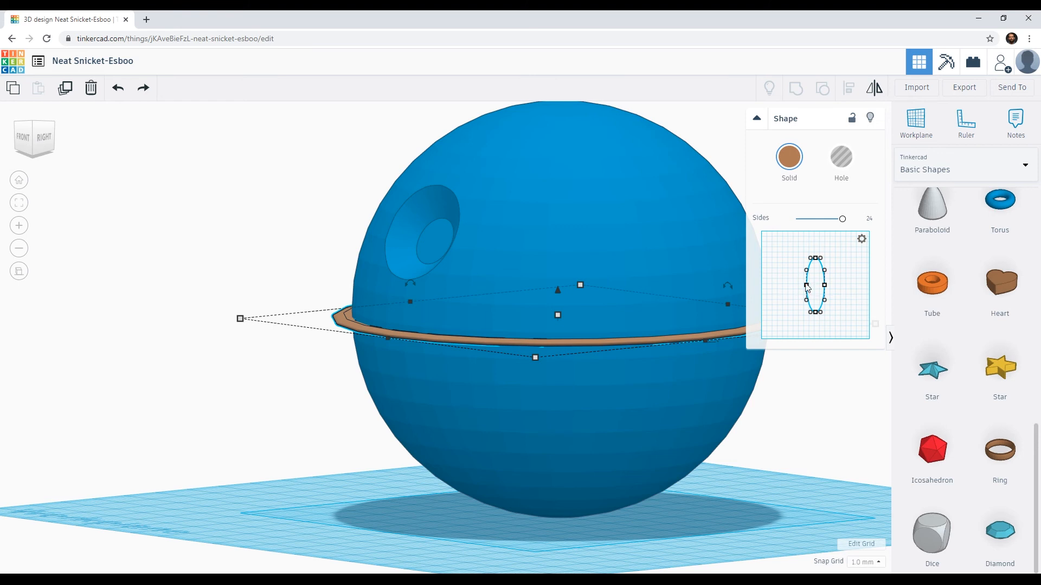
{"action": "left_click_drag", "start_coordinate": [806, 288], "coordinate": [792, 258]}
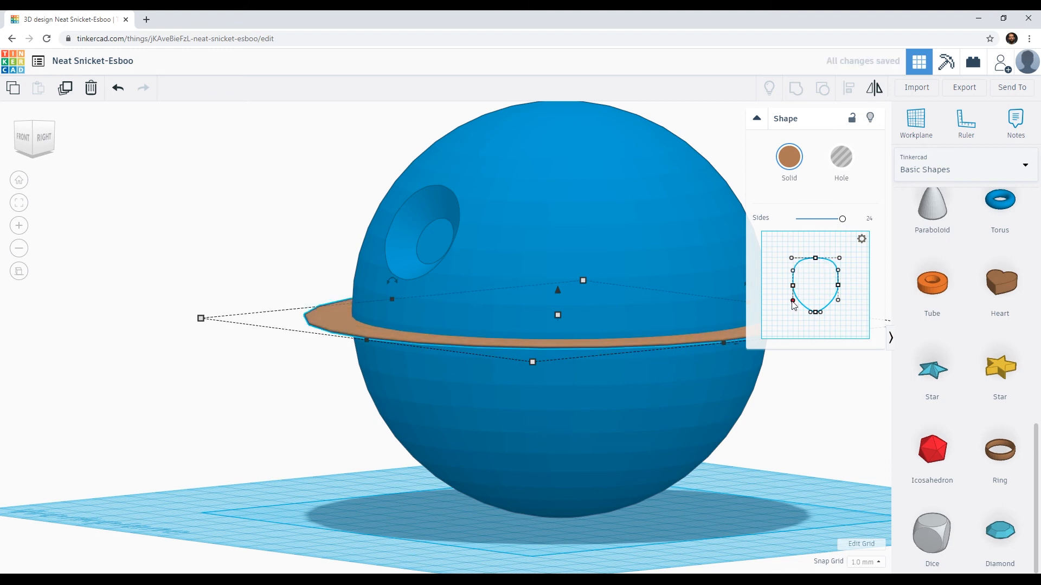
{"action": "mouse_move", "coordinate": [792, 303]}
{"action": "left_mouse_down"}
{"action": "mouse_move", "coordinate": [811, 319]}
{"action": "mouse_move", "coordinate": [797, 320]}
{"action": "mouse_move", "coordinate": [839, 300]}
{"action": "mouse_move", "coordinate": [838, 315]}
{"action": "mouse_move", "coordinate": [796, 313]}
{"action": "left_mouse_up"}
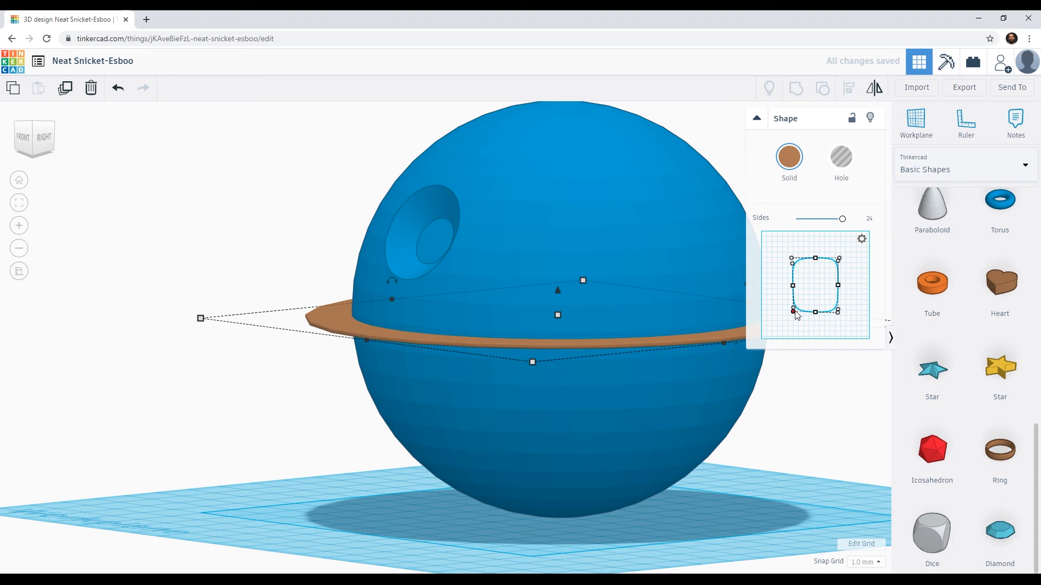
{"action": "left_click_drag", "start_coordinate": [792, 260], "coordinate": [793, 260]}
{"action": "left_click_drag", "start_coordinate": [838, 262], "coordinate": [838, 259]}
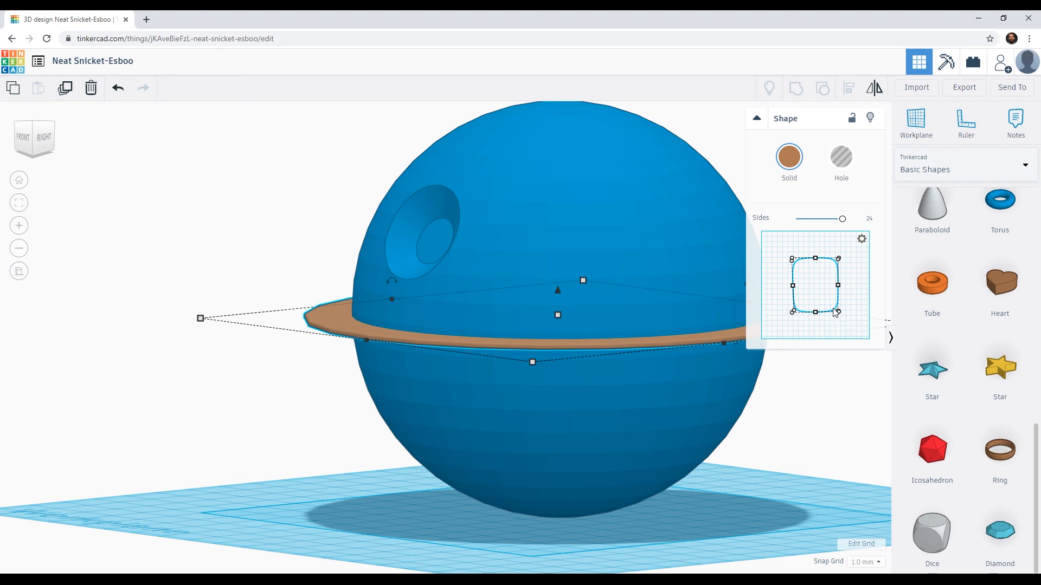
Step: Examine from directly above how evenly the reshaped ring surrounds the sphere
{"action": "left_click", "coordinate": [38, 130]}
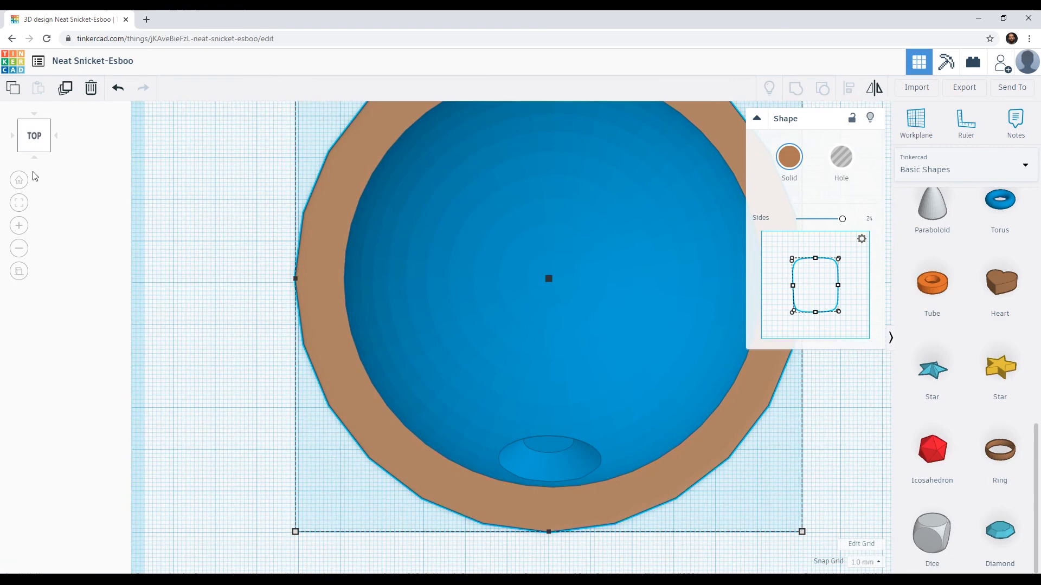
{"action": "scroll", "coordinate": [407, 275], "scroll_direction": "down", "scroll_amount": 5}
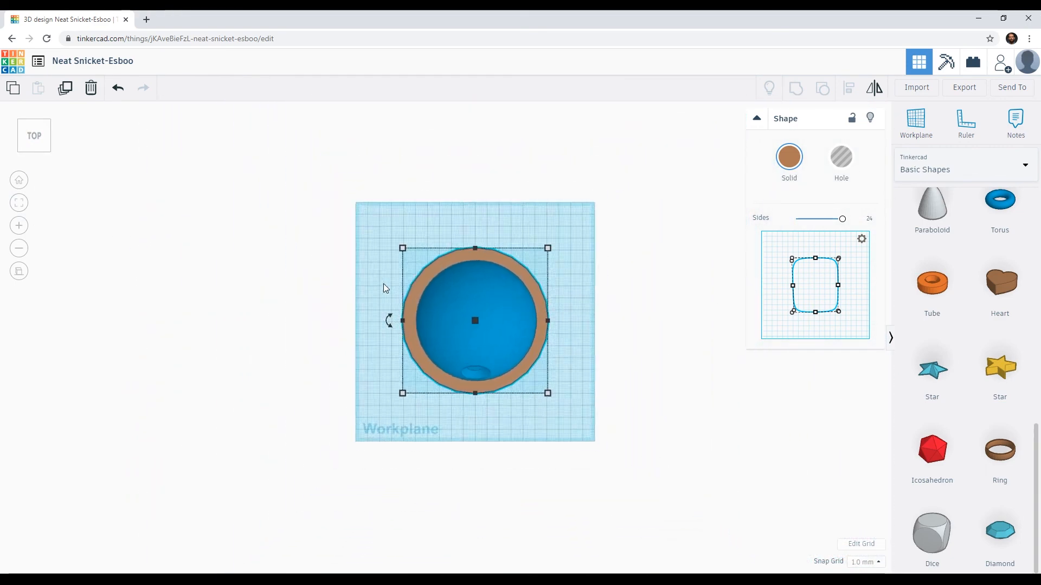
{"action": "scroll", "coordinate": [383, 284], "scroll_direction": "up", "scroll_amount": 5}
{"action": "scroll", "coordinate": [370, 283], "scroll_direction": "down", "scroll_amount": 5}
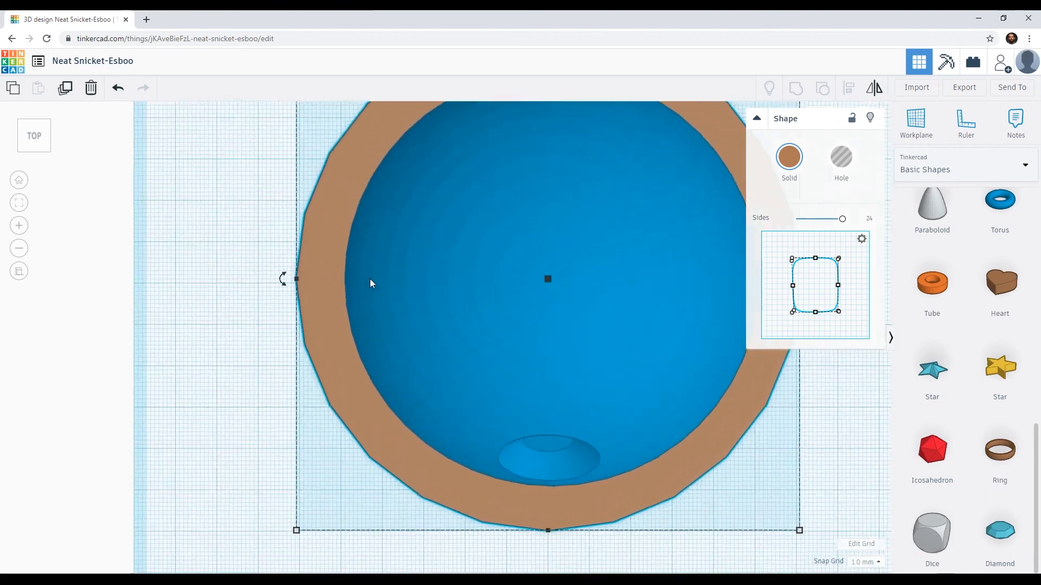
{"action": "left_click", "coordinate": [19, 229]}
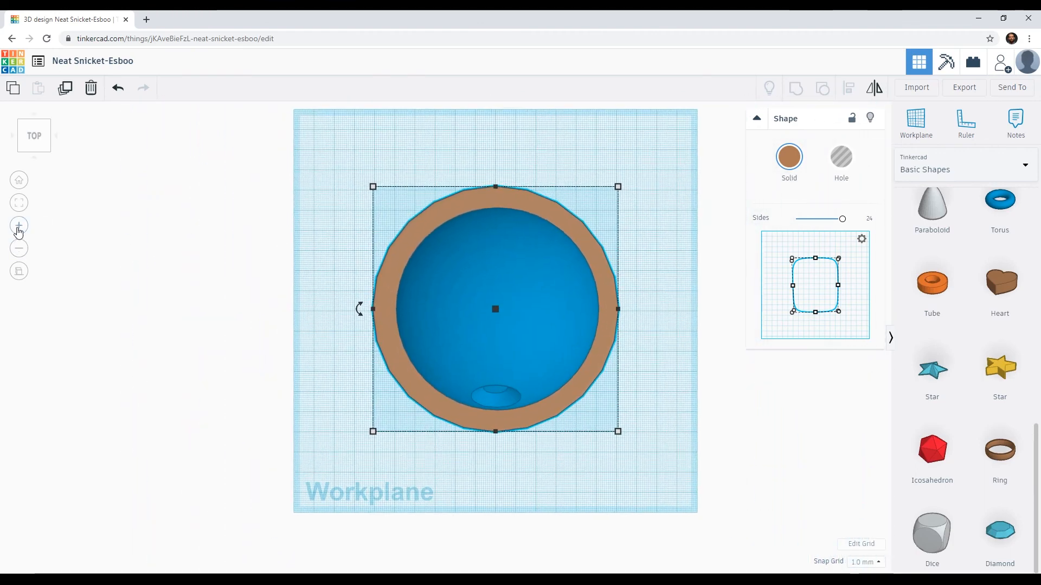
{"action": "left_click", "coordinate": [19, 229]}
{"action": "left_click", "coordinate": [18, 229]}
{"action": "left_click", "coordinate": [18, 229]}
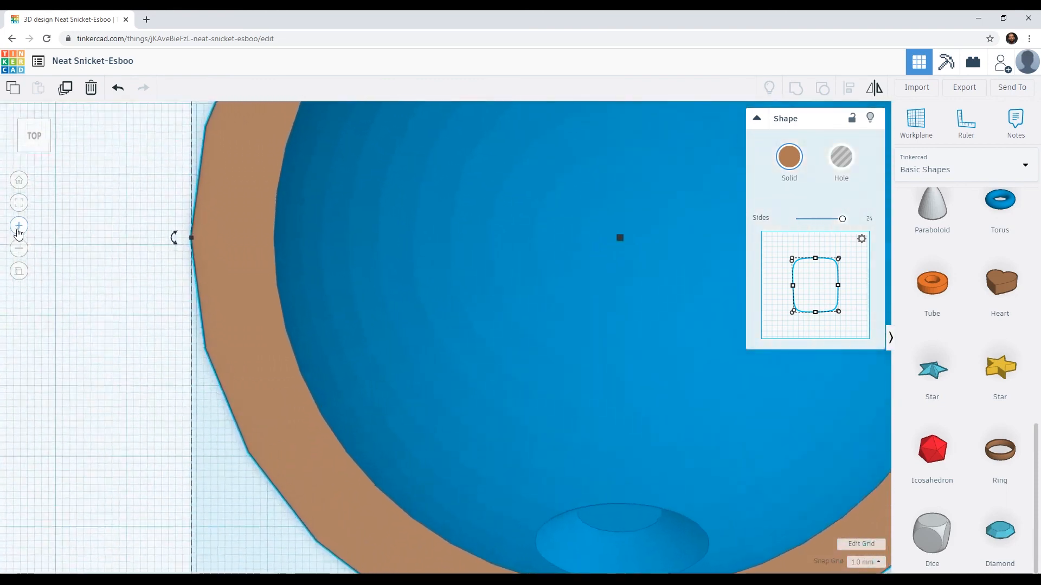
{"action": "left_click", "coordinate": [19, 248]}
{"action": "scroll", "coordinate": [20, 249], "scroll_direction": "down", "scroll_amount": 4}
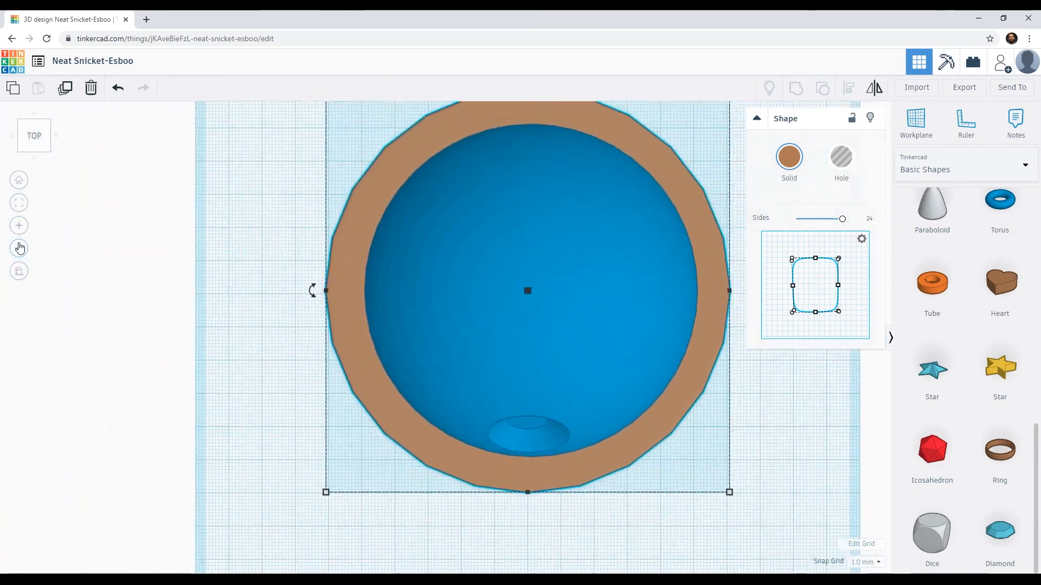
{"action": "scroll", "coordinate": [20, 248], "scroll_direction": "up", "scroll_amount": 6}
{"action": "left_click", "coordinate": [20, 248]}
{"action": "left_click", "coordinate": [20, 248]}
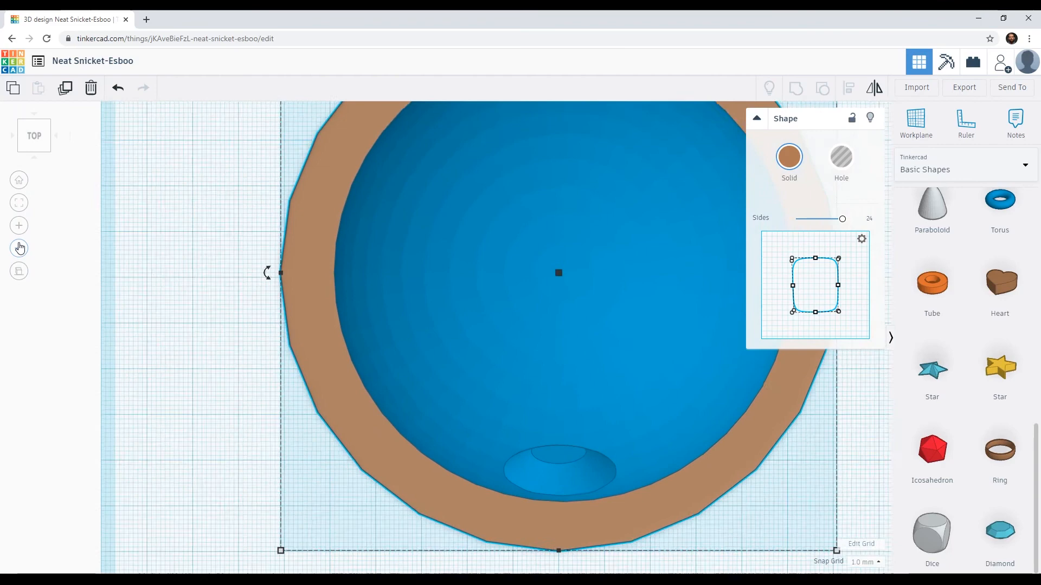
{"action": "left_click", "coordinate": [21, 248]}
{"action": "left_click", "coordinate": [20, 249]}
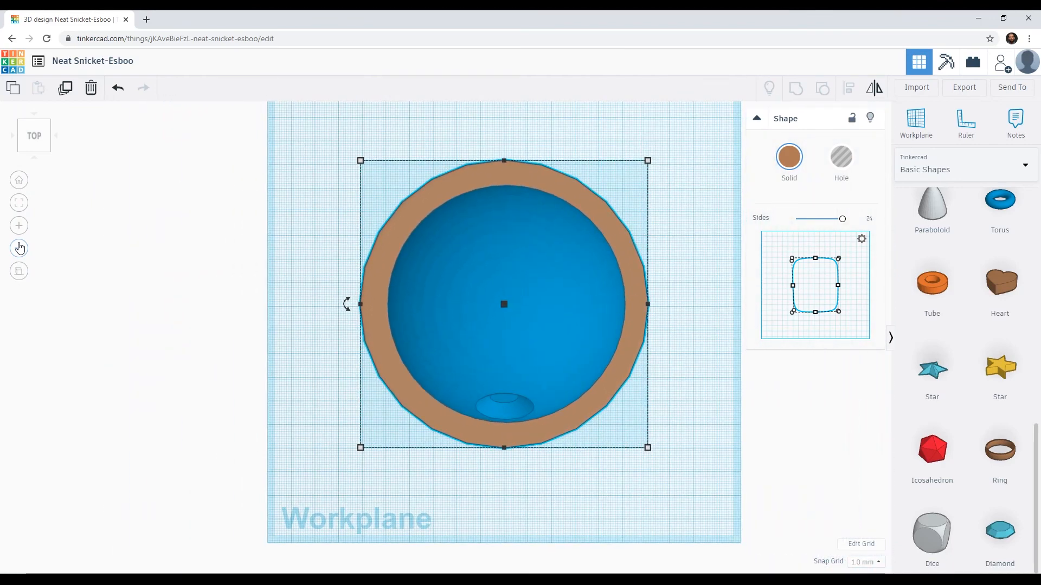
{"action": "scroll", "coordinate": [20, 248], "scroll_direction": "down", "scroll_amount": 5}
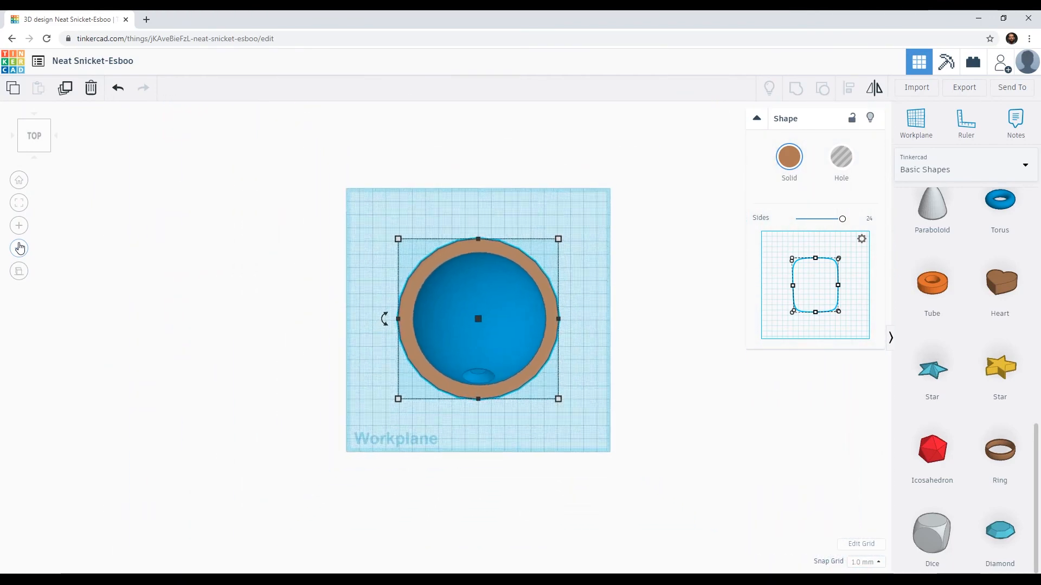
{"action": "scroll", "coordinate": [20, 249], "scroll_direction": "up", "scroll_amount": 6}
{"action": "scroll", "coordinate": [20, 249], "scroll_direction": "down", "scroll_amount": 3}
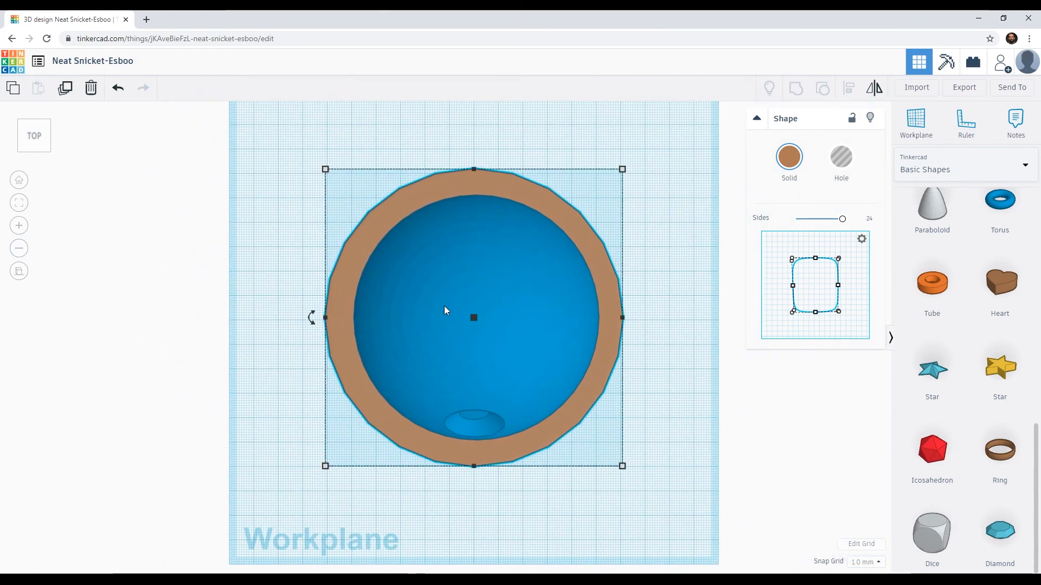
{"action": "scroll", "coordinate": [443, 306], "scroll_direction": "up", "scroll_amount": 2}
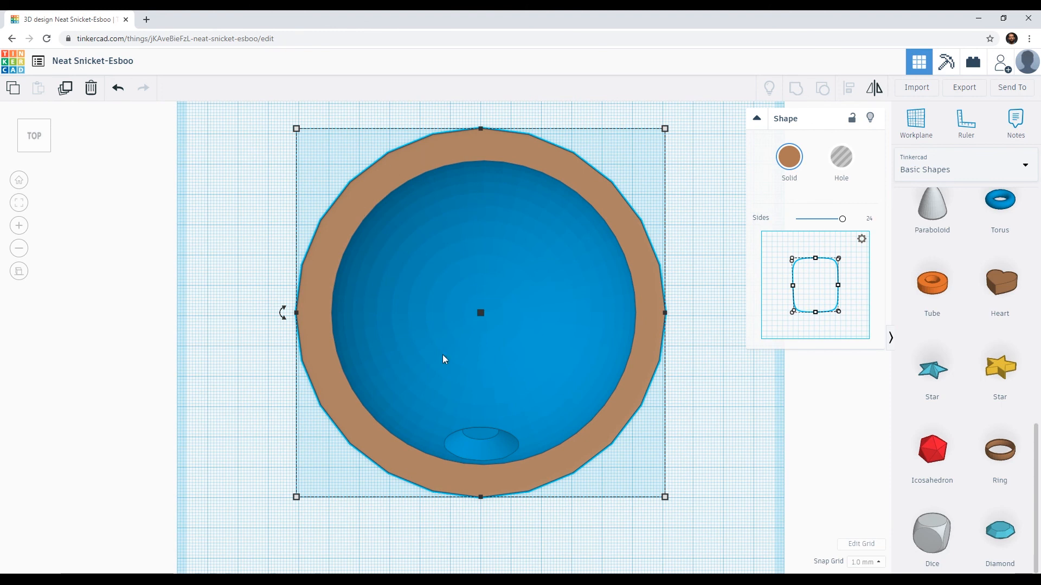
Step: Turn the reshaped ring into a hole and group it with the sphere to cut the equatorial trench
{"action": "right_click_drag", "start_coordinate": [433, 349], "coordinate": [415, 284]}
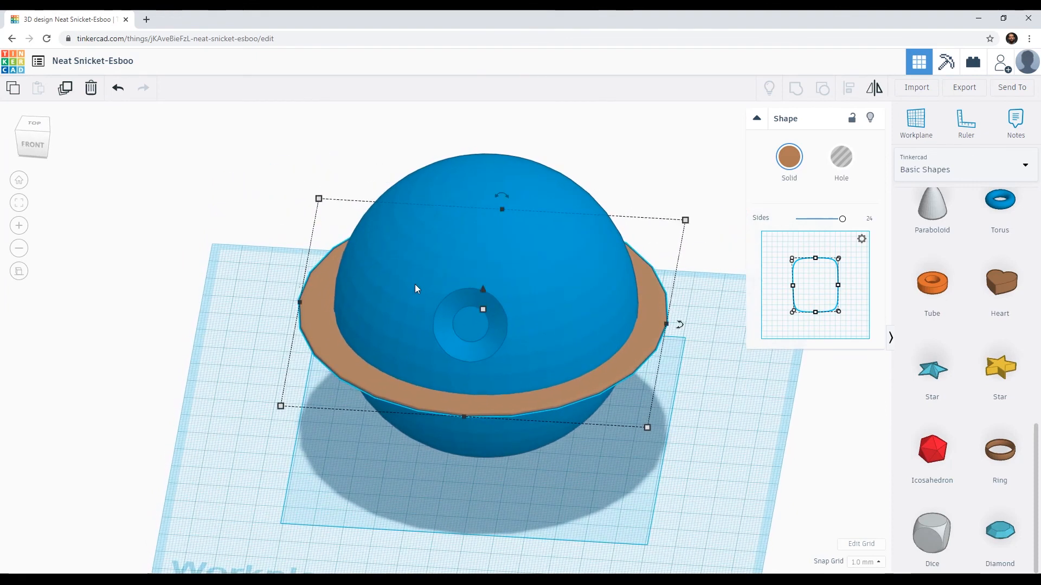
{"action": "left_click", "coordinate": [840, 160]}
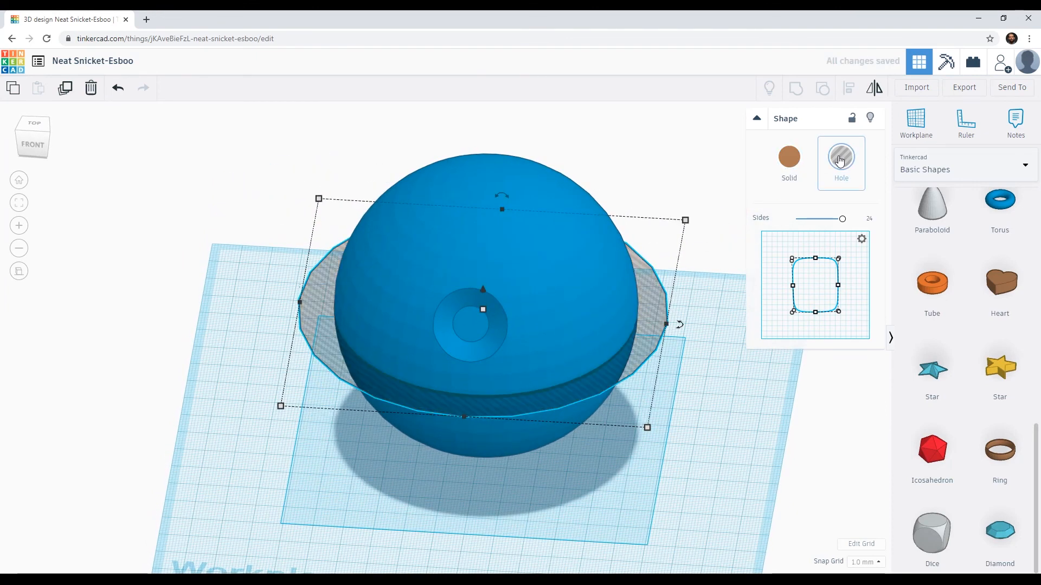
{"action": "left_click", "coordinate": [463, 188], "text": "shift"}
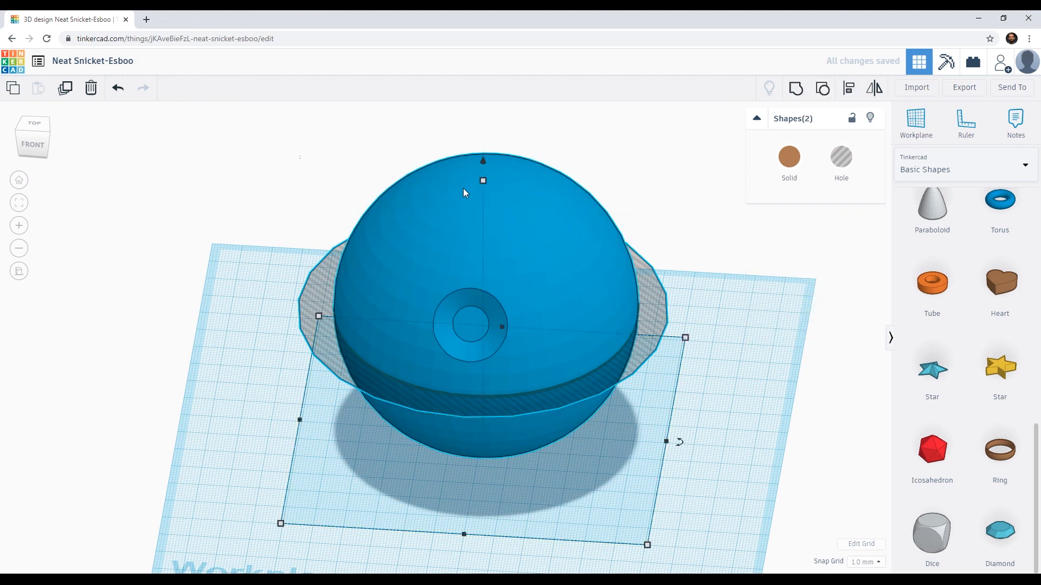
{"action": "left_click", "coordinate": [792, 93]}
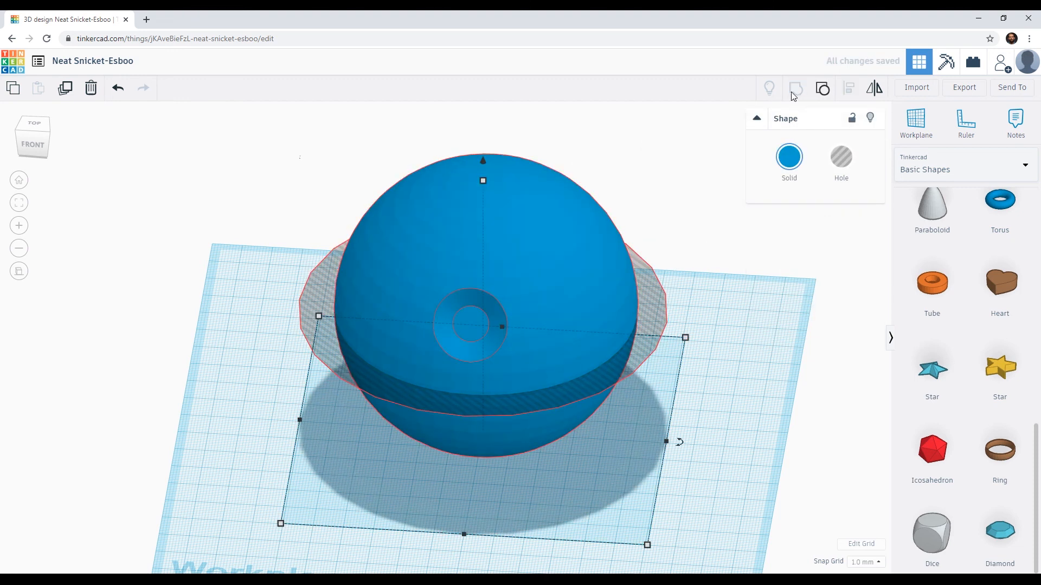
Step: Examine the cut trench's profile close up at the sphere's edge and the whole Death Star from the front and side
{"action": "right_click_drag", "start_coordinate": [396, 379], "coordinate": [386, 320]}
{"action": "scroll", "coordinate": [386, 319], "scroll_direction": "up", "scroll_amount": 5}
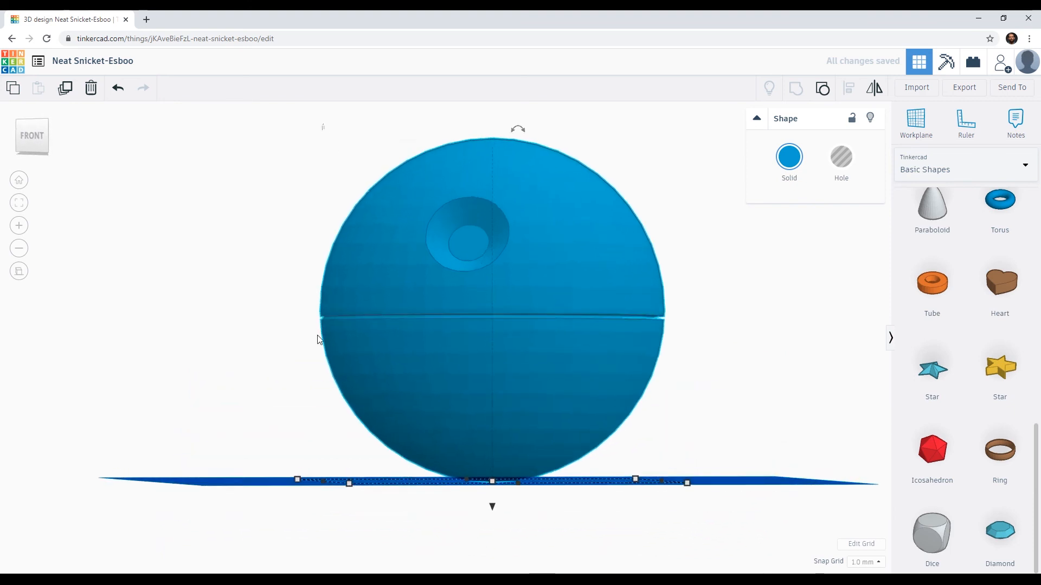
{"action": "middle_click_drag", "start_coordinate": [403, 341], "coordinate": [430, 366]}
{"action": "right_click_drag", "start_coordinate": [431, 366], "coordinate": [316, 368]}
{"action": "scroll", "coordinate": [314, 367], "scroll_direction": "up", "scroll_amount": 4}
{"action": "middle_click_drag", "start_coordinate": [187, 345], "coordinate": [305, 366]}
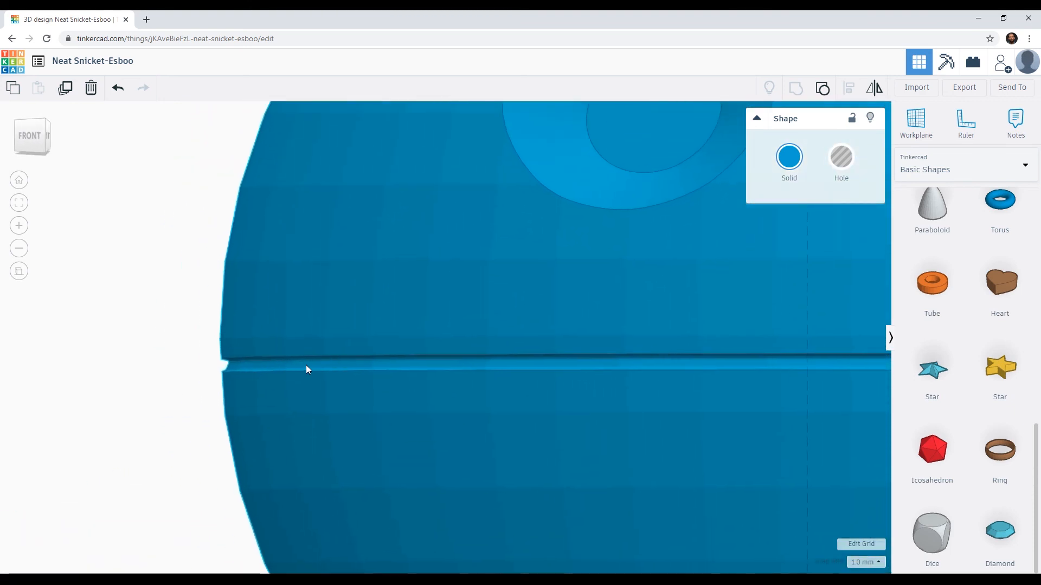
{"action": "scroll", "coordinate": [220, 385], "scroll_direction": "up", "scroll_amount": 4}
{"action": "middle_click_drag", "start_coordinate": [192, 382], "coordinate": [321, 379]}
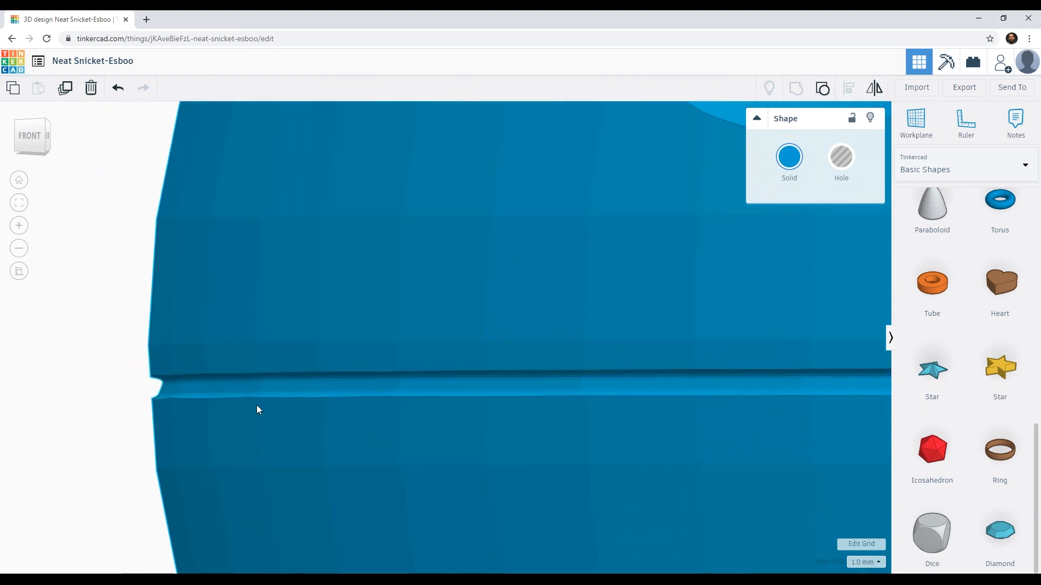
{"action": "right_click_drag", "start_coordinate": [251, 404], "coordinate": [201, 401]}
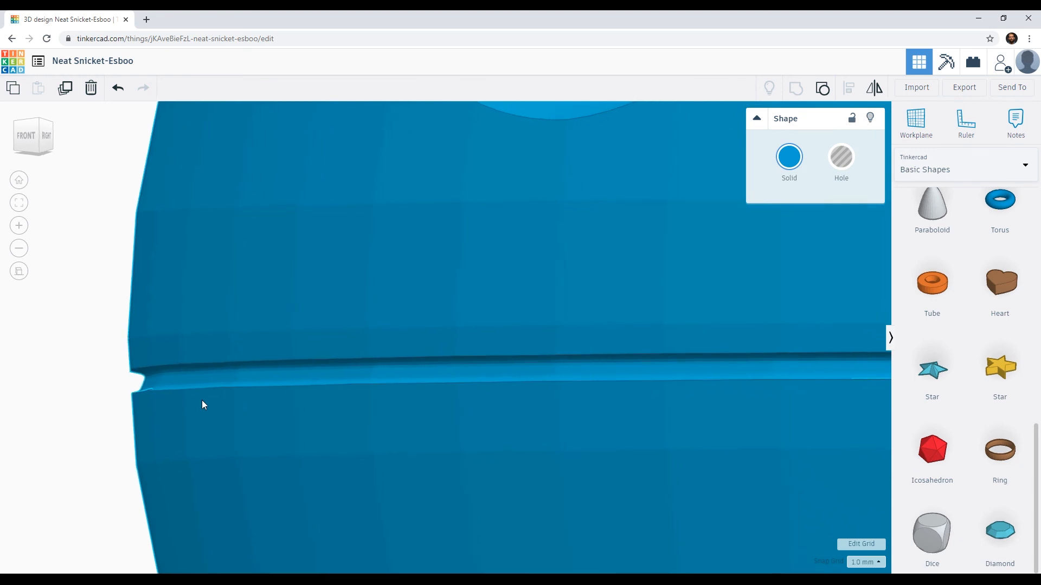
{"action": "right_click_drag", "start_coordinate": [162, 398], "coordinate": [413, 375]}
{"action": "scroll", "coordinate": [414, 375], "scroll_direction": "down", "scroll_amount": 6}
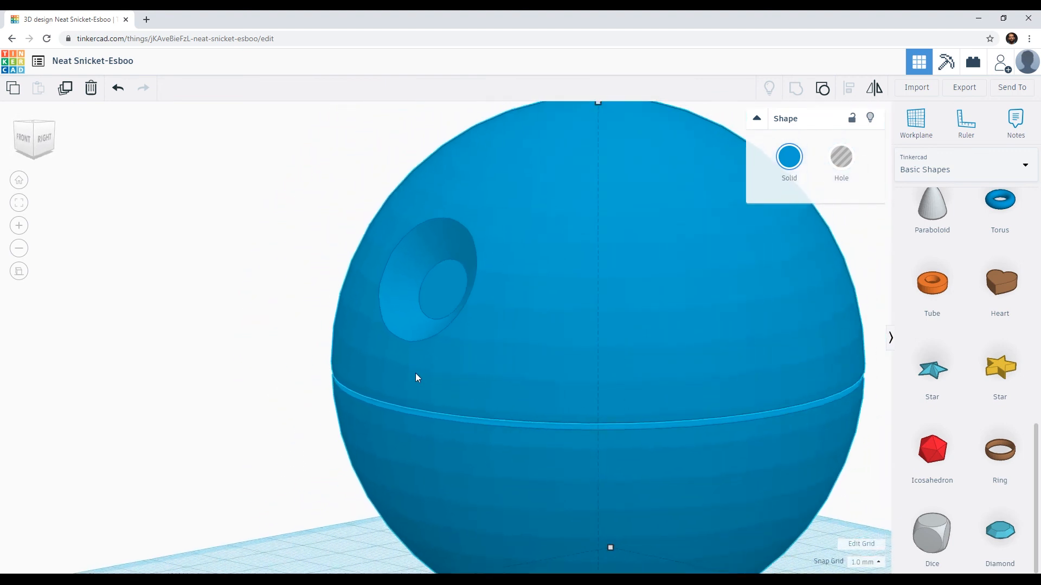
{"action": "right_click_drag", "start_coordinate": [377, 350], "coordinate": [398, 339]}
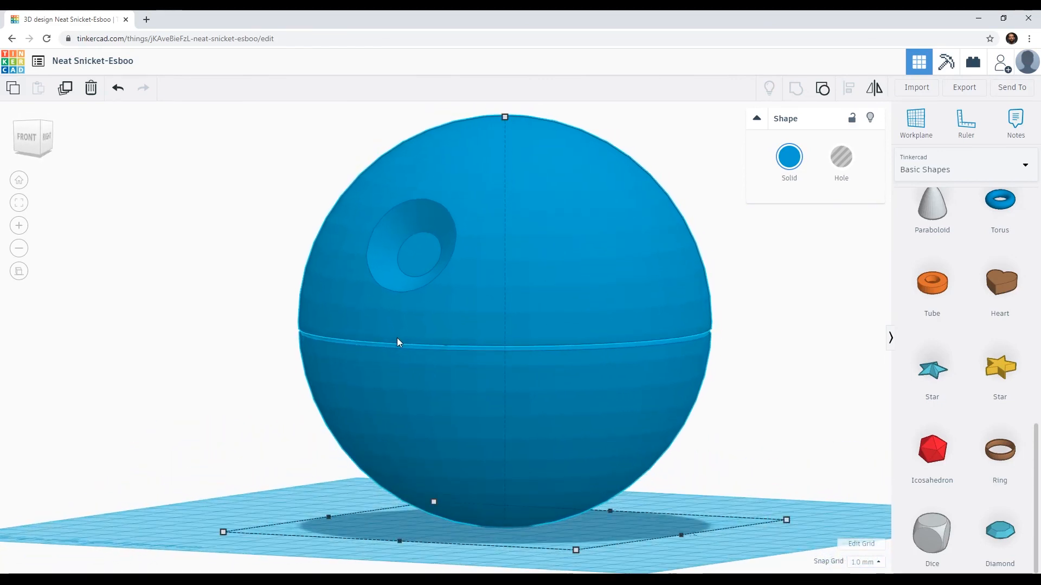